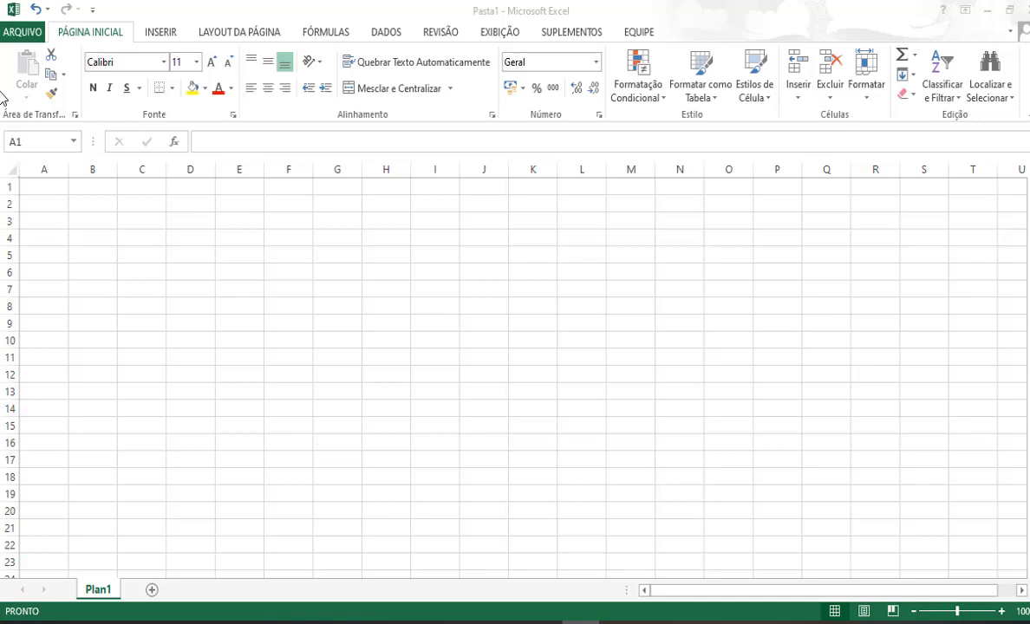
Insert the picture of the Renda Familiar distribution example from the Área de Trabalho folder into the sheet.
click(162, 35)
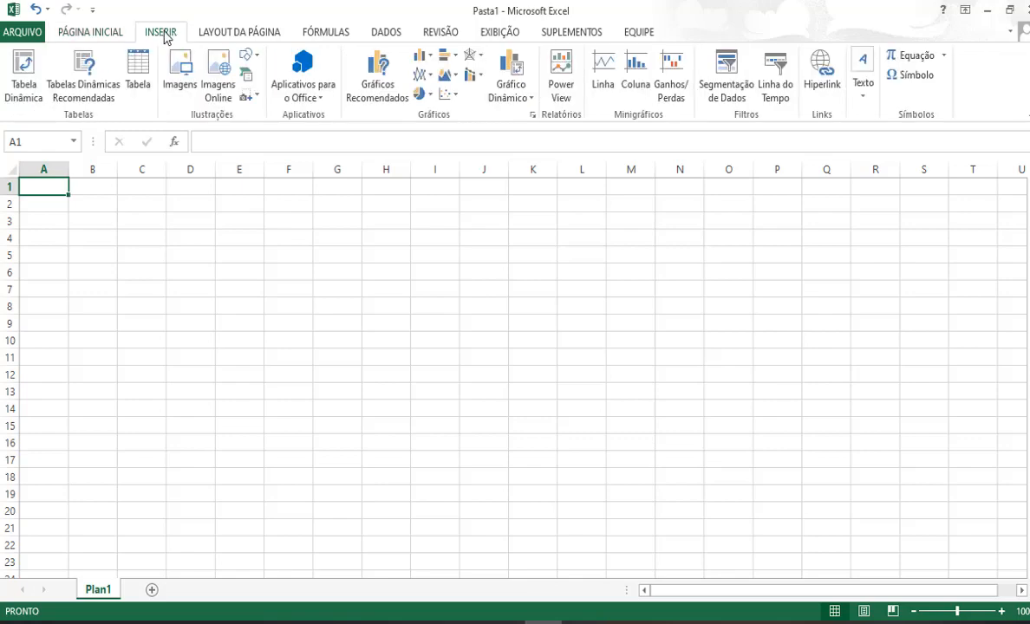
click(179, 76)
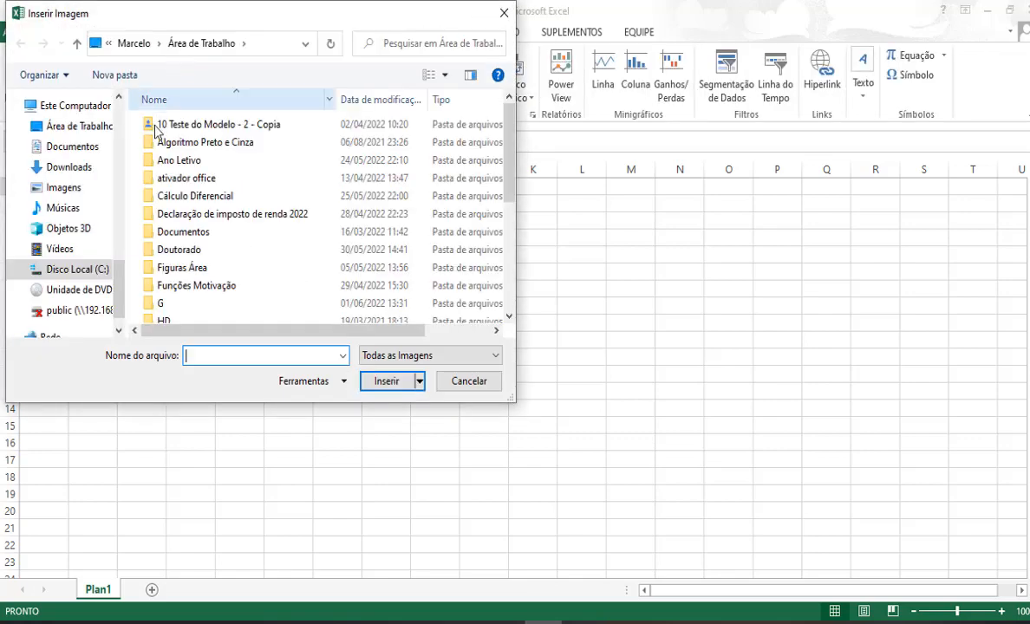
click(73, 128)
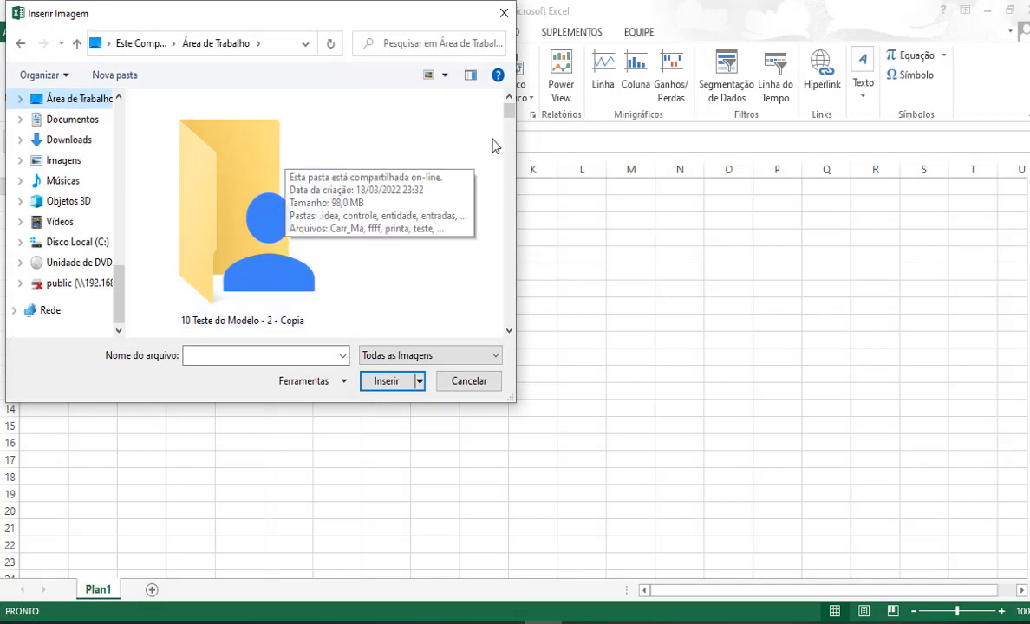
drag(508, 119, 386, 312)
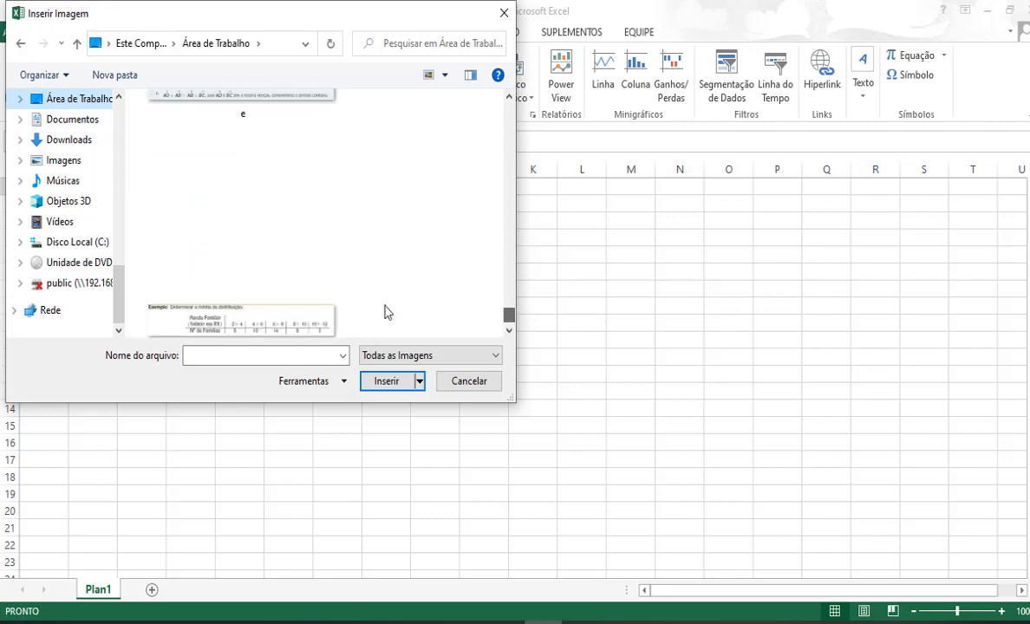
click(268, 322)
click(379, 383)
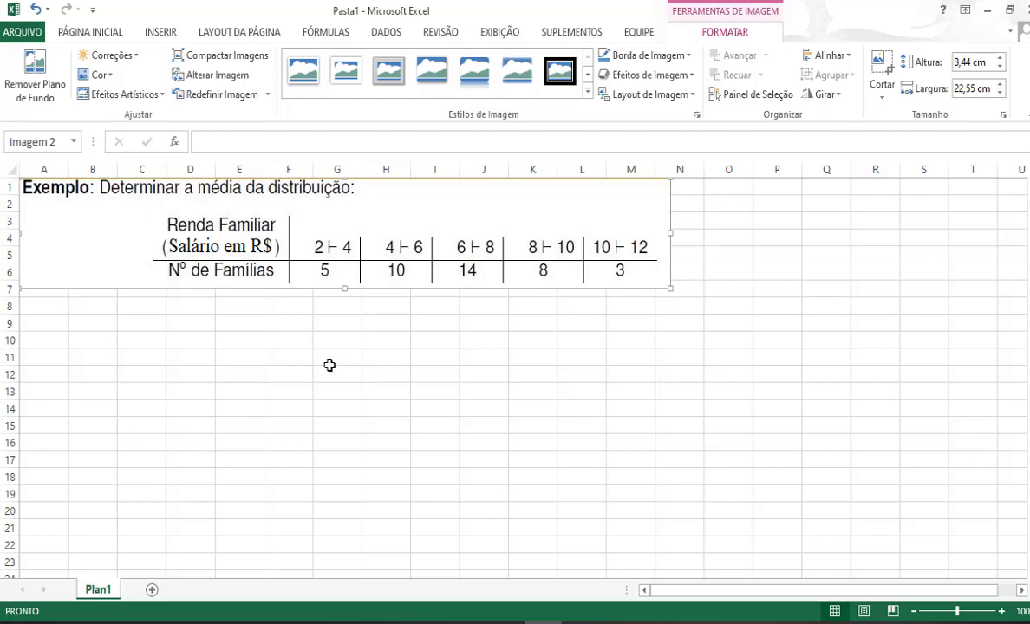
click(45, 306)
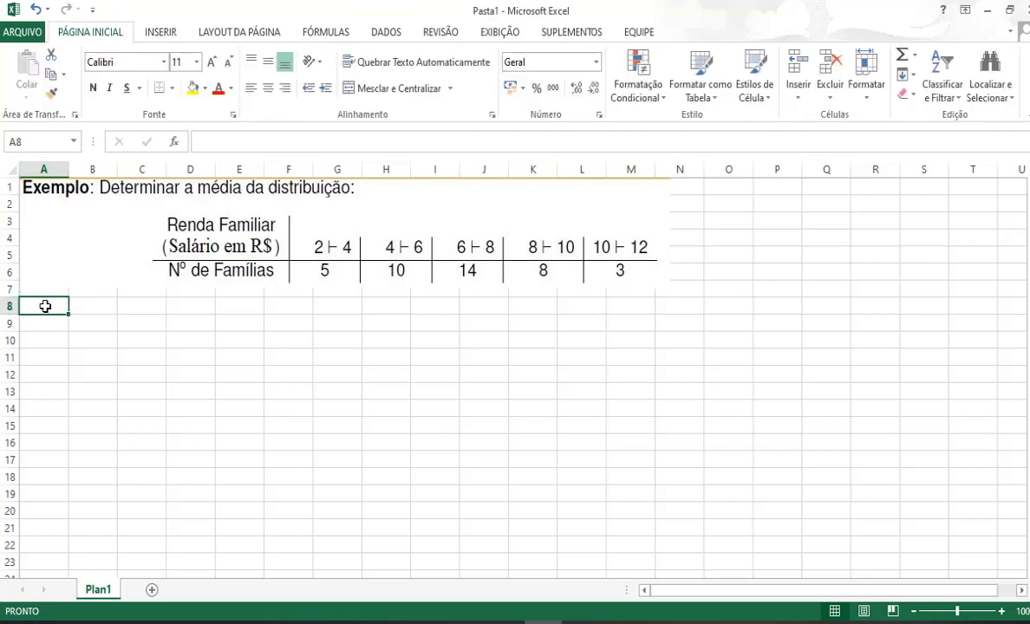
click(84, 307)
click(157, 305)
click(197, 309)
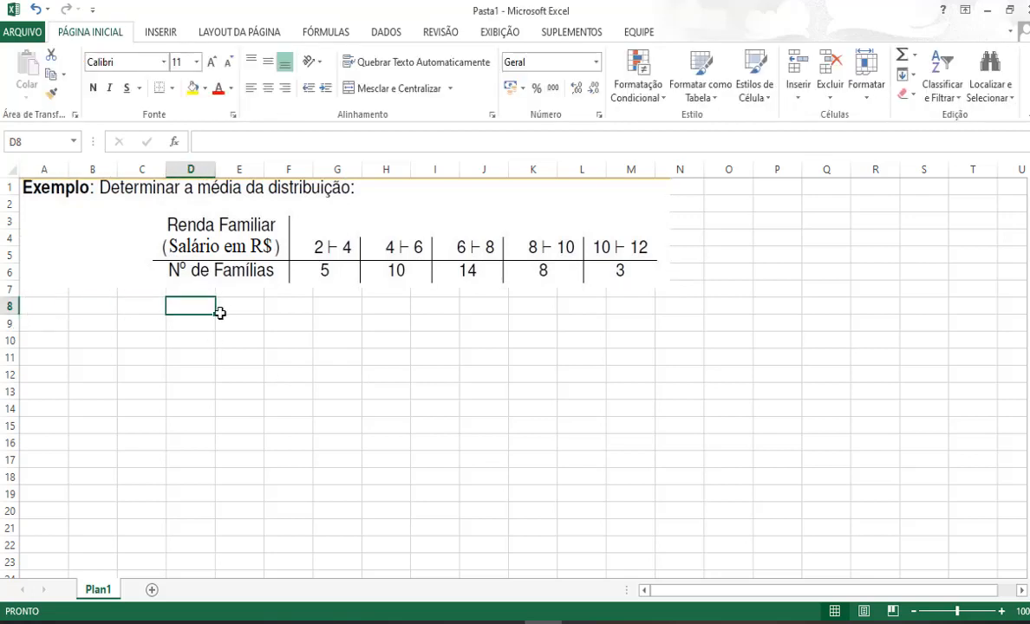
click(241, 308)
click(297, 307)
click(355, 308)
click(395, 306)
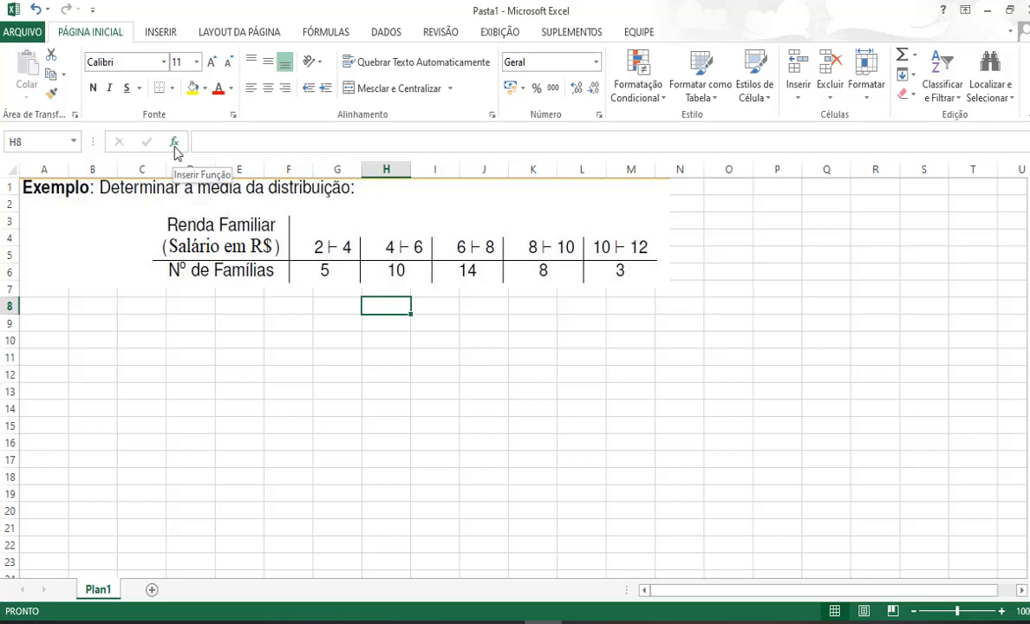
Examine the functions offered in the Estatística category of the function list without inserting one.
click(174, 143)
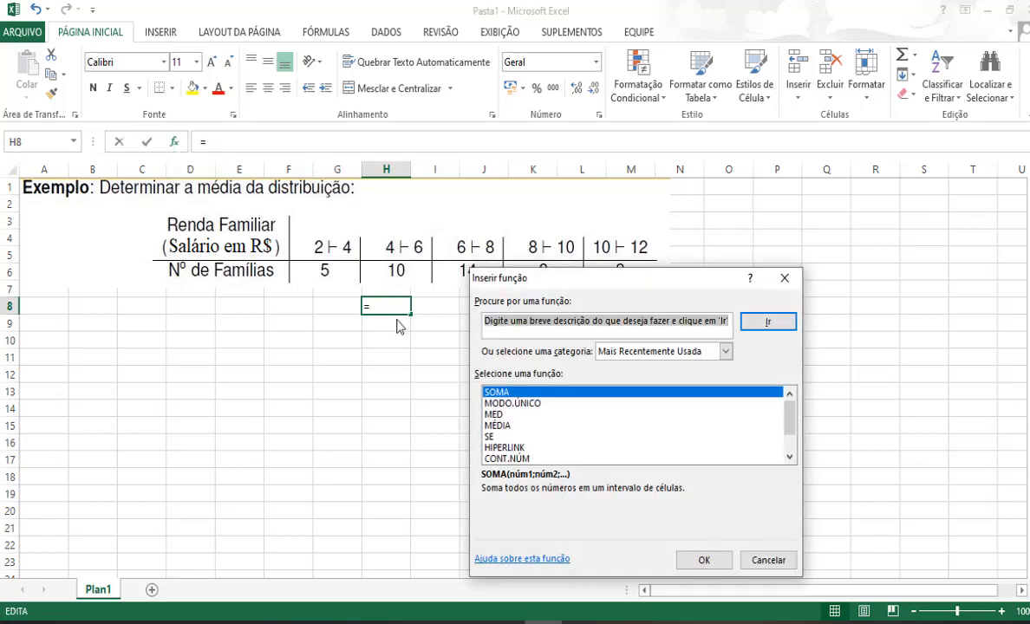
click(724, 351)
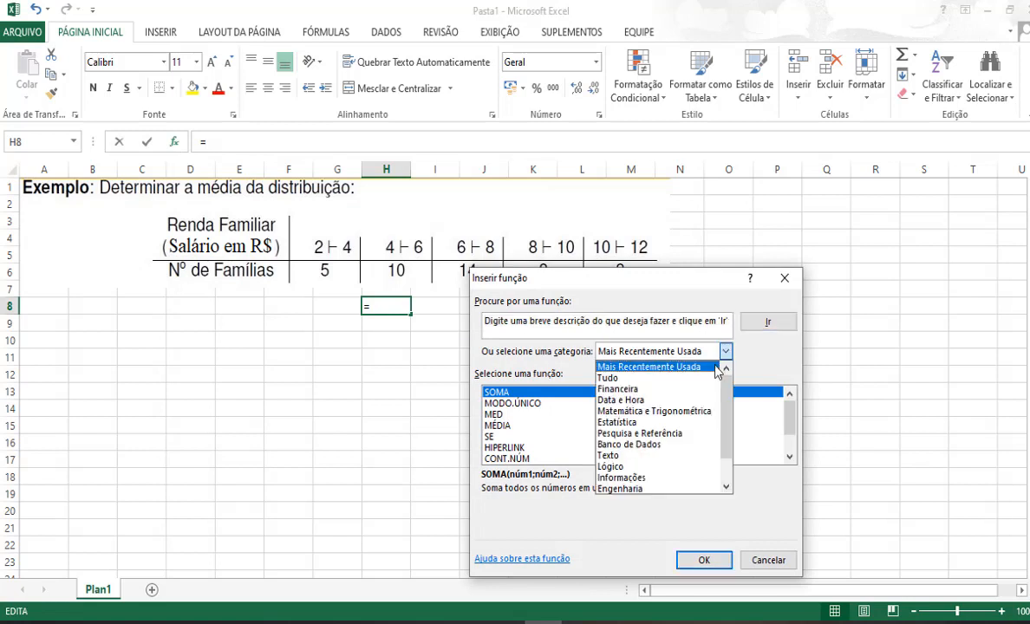
click(693, 423)
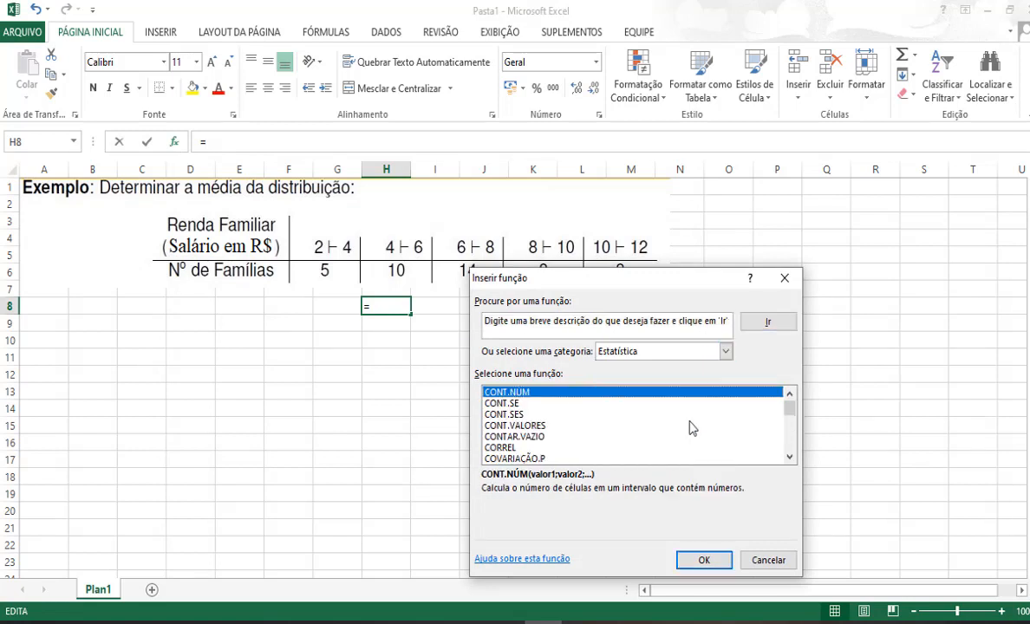
scroll(571, 423, down, 1)
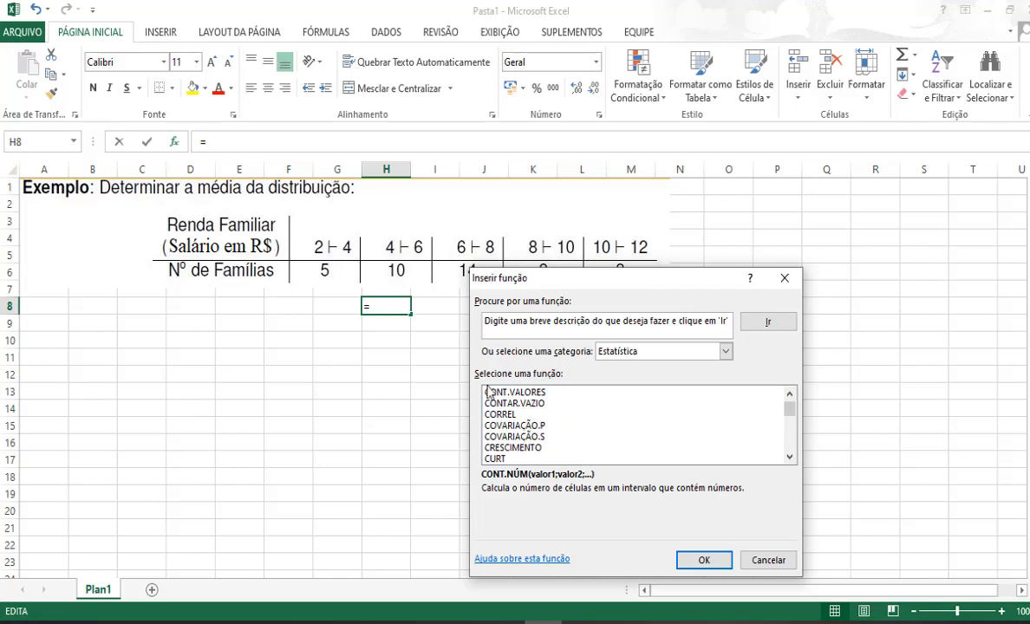
scroll(572, 429, down, 12)
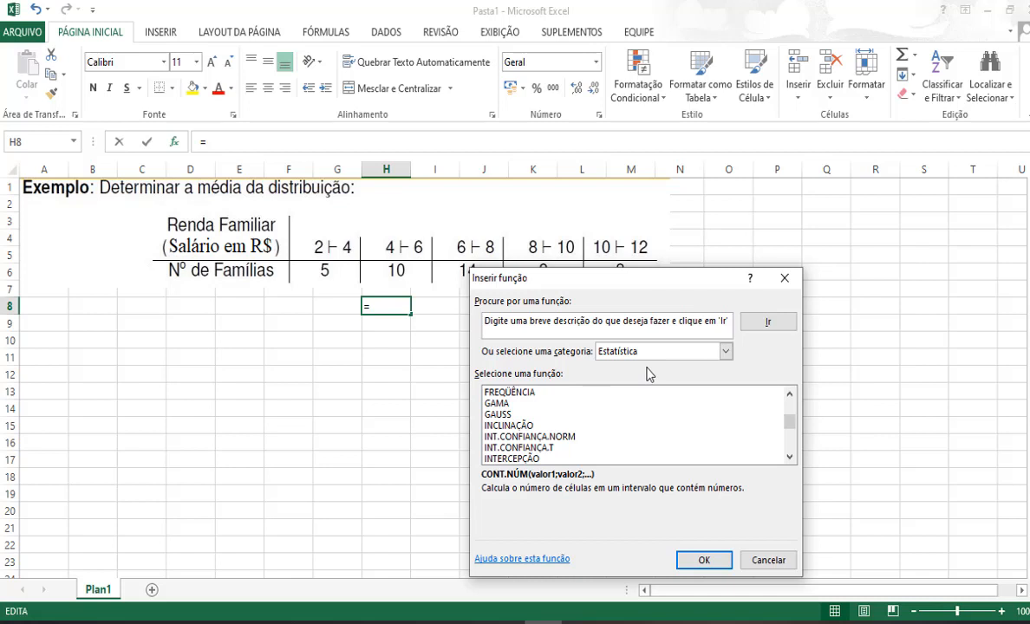
click(791, 281)
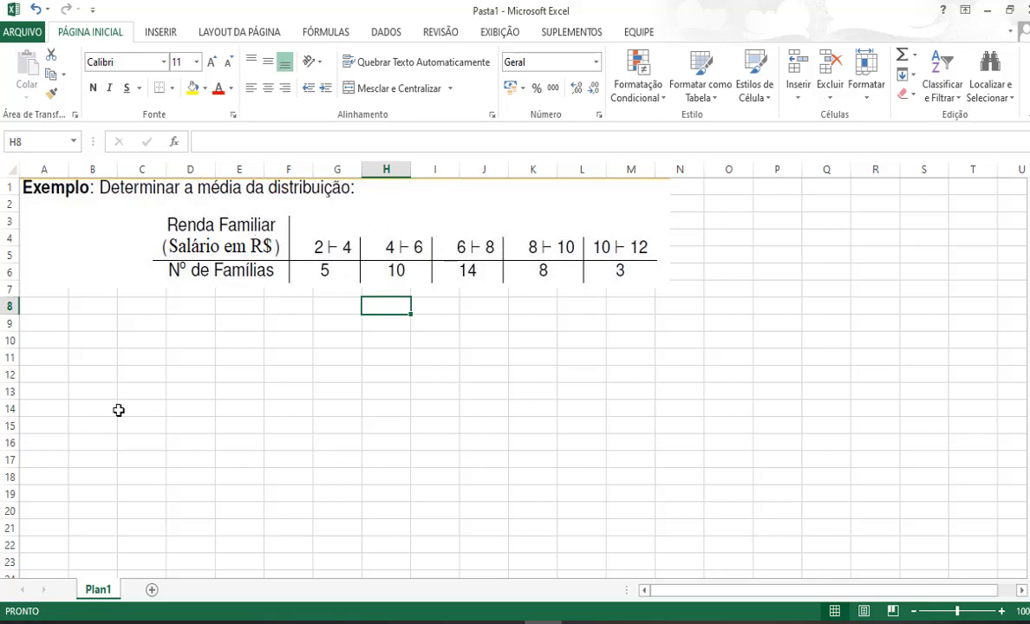
Enter the lower class limits 2, 4, 6, 8 and 10 in cells A10 to A14.
click(53, 338)
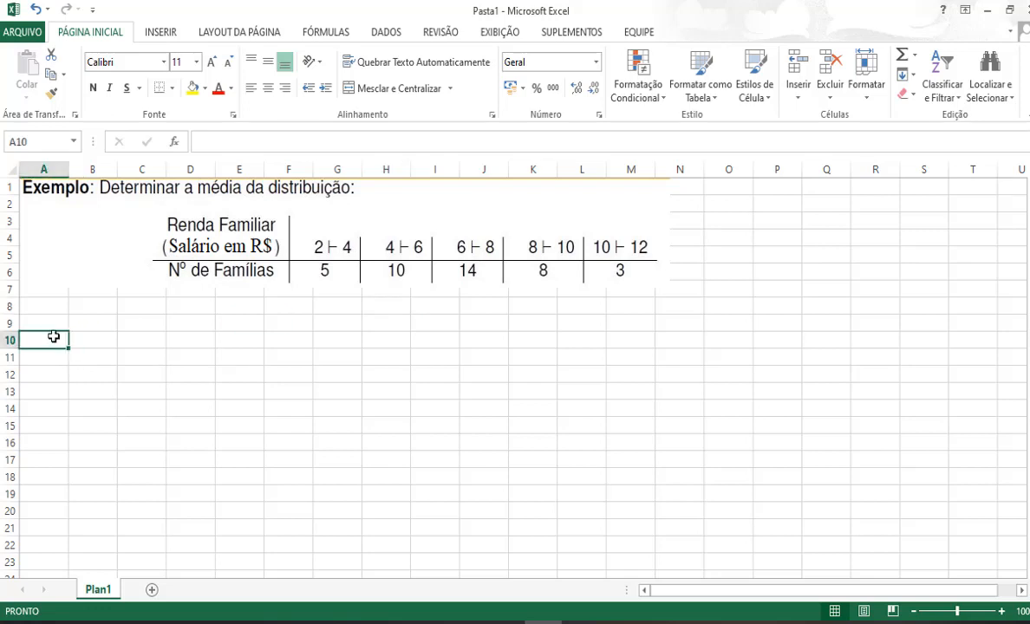
text(2)
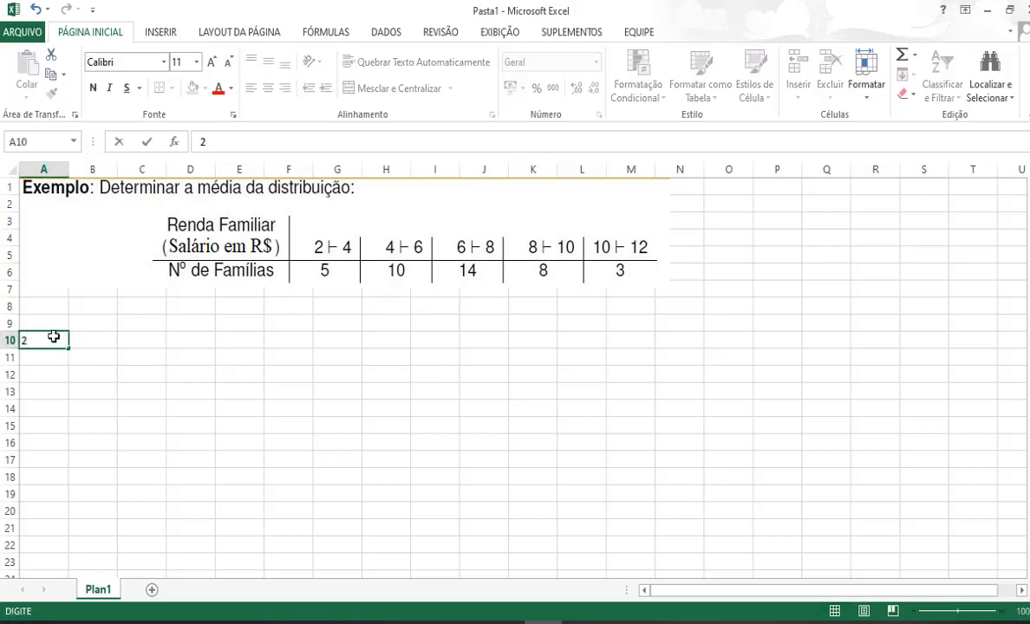
key(Return)
text(4)
key(Return)
text(6)
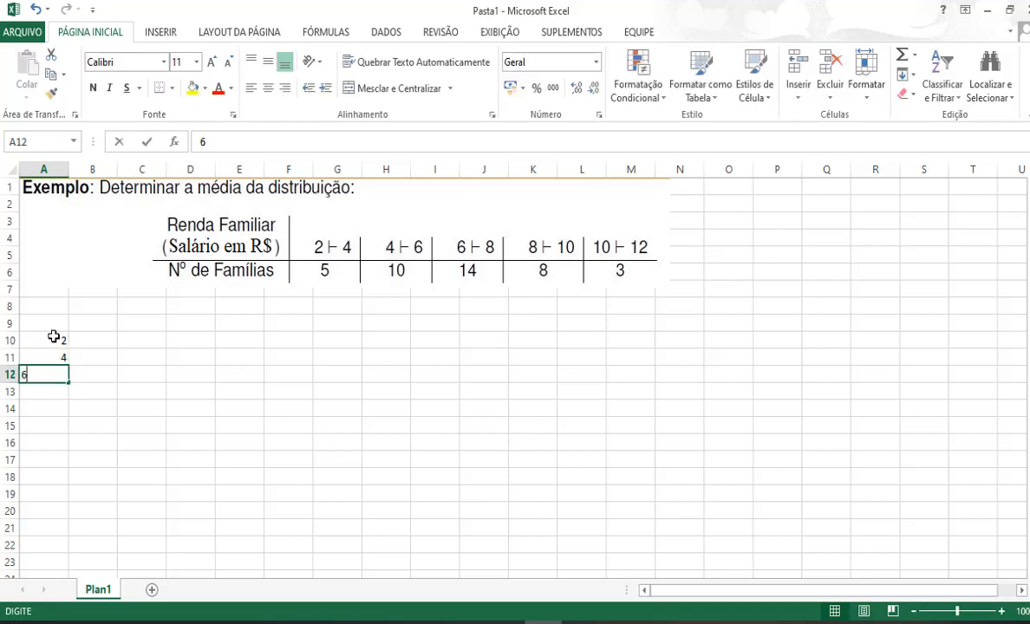
key(Return)
text(8)
key(Return)
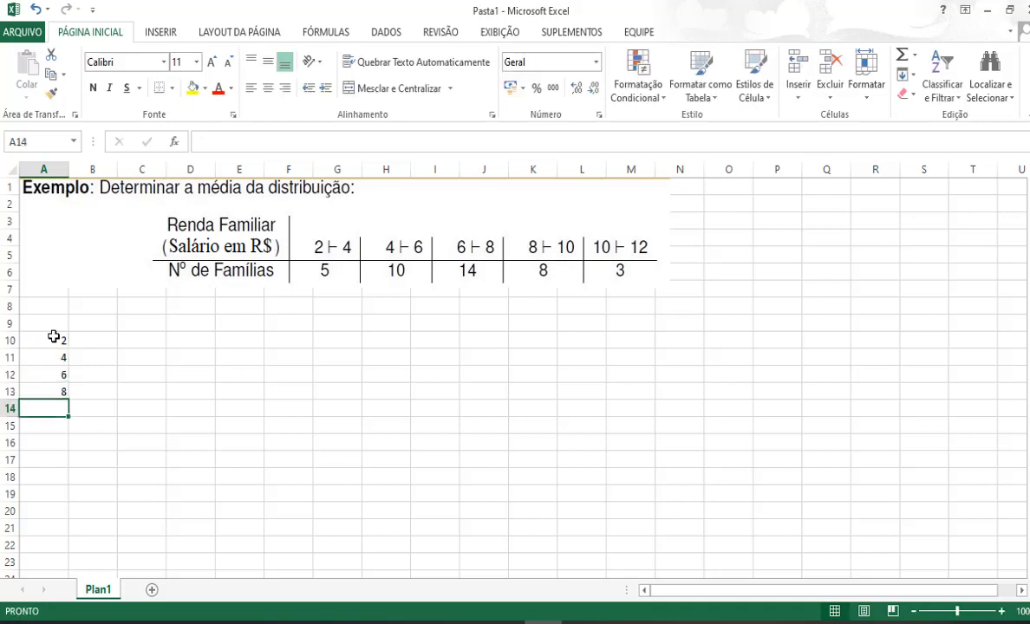
text(10)
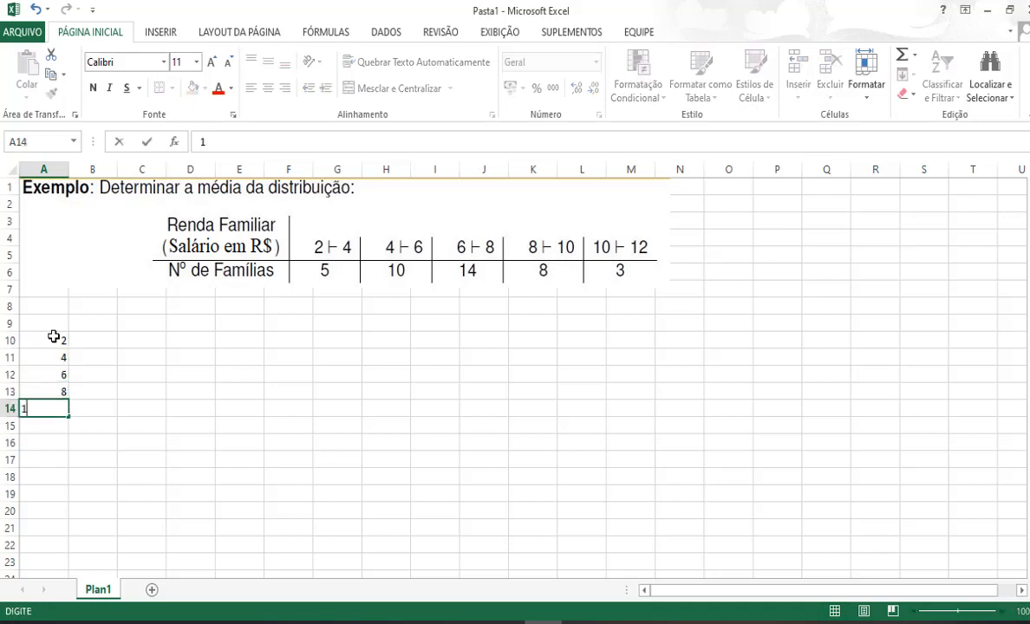
key(Up)
Enter the upper class limits 4, 6, 8, 10 and 12 in cells C10 to C14.
key(Up)
key(Up)
key(Up)
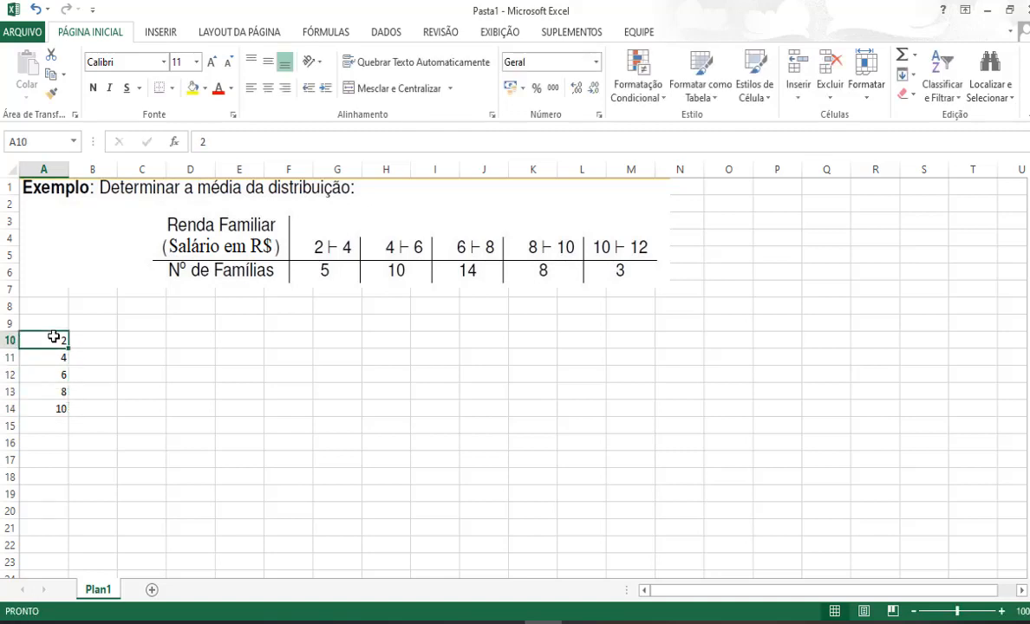
key(Right)
key(Right)
key(Right)
key(Left)
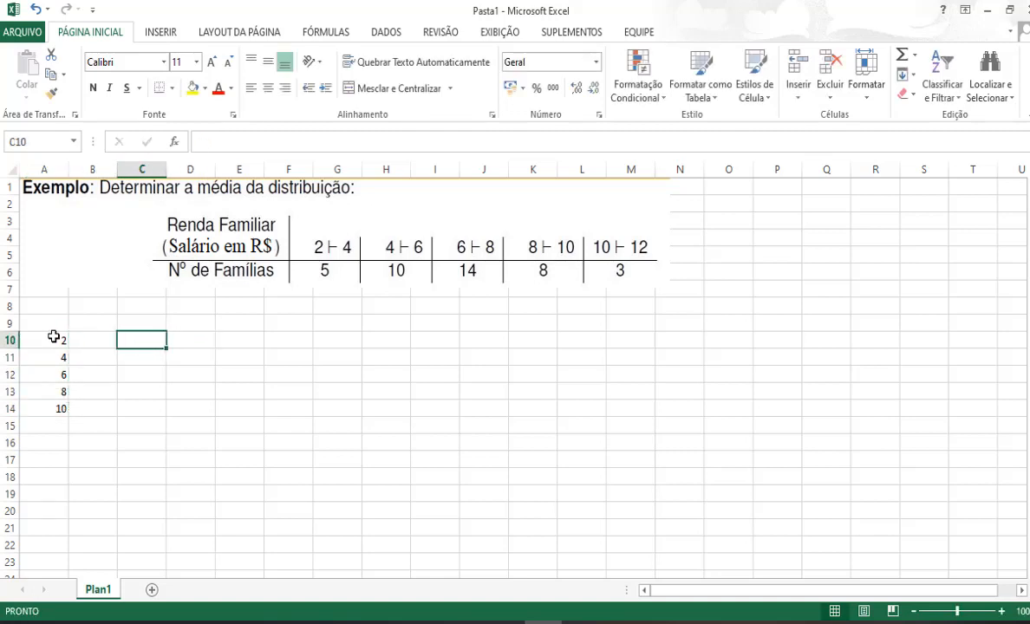
text(4)
key(Return)
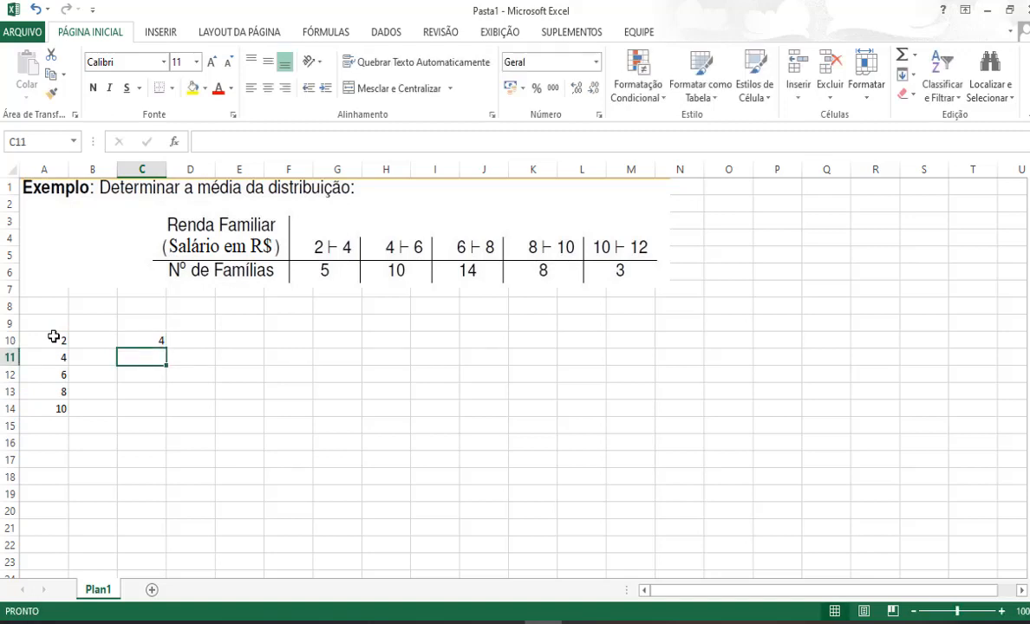
text(6)
key(Return)
text(8)
key(Return)
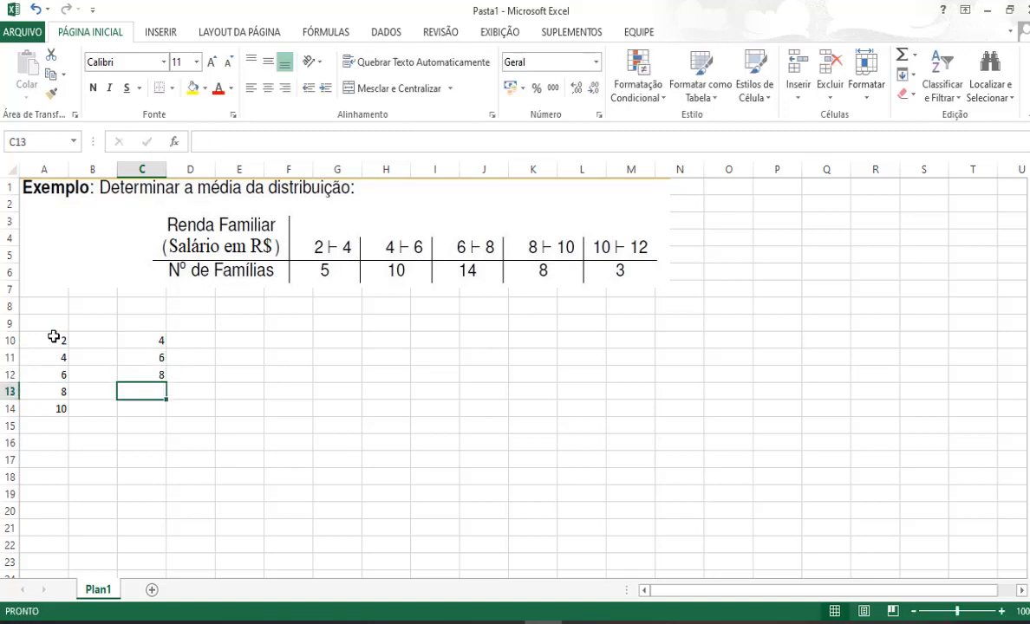
text(10)
key(Return)
text(12)
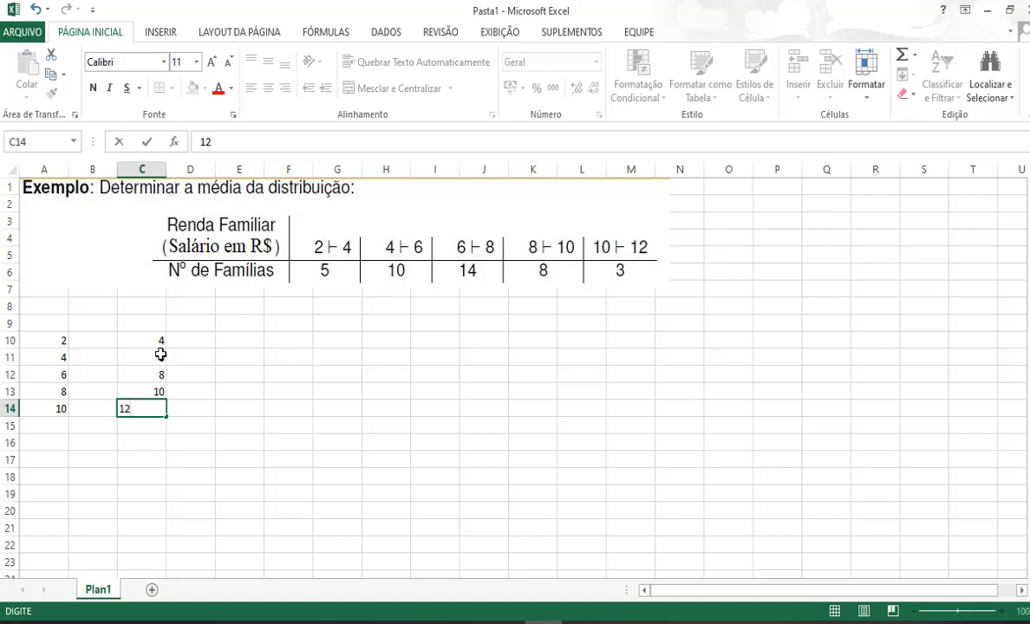
click(242, 391)
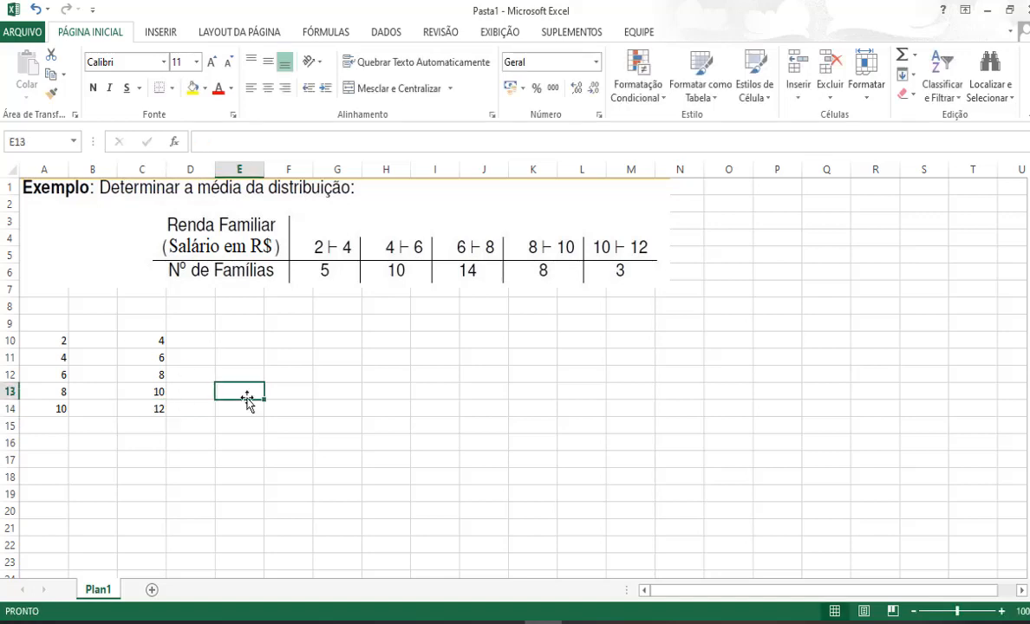
Insert the Latin Capital Letter Half H symbol (character code 2C75) in cell B10 as the class interval sign.
click(106, 341)
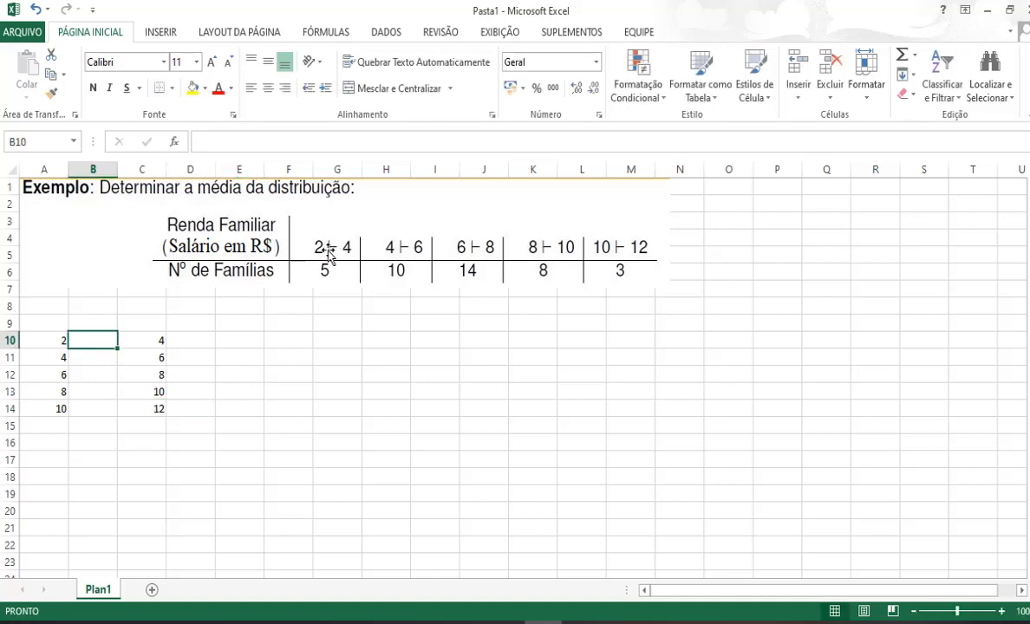
click(165, 34)
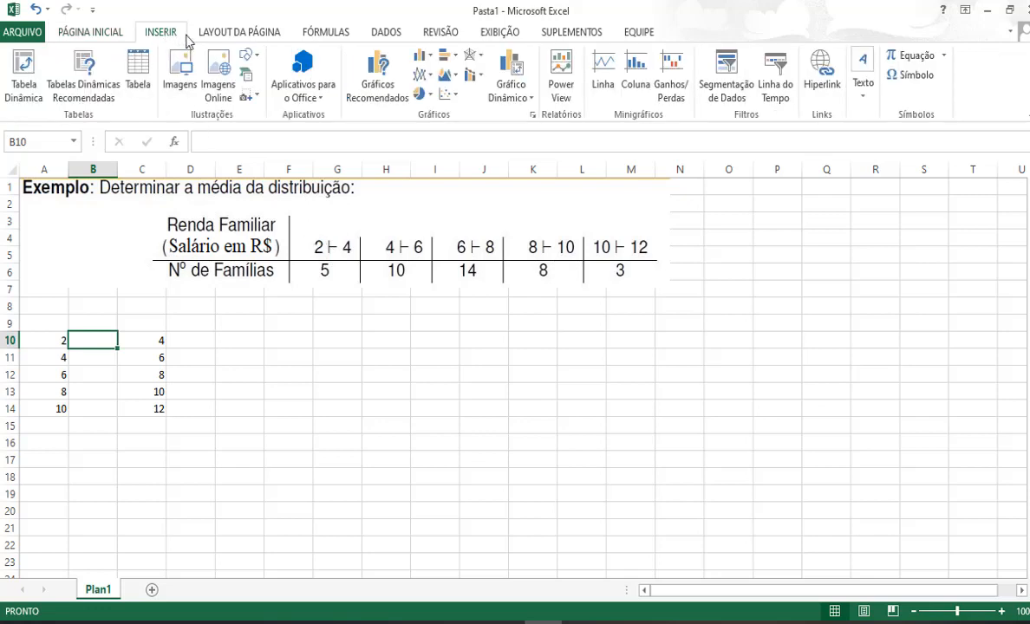
click(902, 78)
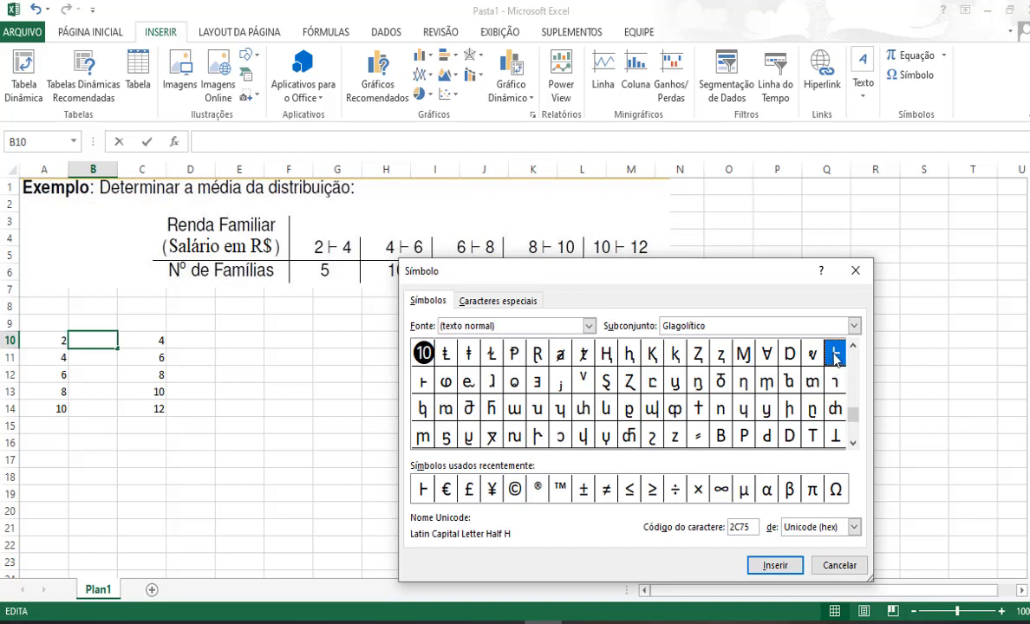
click(774, 568)
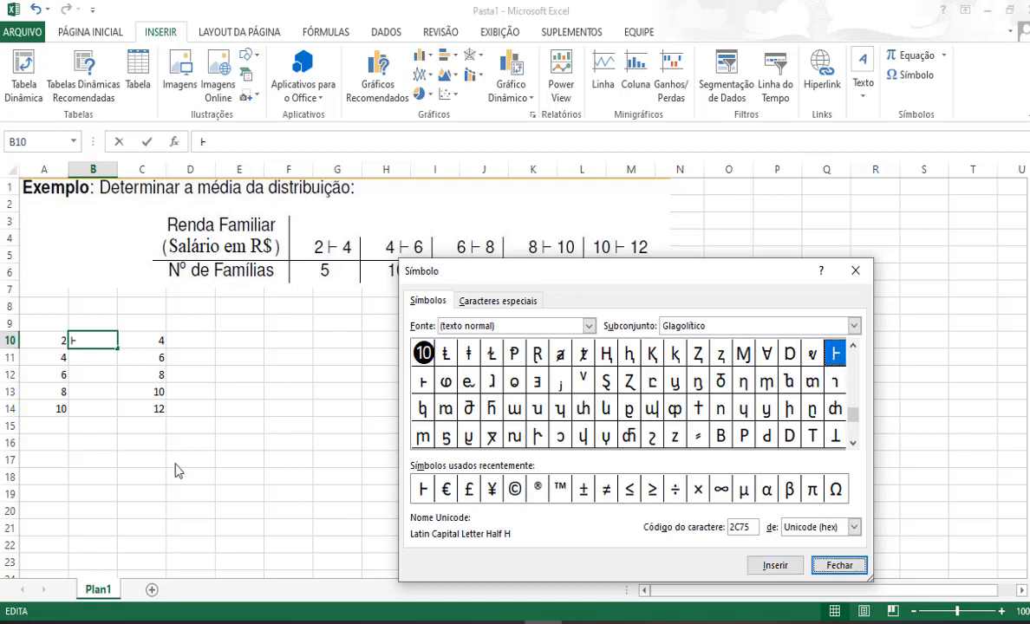
click(863, 273)
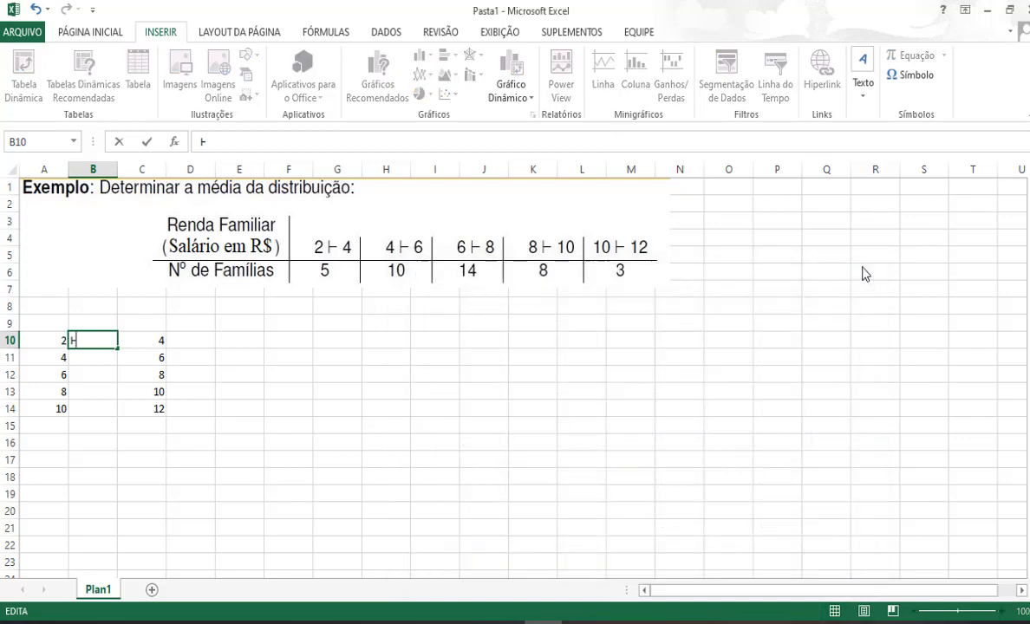
click(101, 373)
Copy the class interval sign from cell B10 into cells B11 to B14.
click(85, 340)
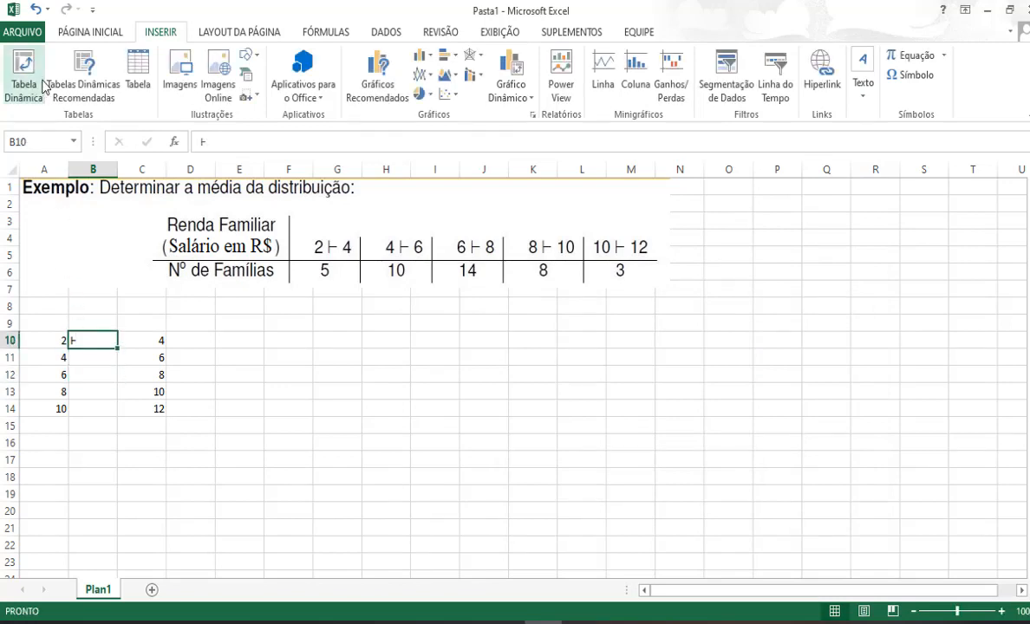
click(87, 34)
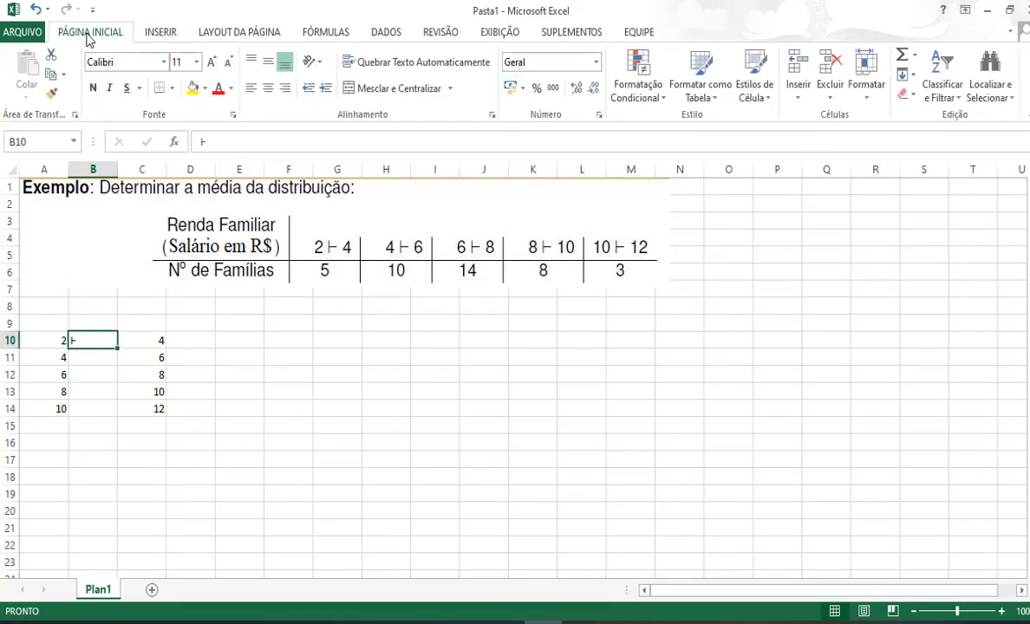
click(52, 82)
click(85, 356)
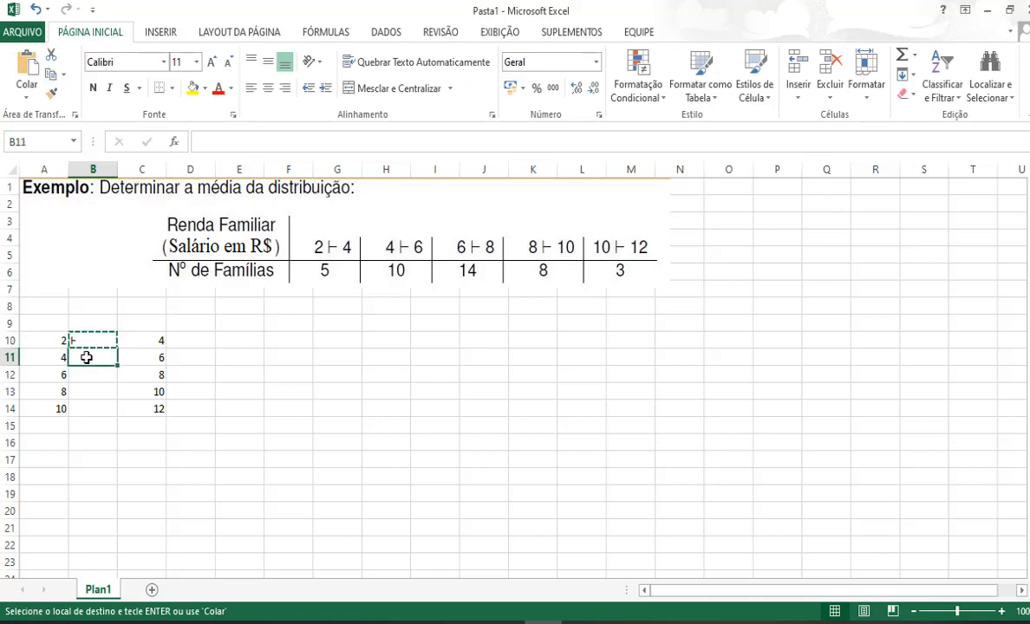
click(27, 69)
click(83, 382)
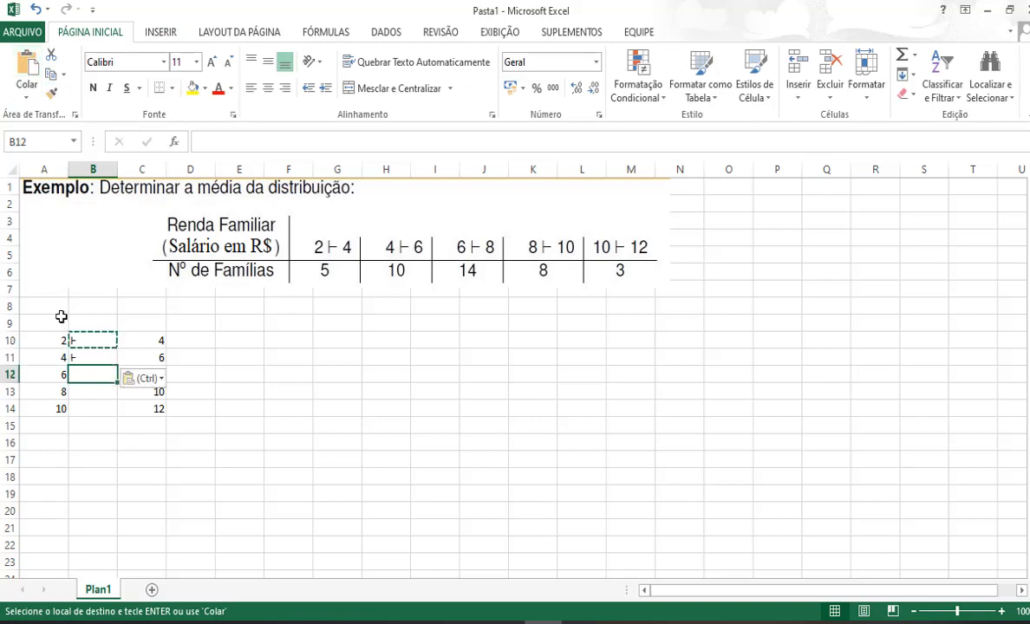
click(26, 69)
click(88, 392)
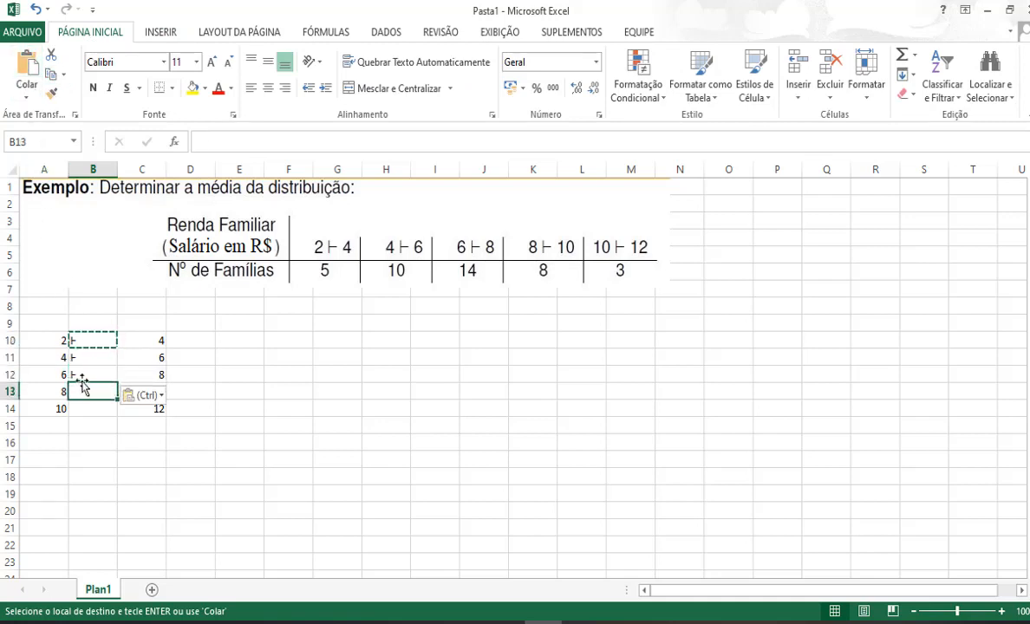
click(27, 69)
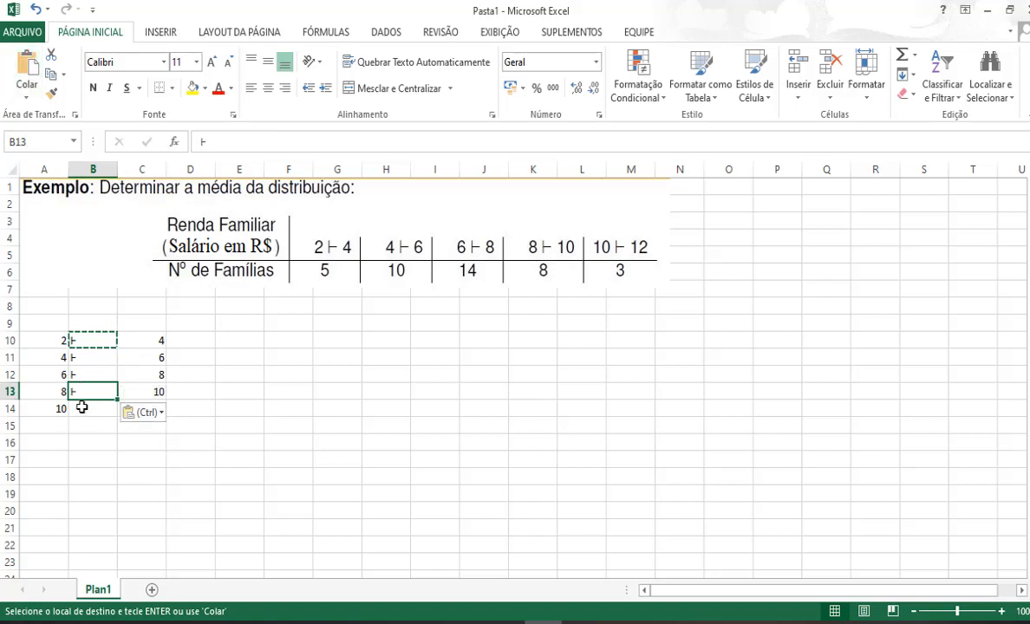
click(83, 408)
click(27, 68)
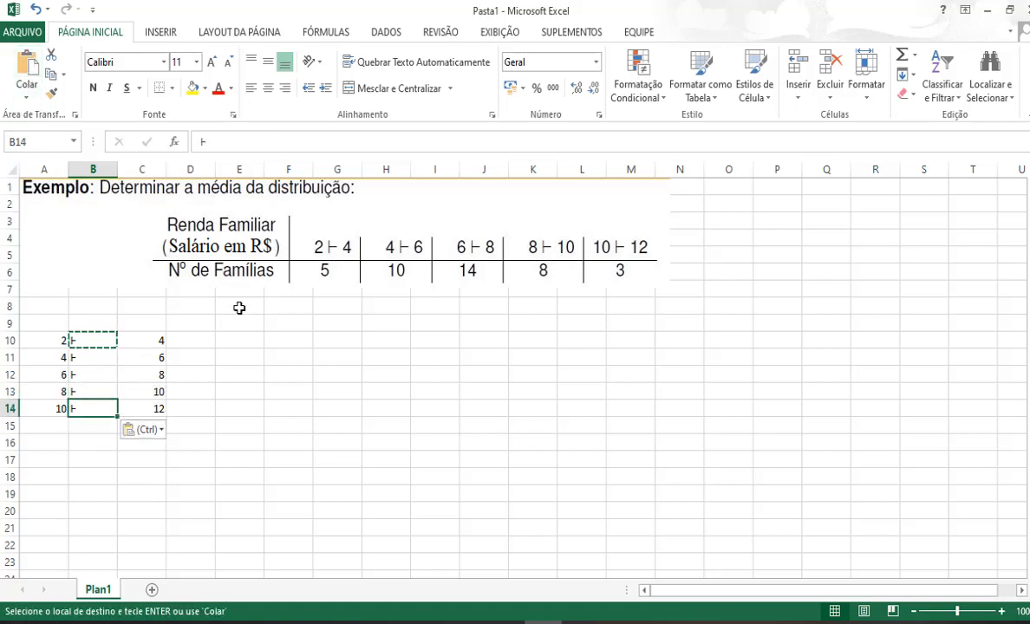
Enter the heading "Nº de Famílias" in cell C9 and widen column C to fit it.
click(248, 337)
click(154, 324)
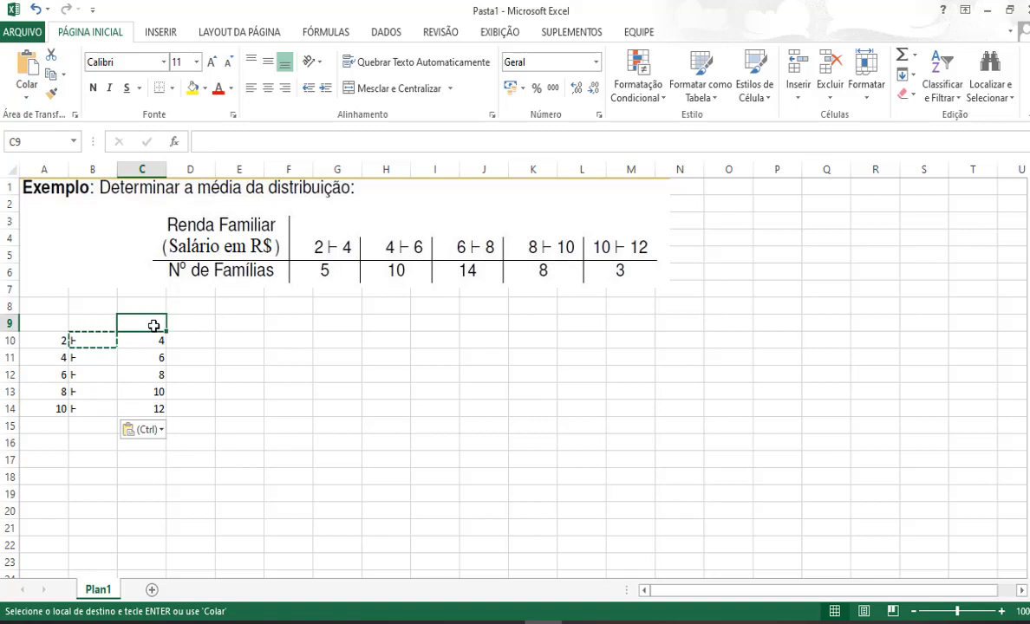
text(Nº)
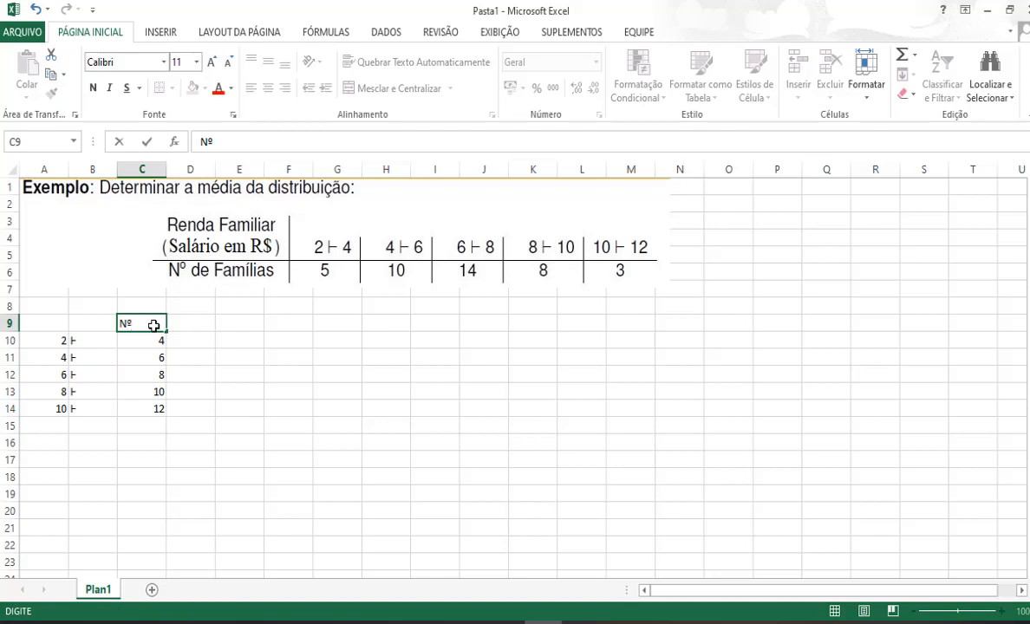
text(de Famílias)
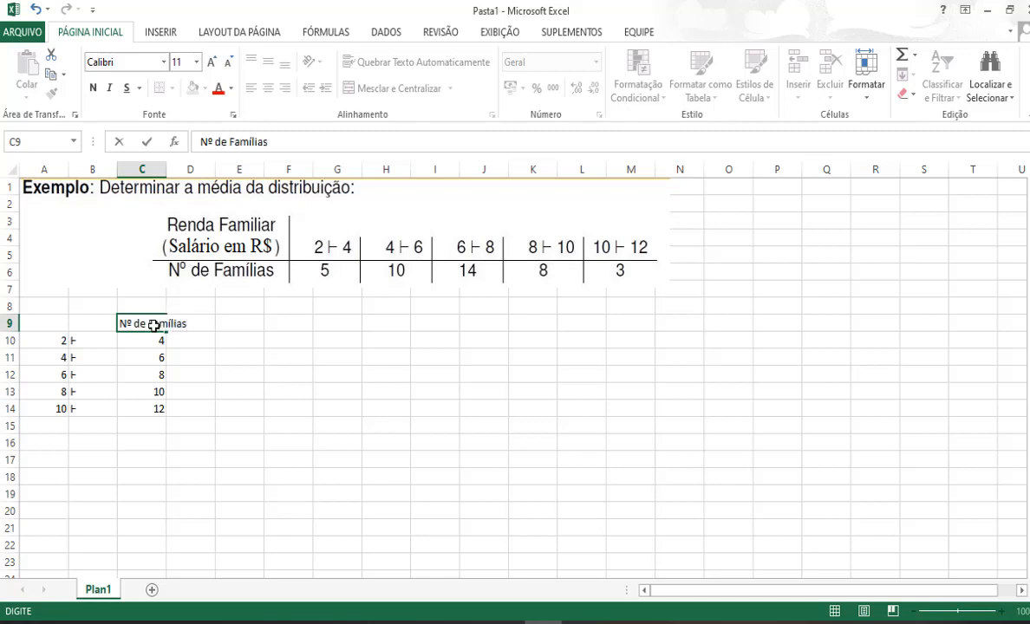
click(225, 359)
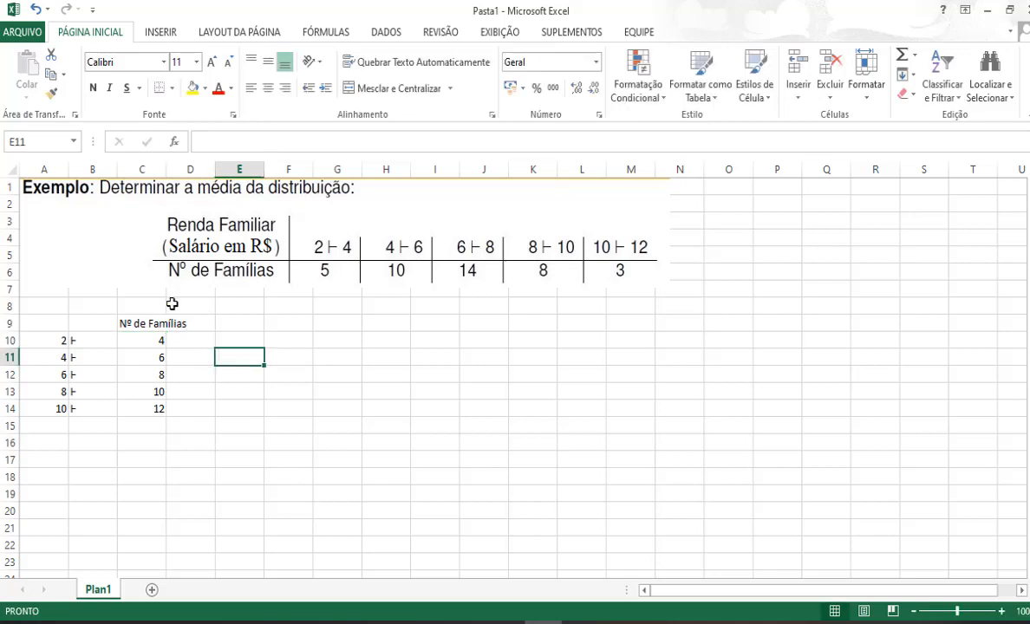
drag(162, 173, 188, 169)
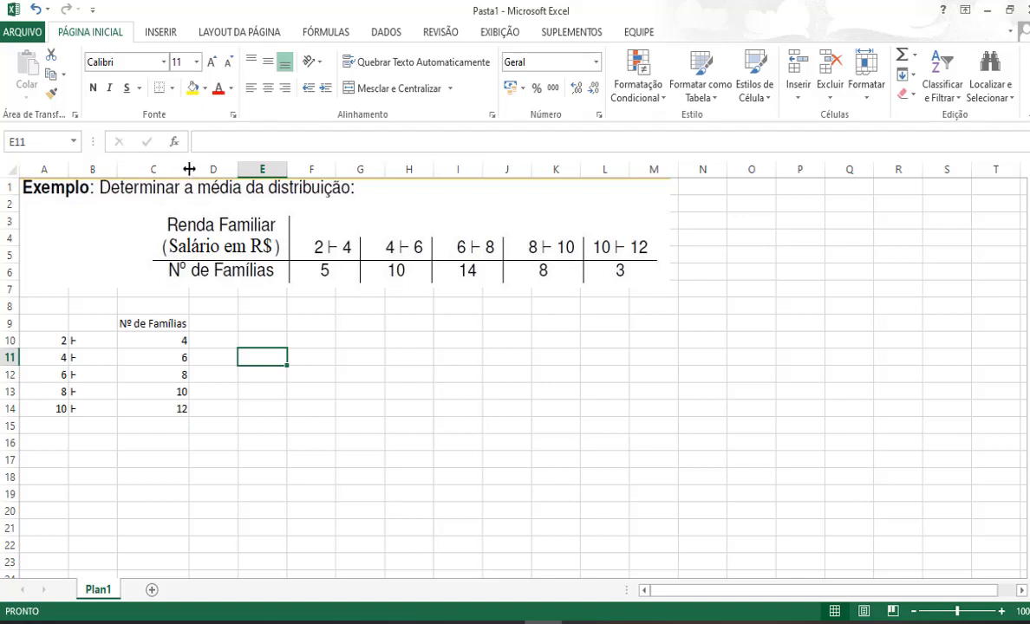
Move the "Nº de Famílias" heading from C9 to D9, and resize columns B, C and D to suit their contents.
click(142, 324)
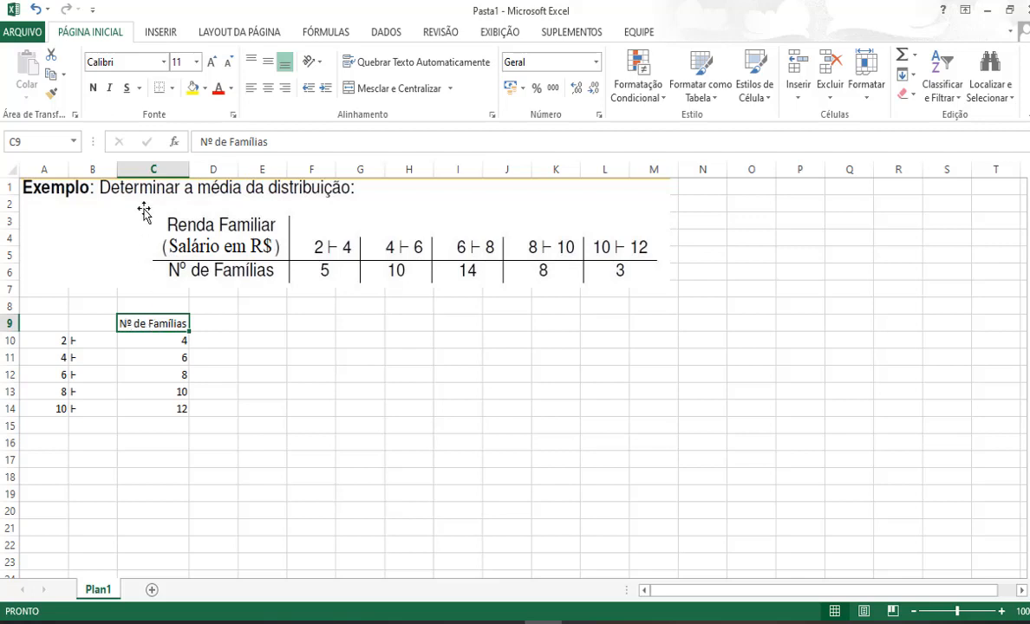
click(50, 74)
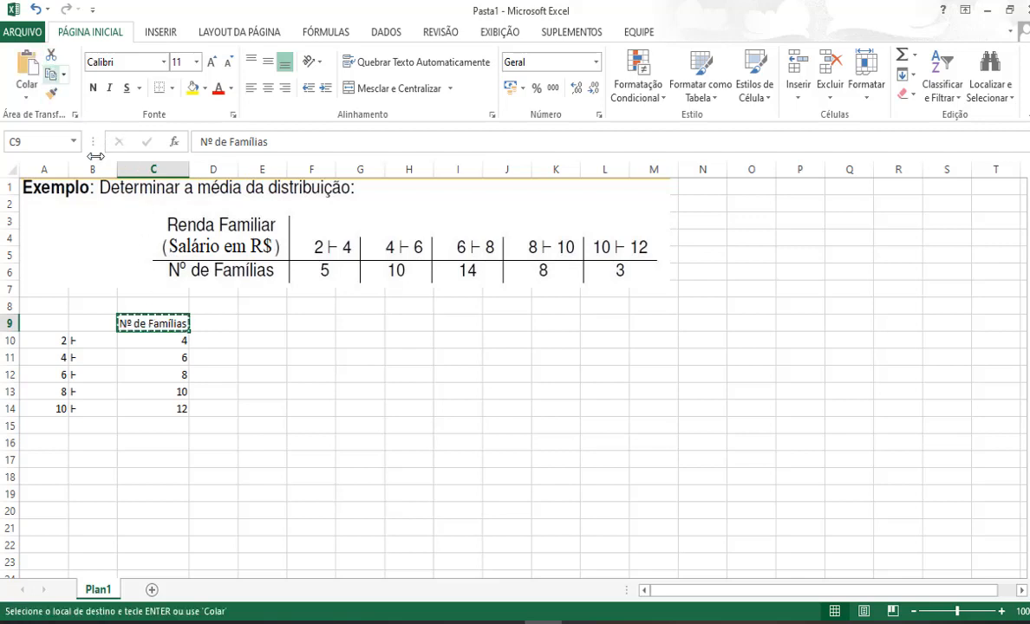
click(212, 322)
key(Return)
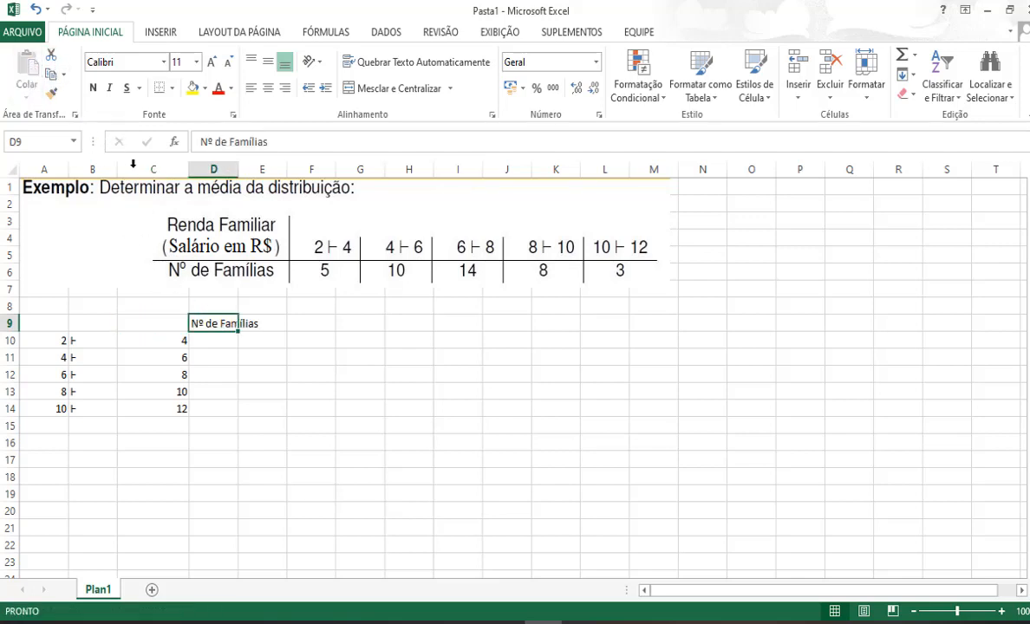
drag(239, 169, 279, 176)
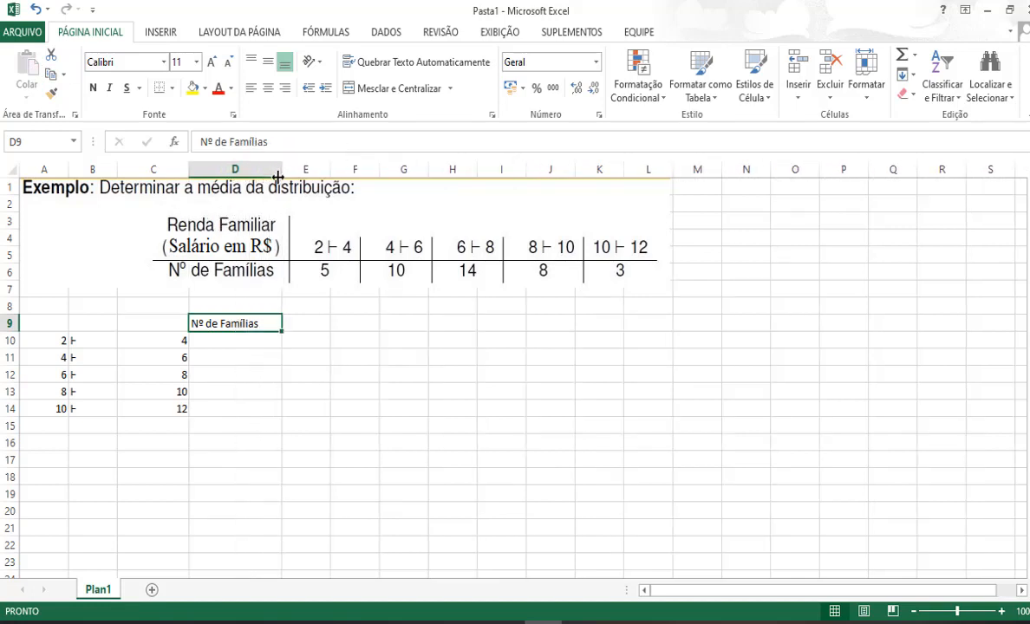
click(239, 343)
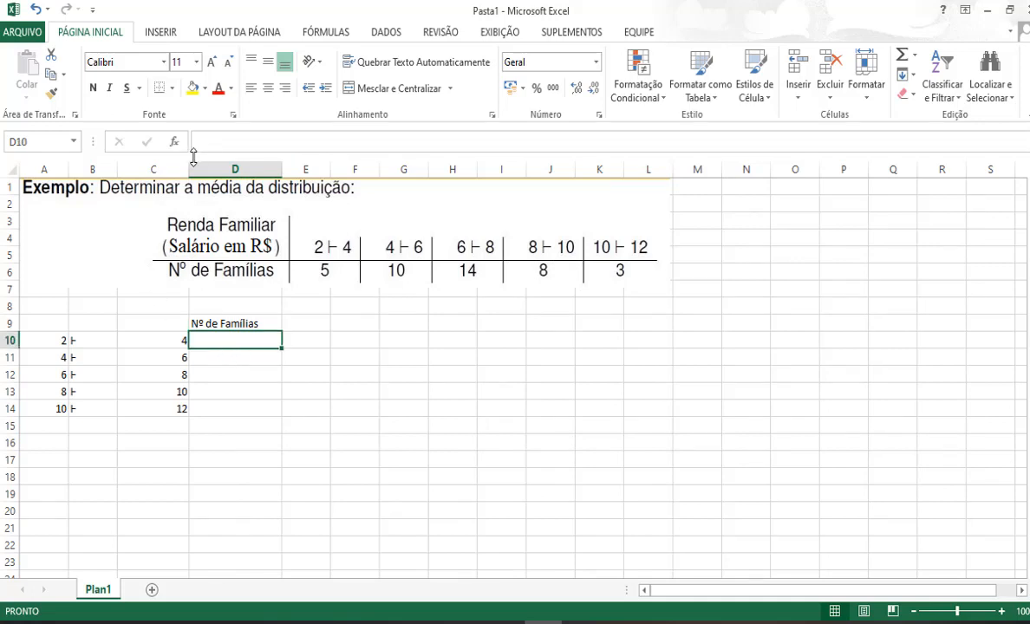
drag(189, 164, 124, 171)
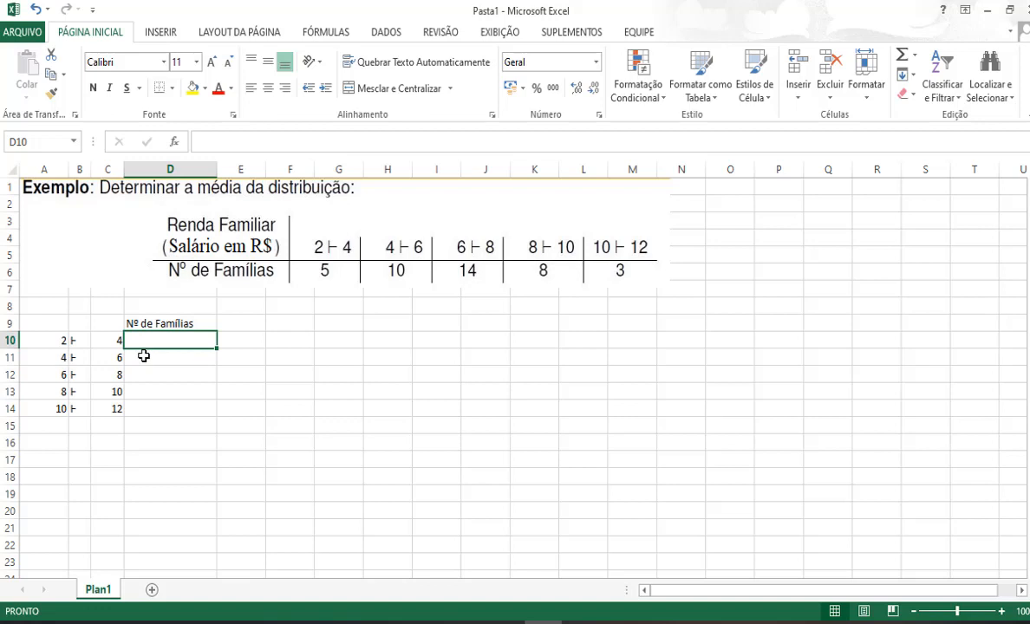
Enter the family counts 5, 10, 14, 8 and 3 in cells D10 to D14.
text(5)
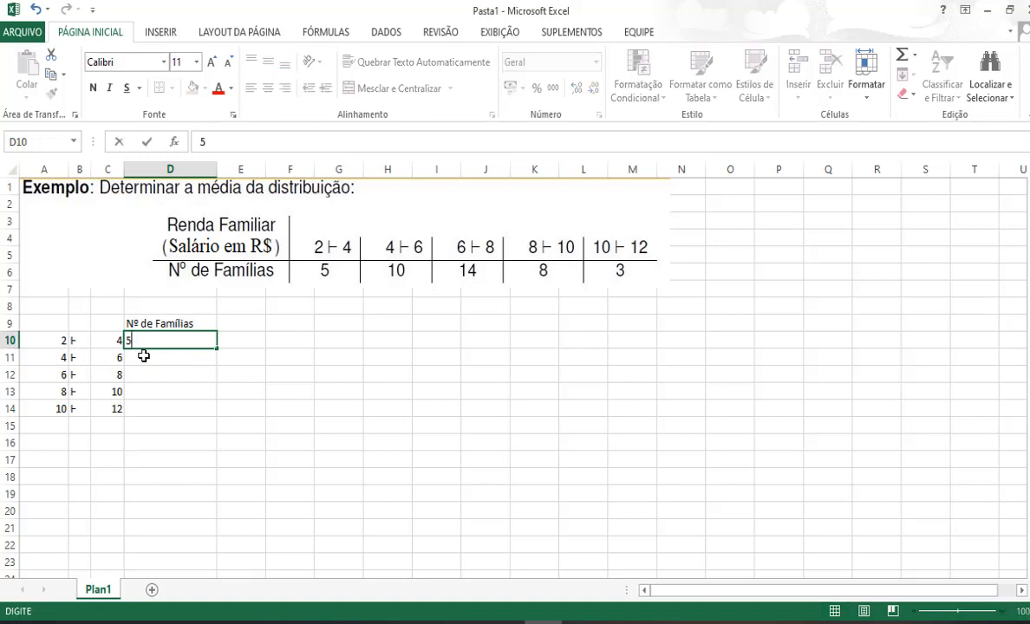
key(Return)
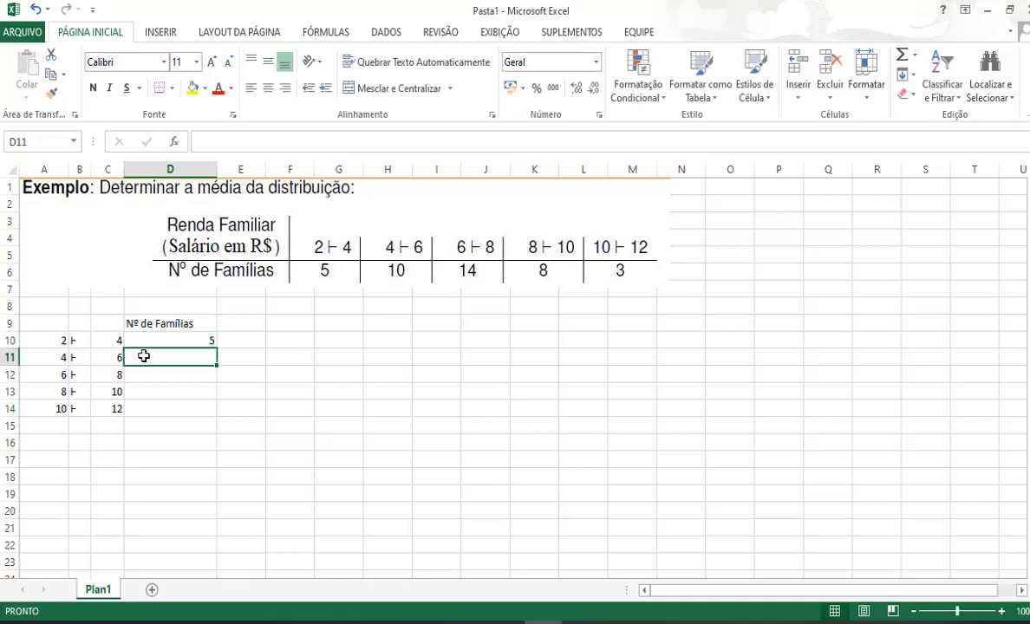
text(10)
key(Return)
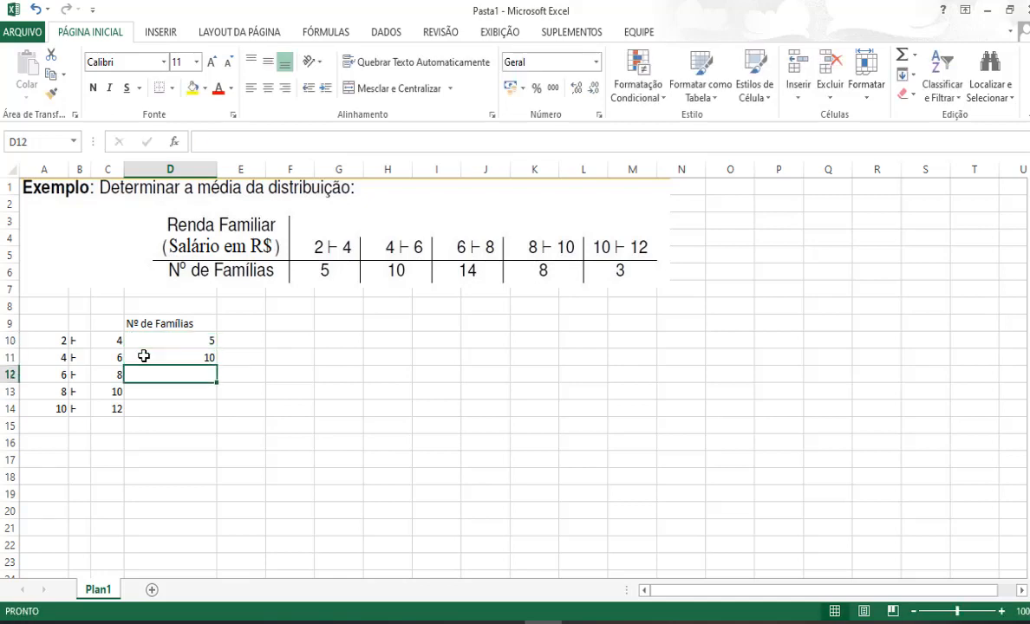
text(13)
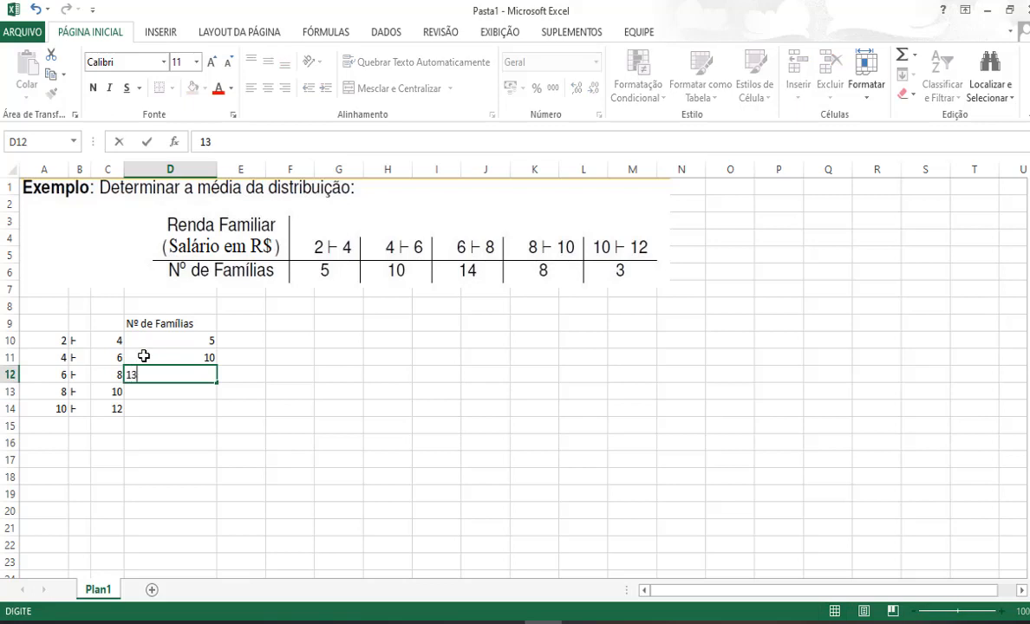
text(4)
key(Return)
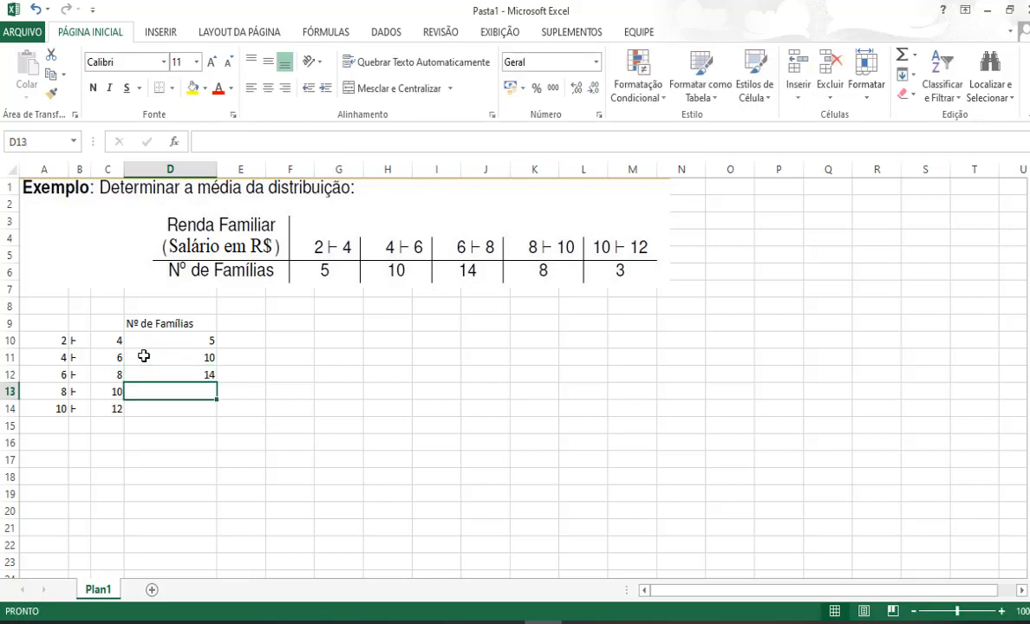
text(8)
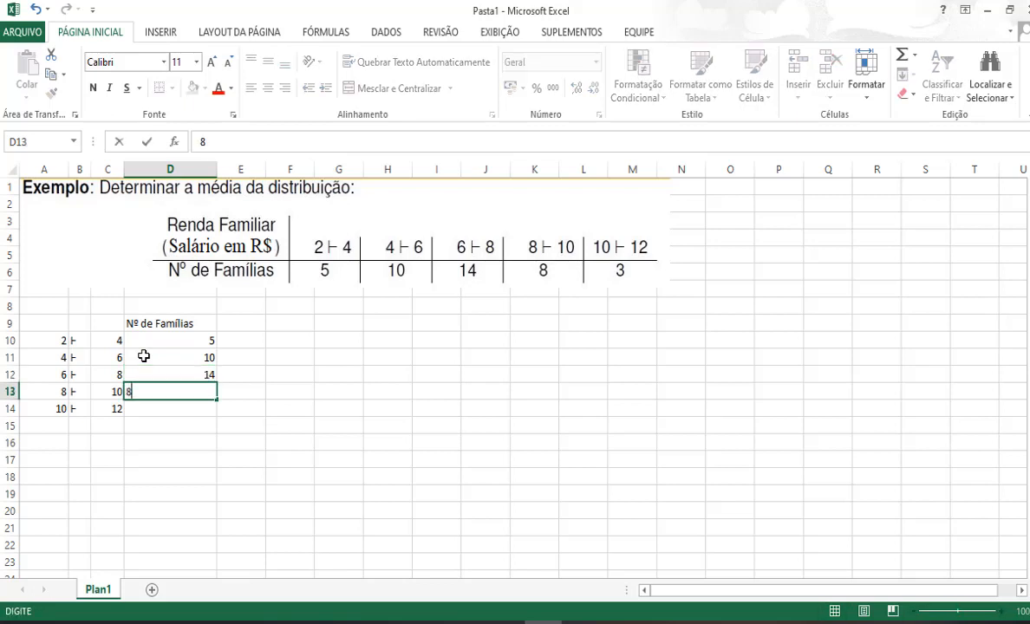
key(Return)
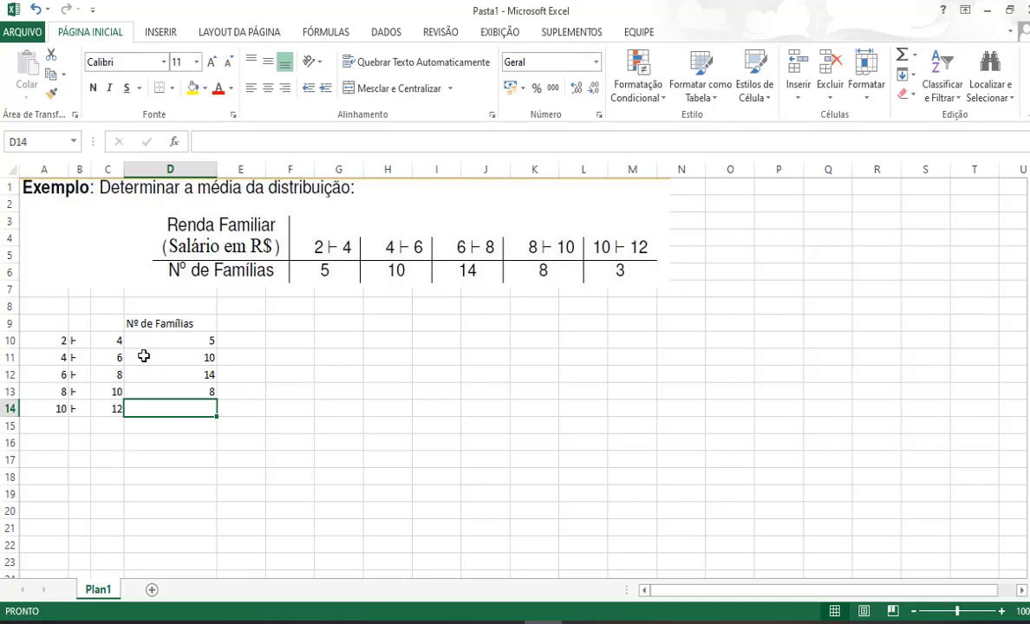
text(3)
key(Tab)
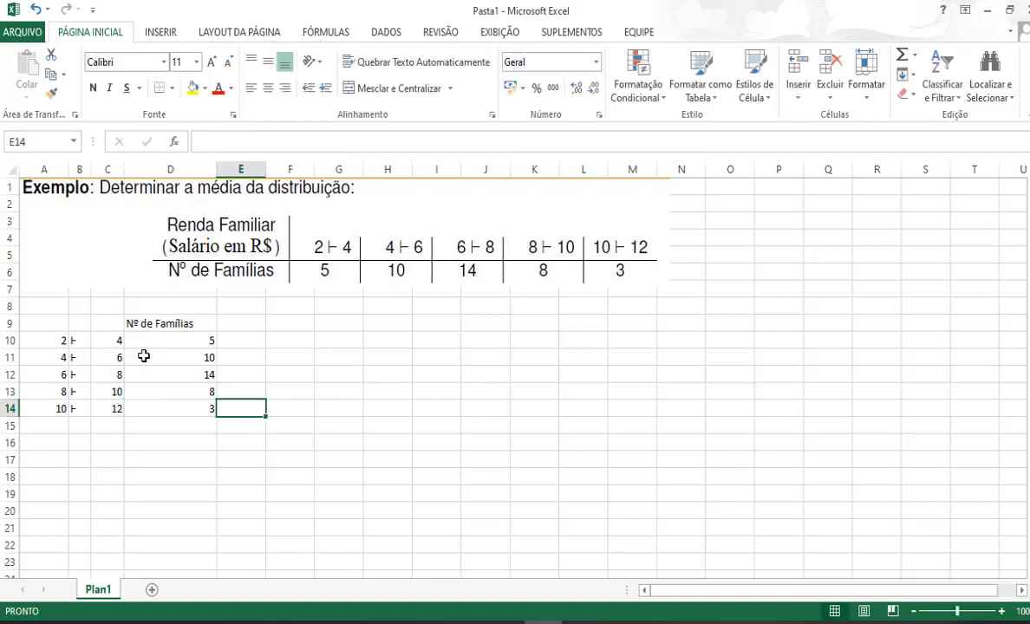
Center the family counts in cells D10 to D14 horizontally.
drag(168, 338, 169, 409)
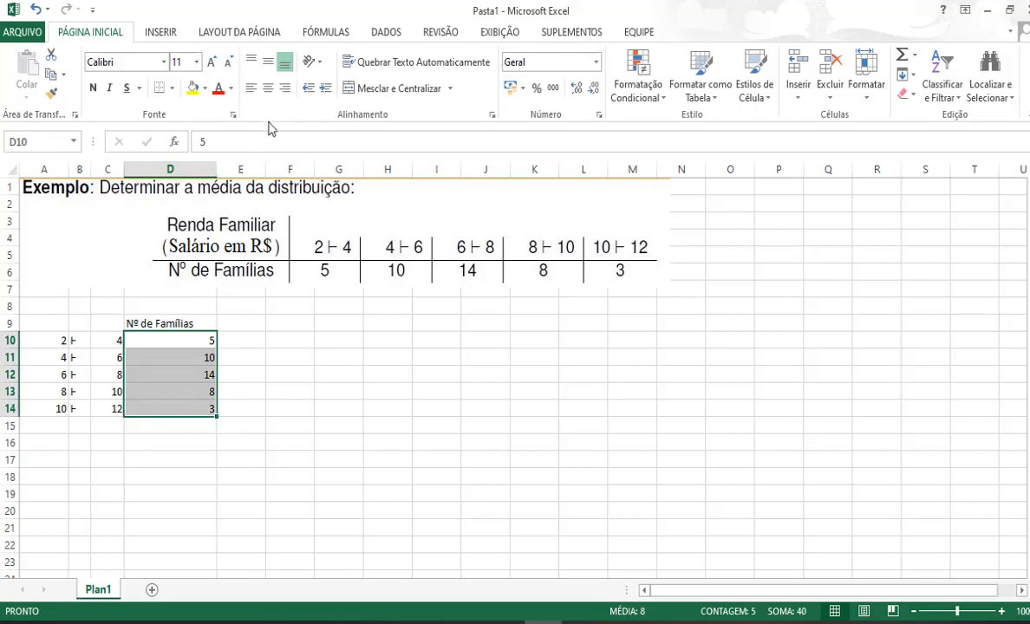
click(267, 90)
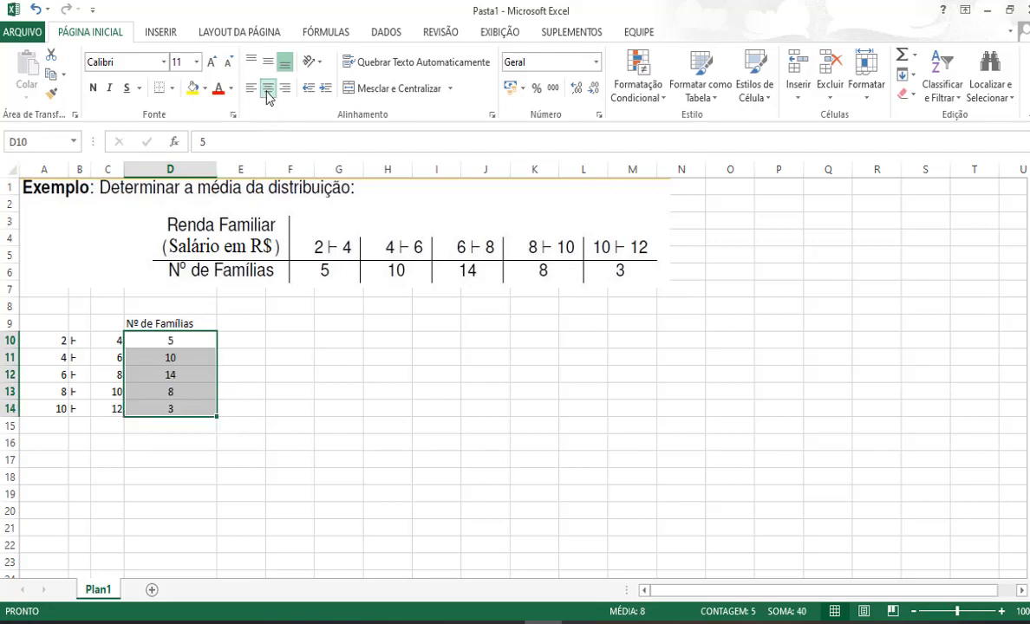
click(255, 378)
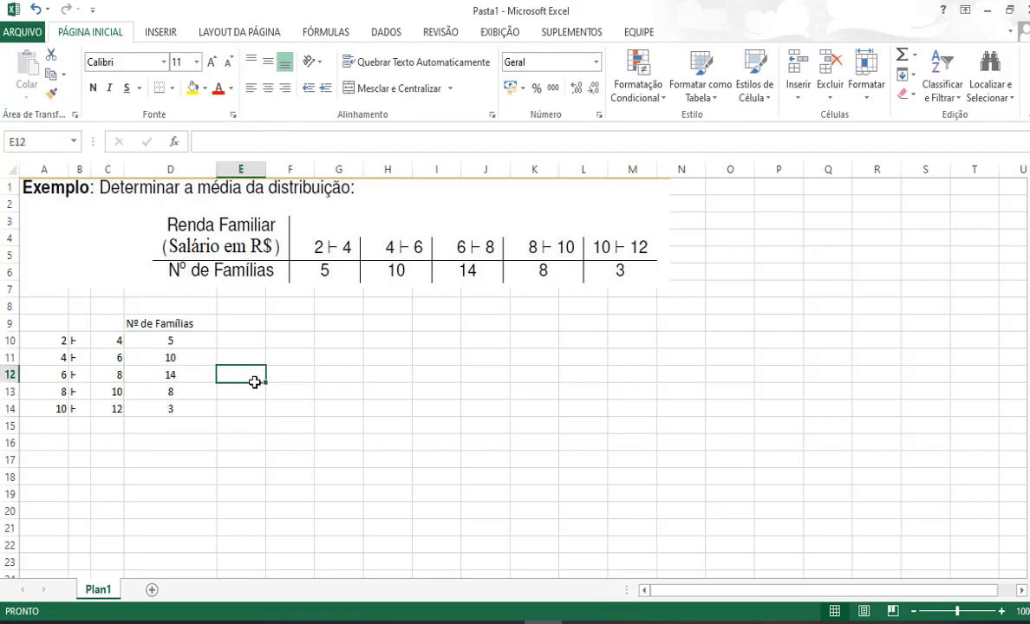
Merge and center cells A9 to C9 above the class intervals.
click(63, 321)
drag(64, 321, 104, 319)
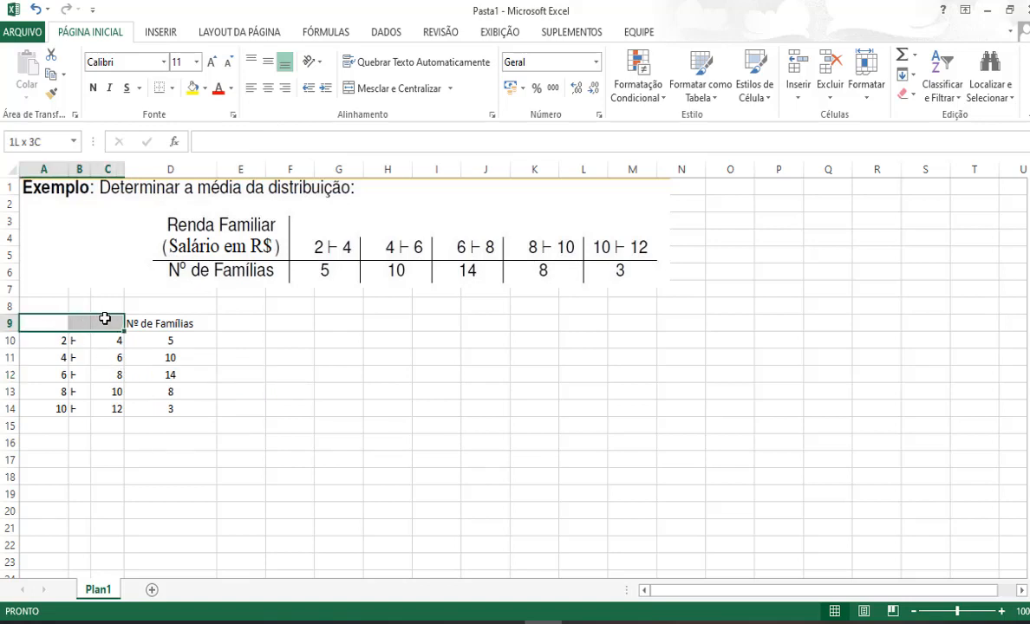
drag(105, 319, 105, 319)
click(386, 90)
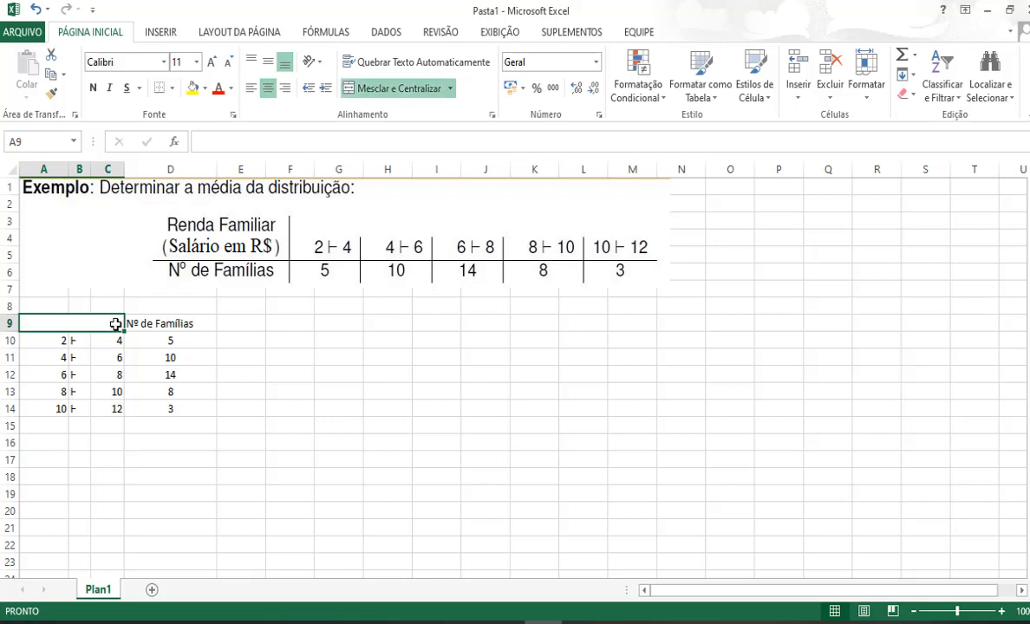
Enter the heading "Renda Familiar (Salário em R$)" in the merged cell A9.
click(226, 142)
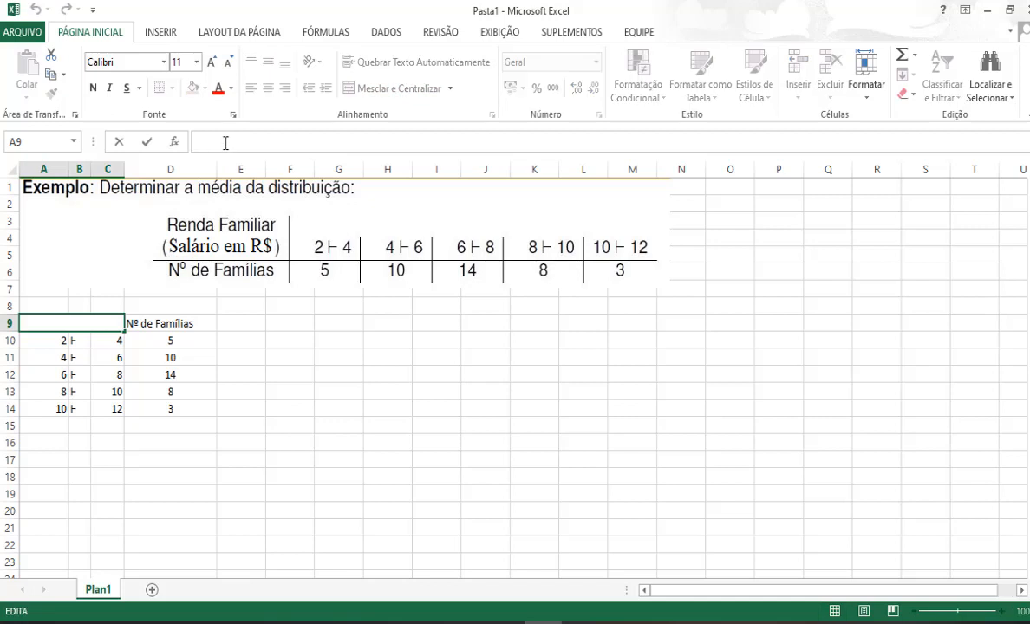
text(Renda F)
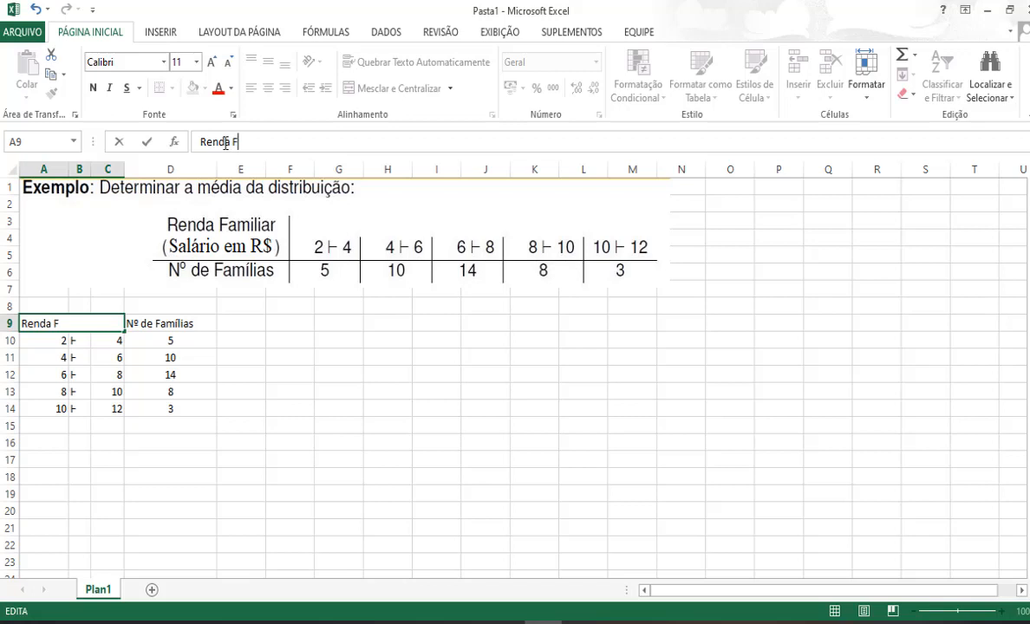
text(amiliar)
text( (S))
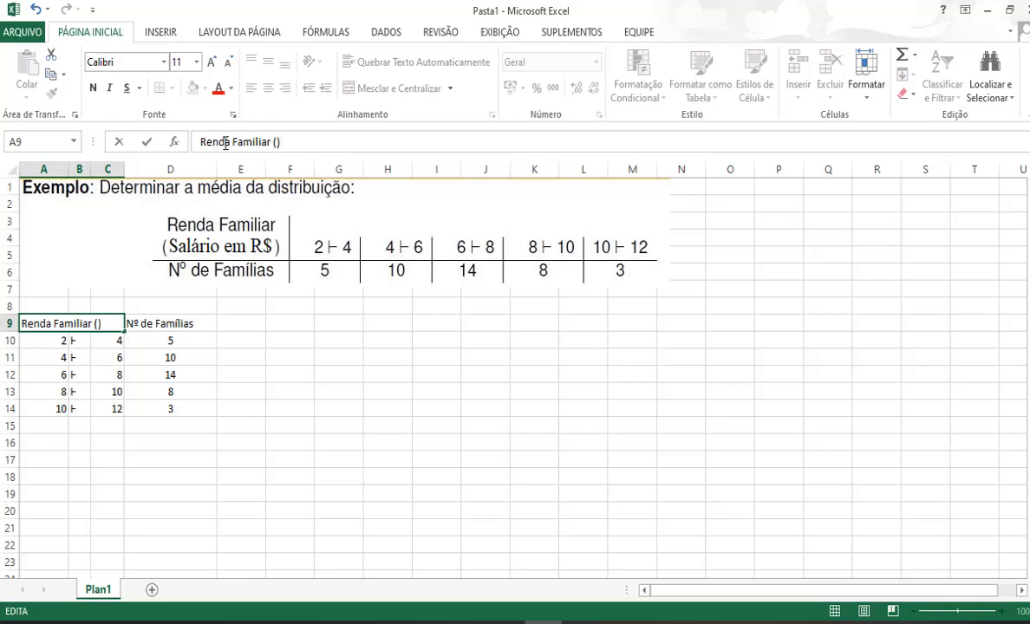
key(Left)
text(Salário em R)
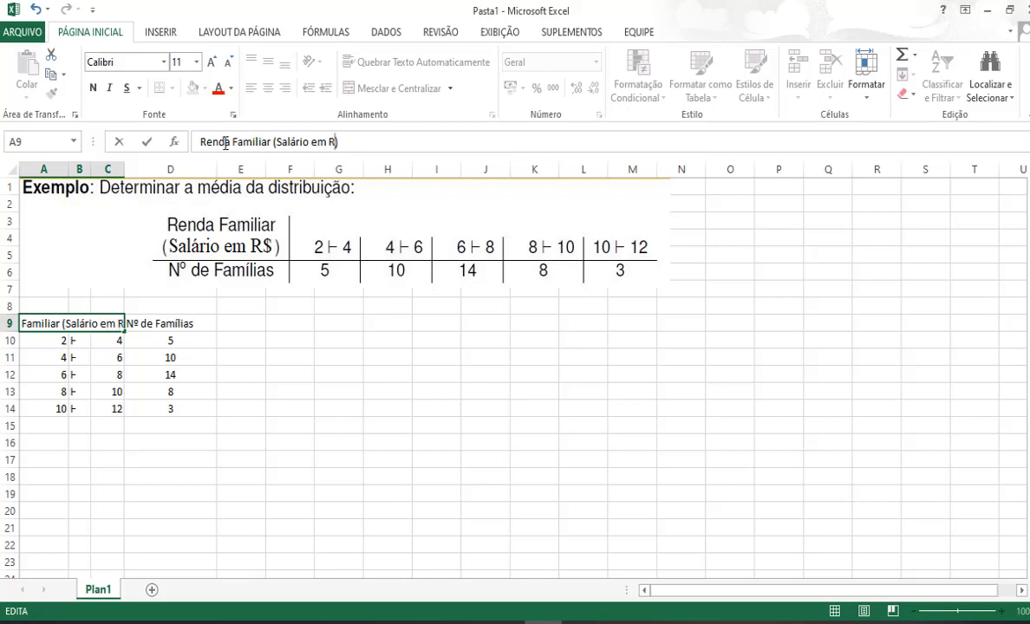
text($)
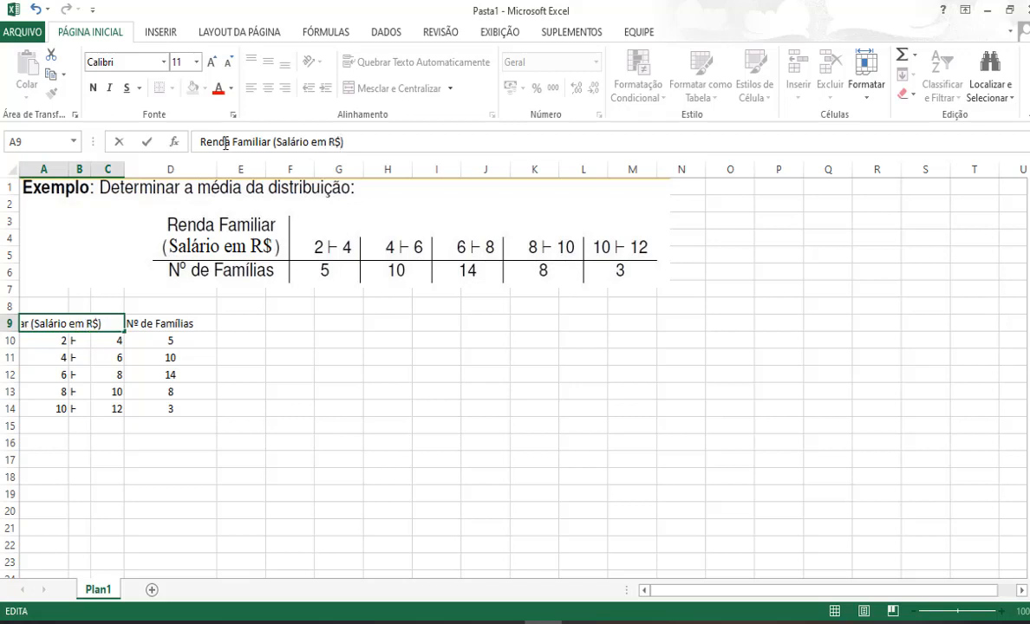
click(273, 335)
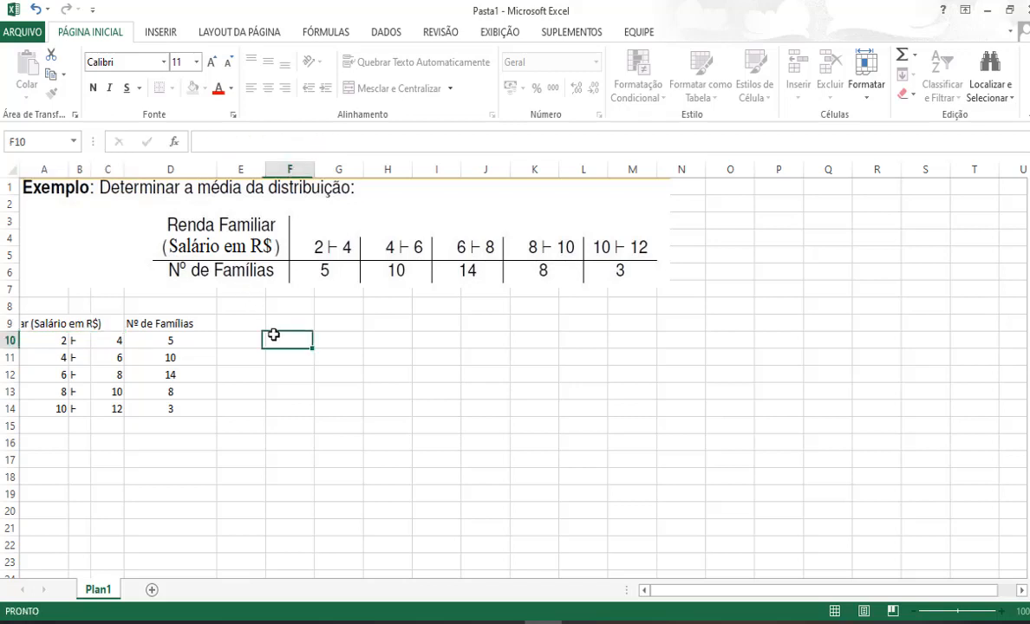
Wrap the text of the heading in A9 and increase row 9's height to fit two lines.
click(49, 326)
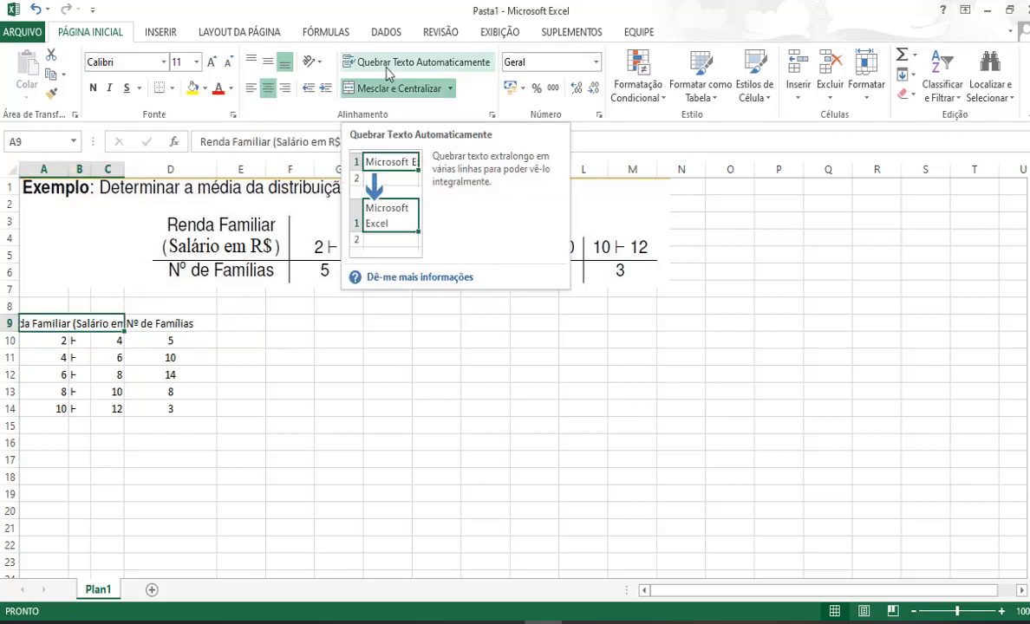
click(386, 71)
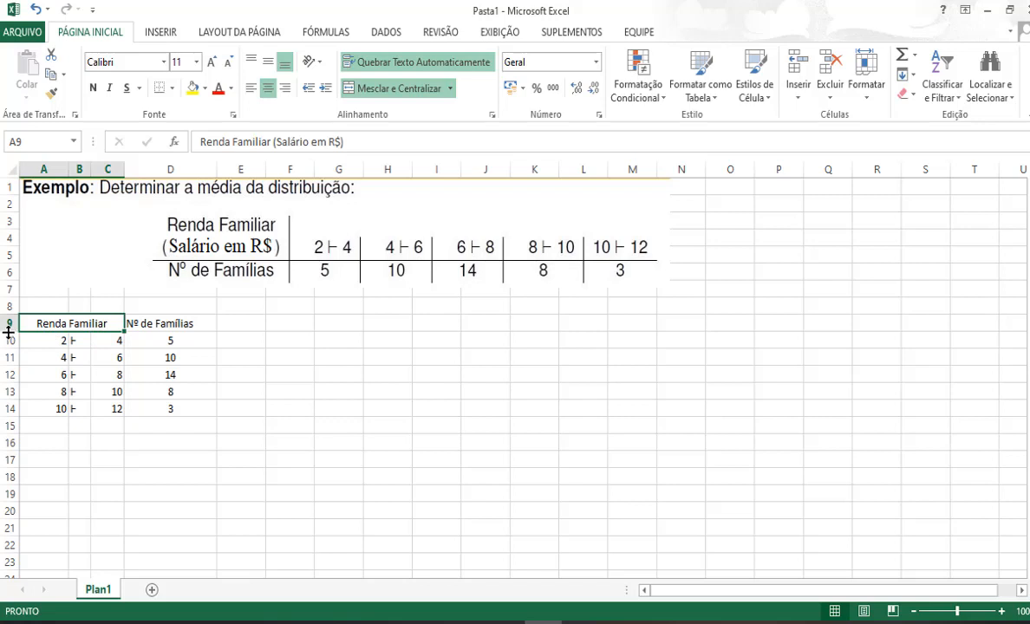
drag(7, 331, 9, 347)
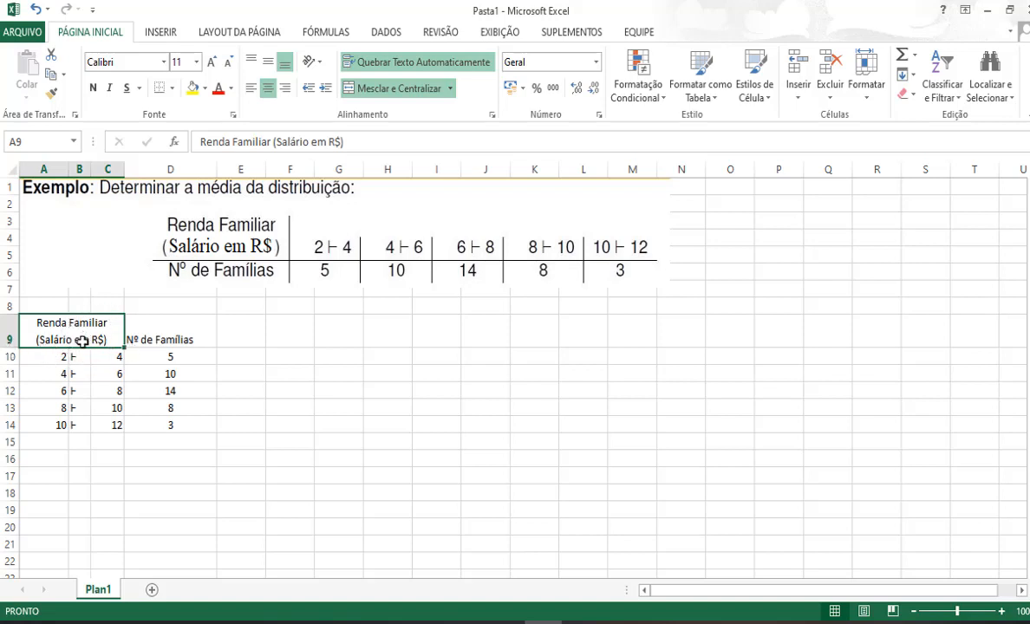
Center the "Nº de Famílias" heading in D9 both horizontally and vertically.
click(135, 317)
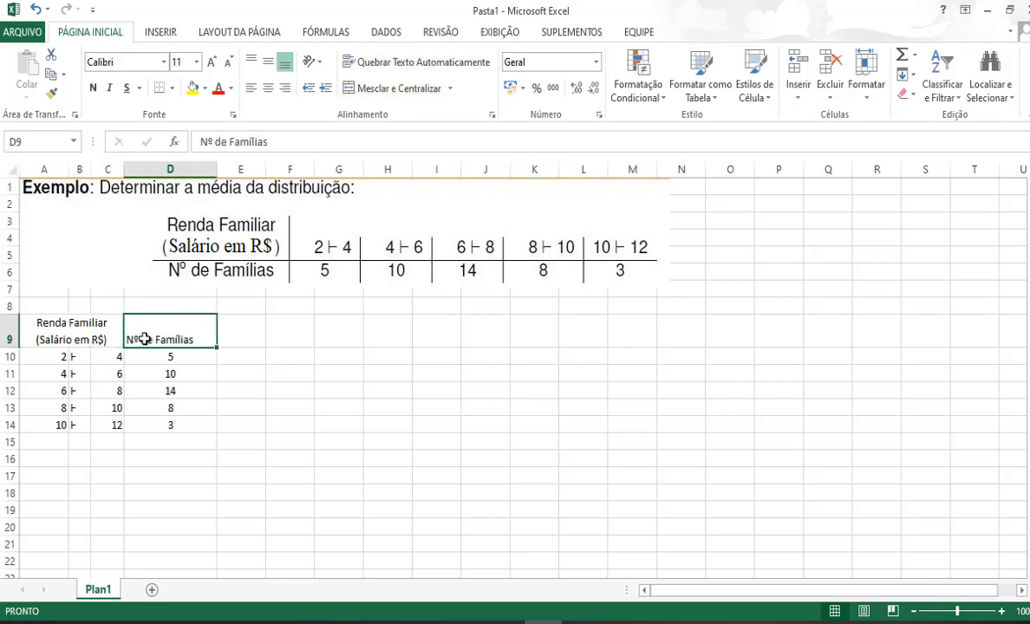
click(267, 89)
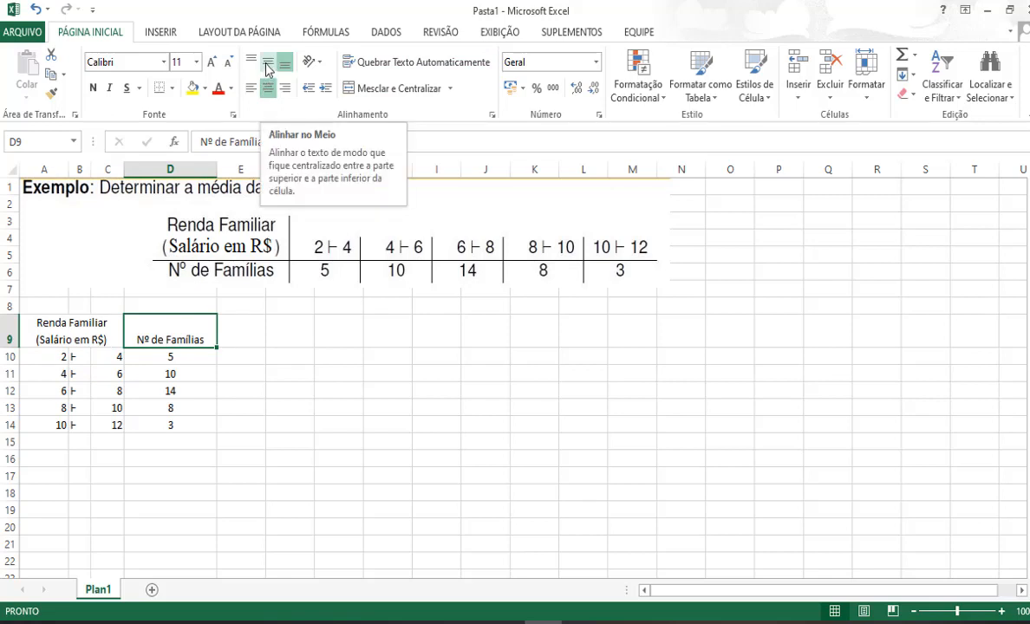
click(268, 69)
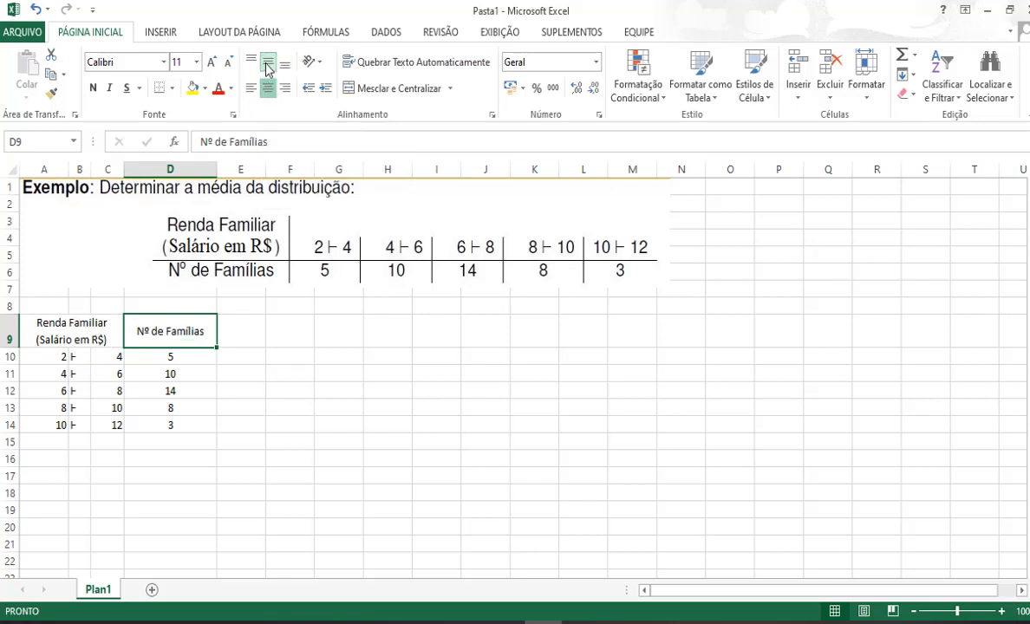
click(269, 360)
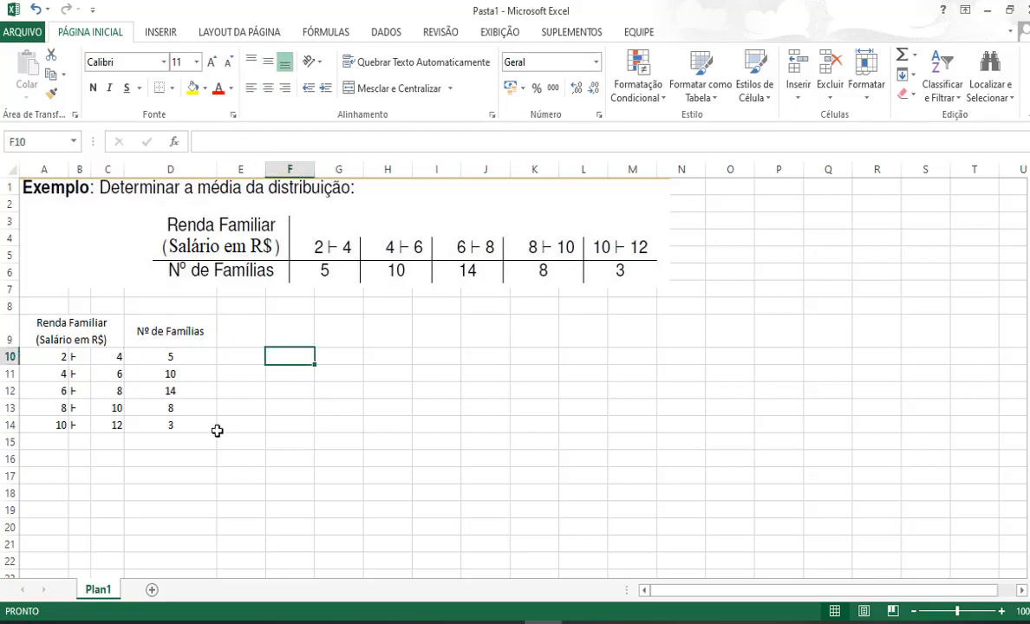
Apply all borders to the table in cells A9 to D14.
click(53, 334)
drag(53, 334, 141, 423)
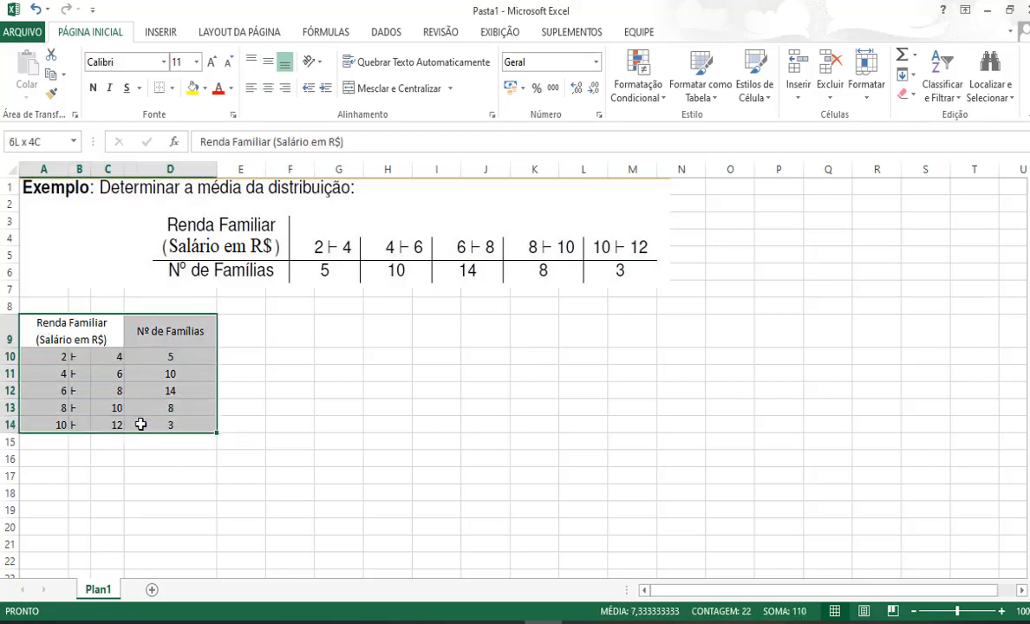
click(171, 88)
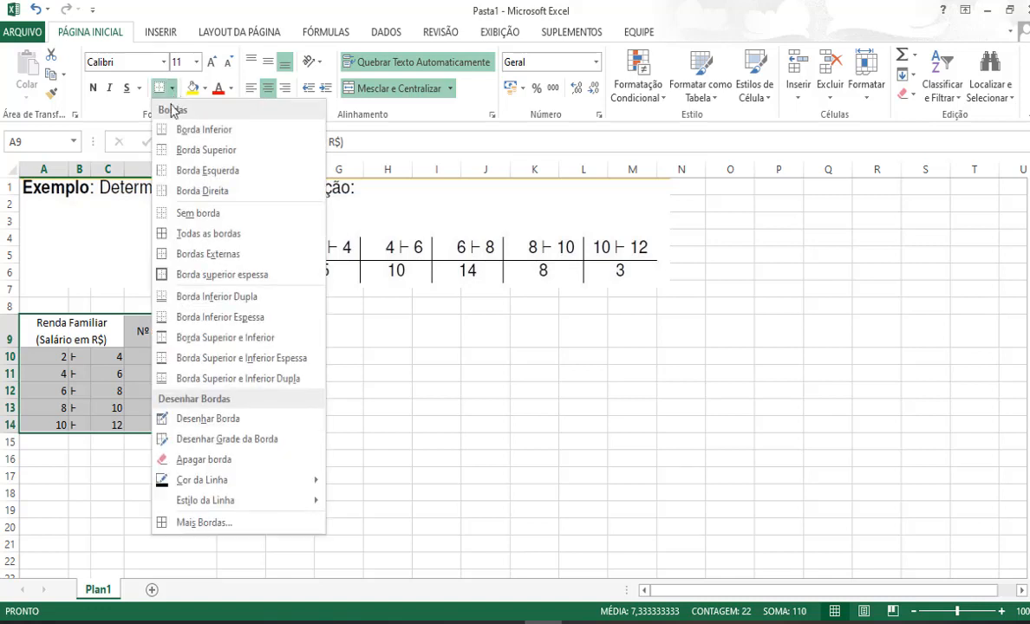
click(189, 234)
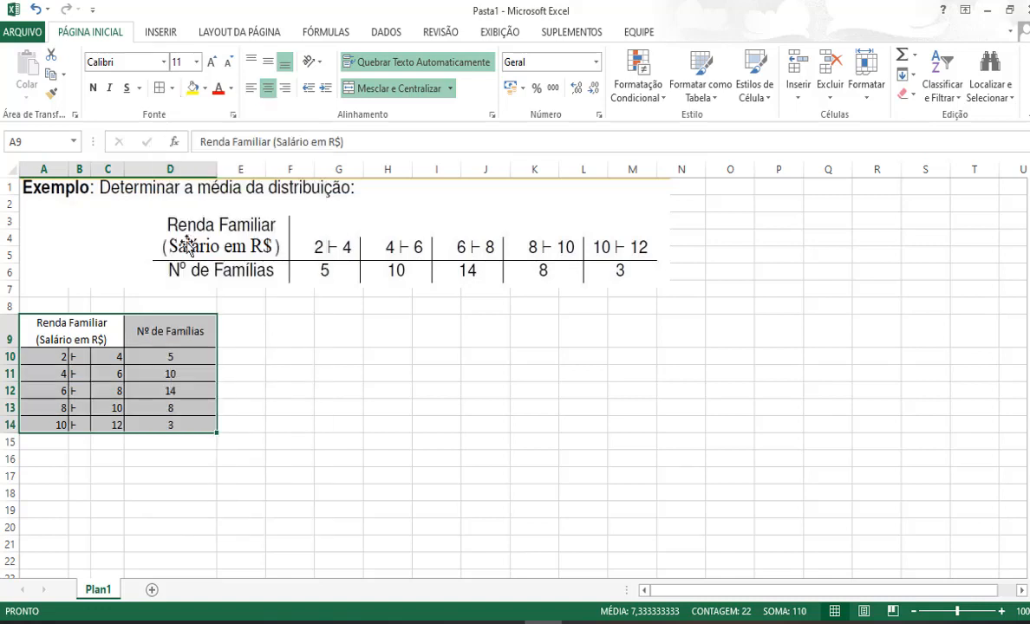
click(274, 421)
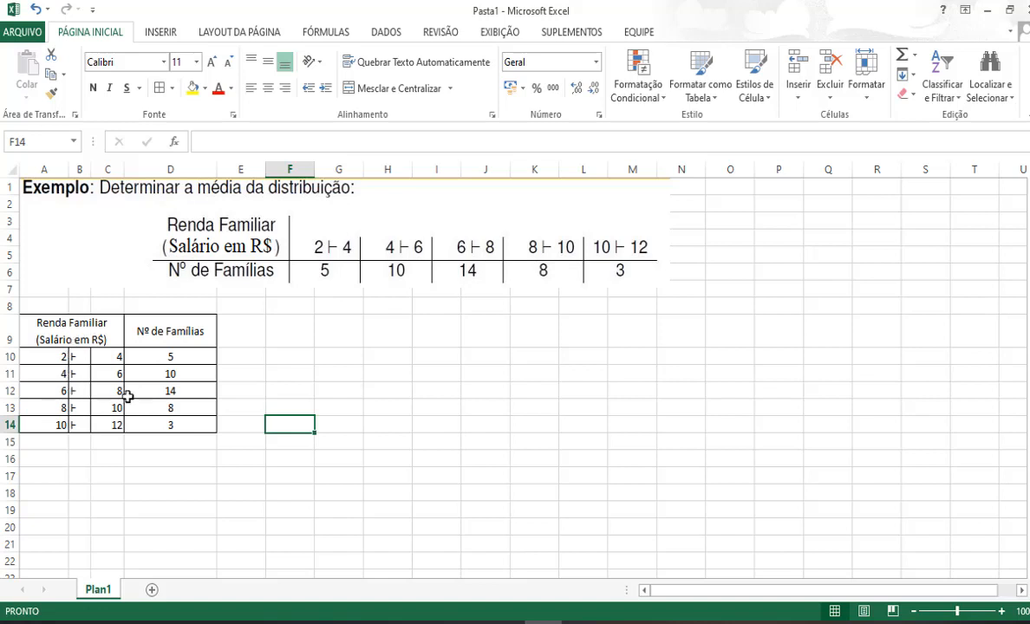
Fill the "Renda Familiar" heading cell with yellow and the "Nº de Famílias" heading cell with black.
click(76, 326)
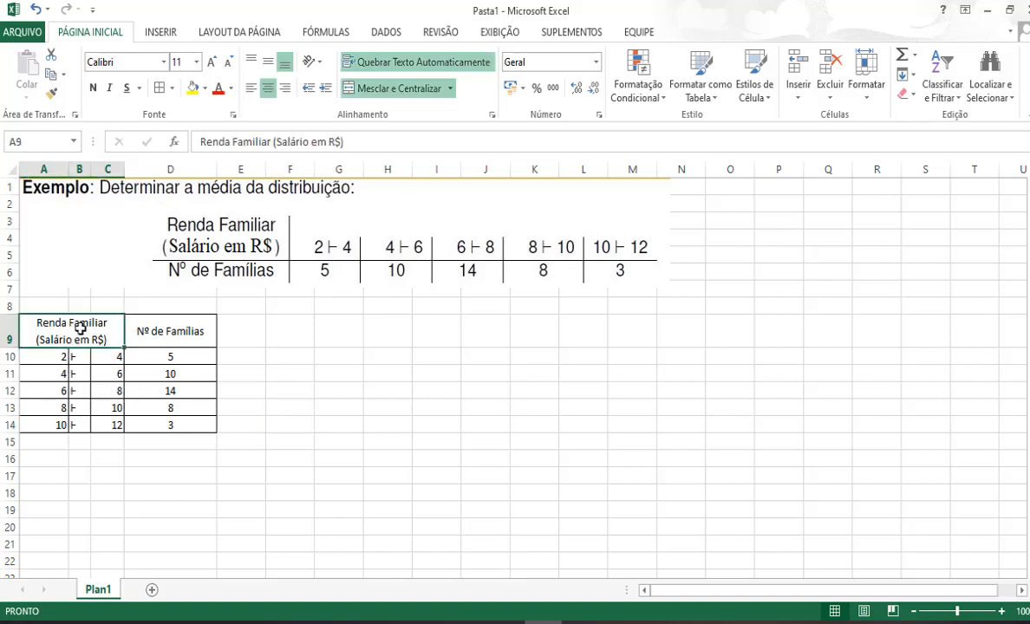
click(193, 87)
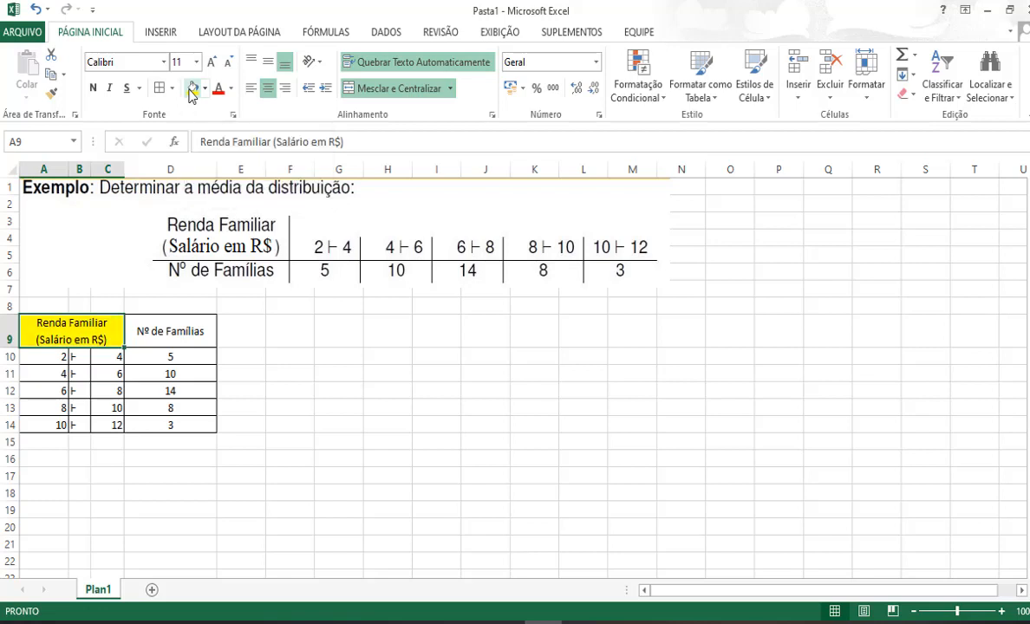
click(170, 332)
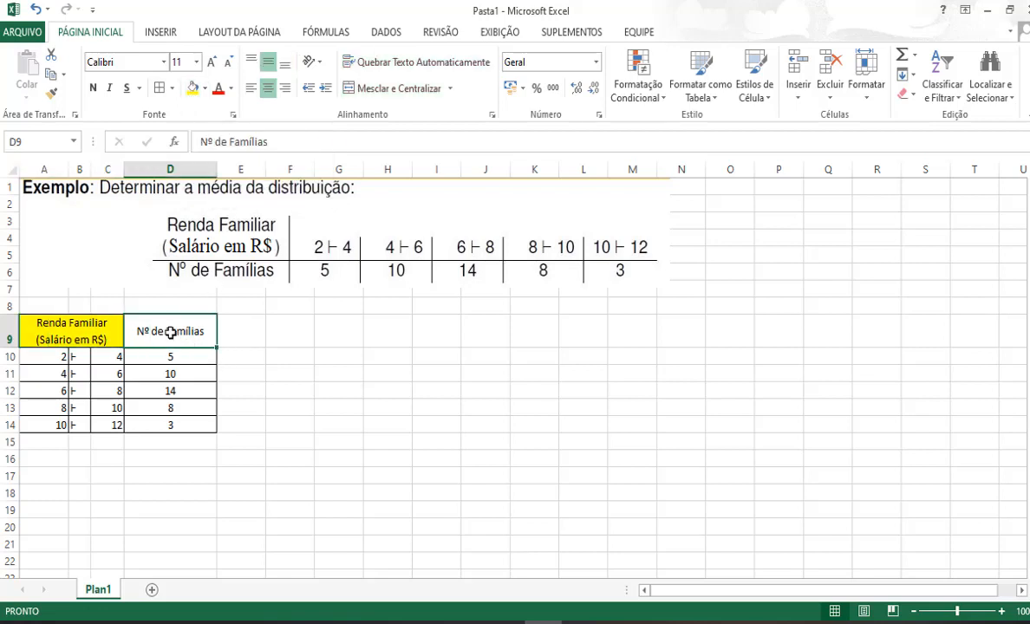
click(205, 88)
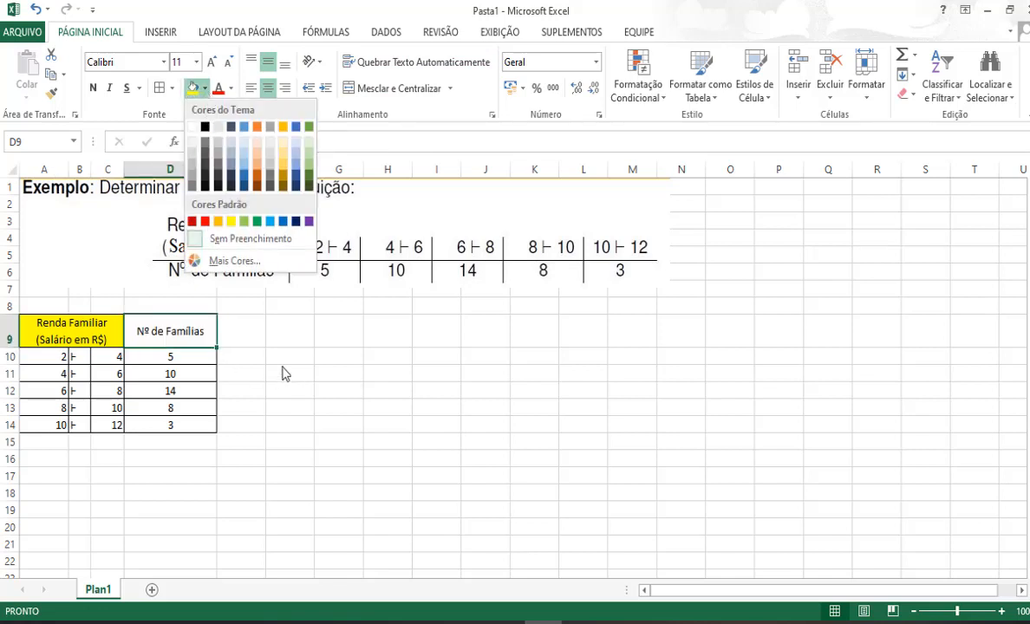
click(206, 128)
click(294, 355)
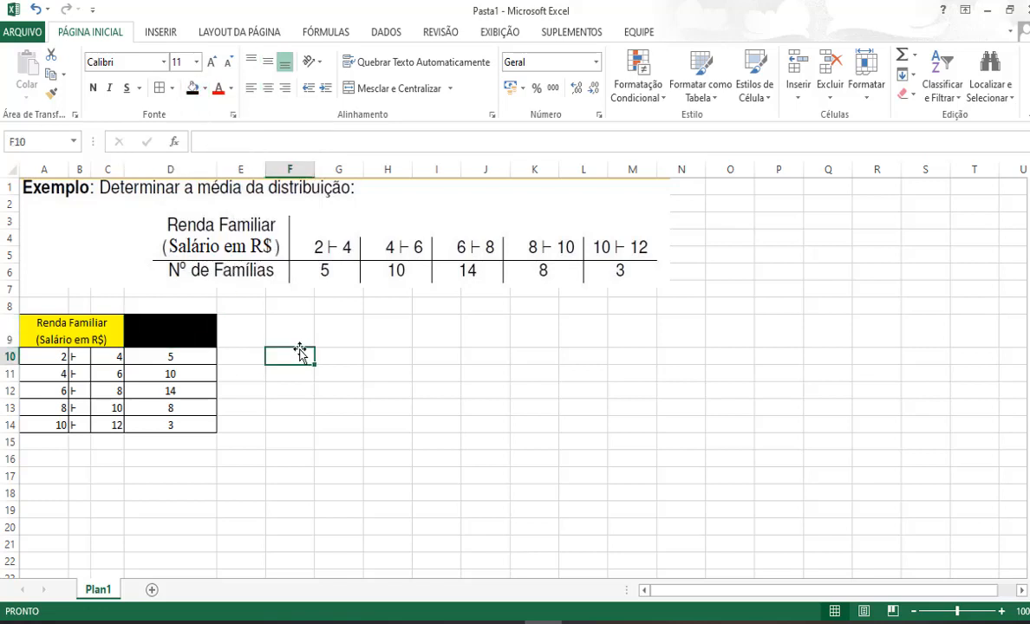
Set the font color of the "Nº de Famílias" heading in D9 to white.
click(184, 331)
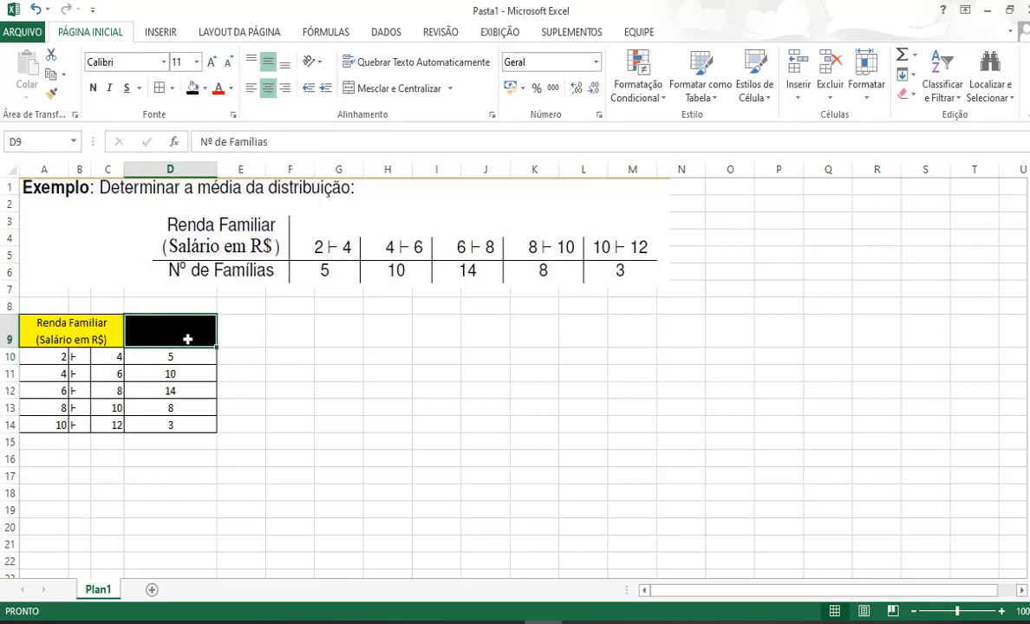
click(231, 90)
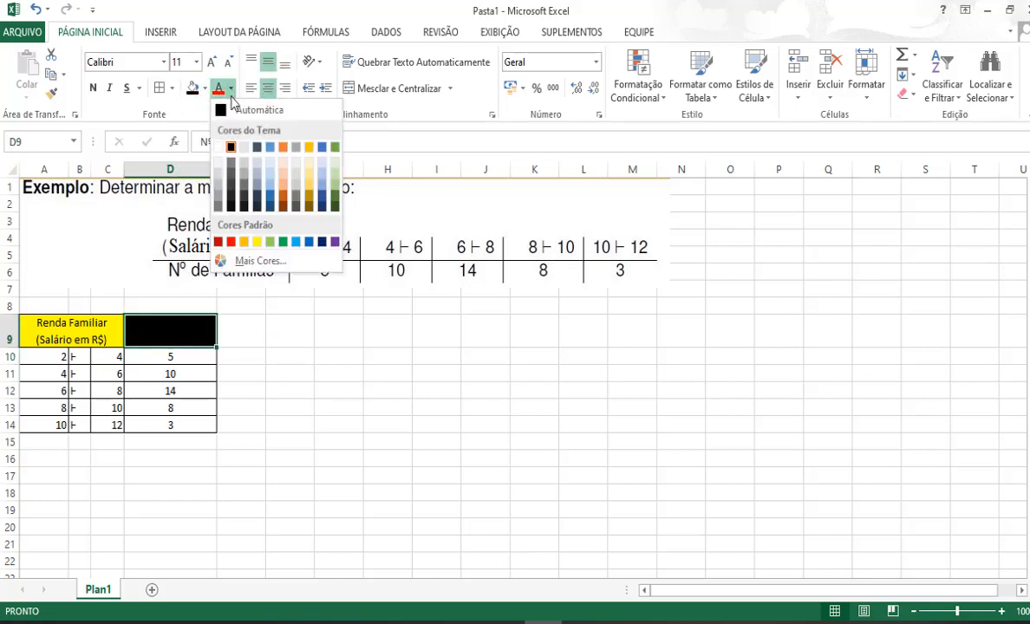
click(223, 145)
click(273, 318)
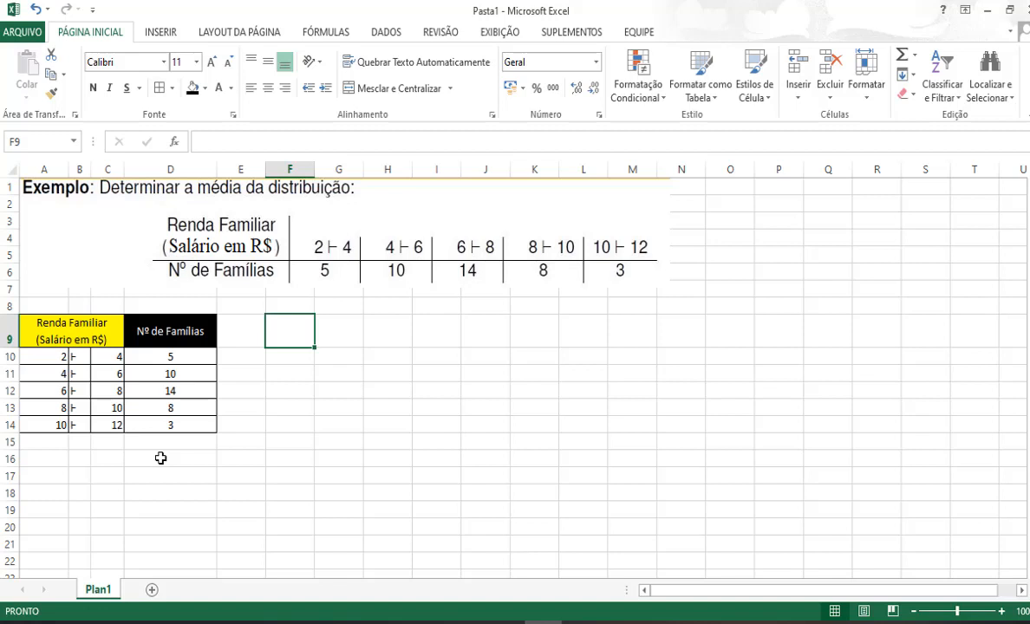
Examine how the example picture and the table fall on the pages in the print preview, and return to the sheet.
key(ctrl+p)
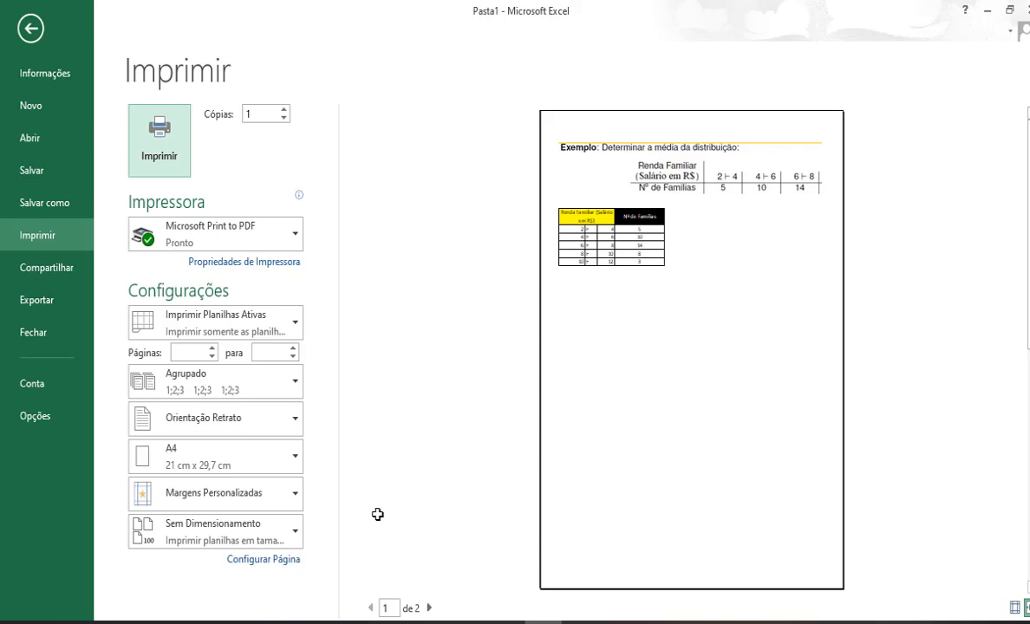
scroll(686, 297, down, 1)
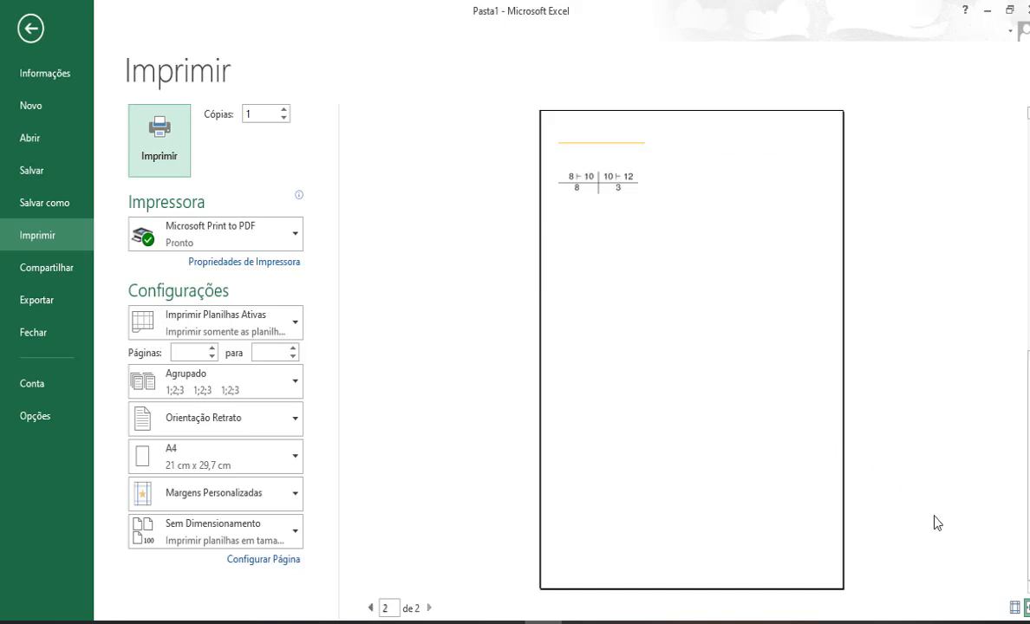
click(1026, 607)
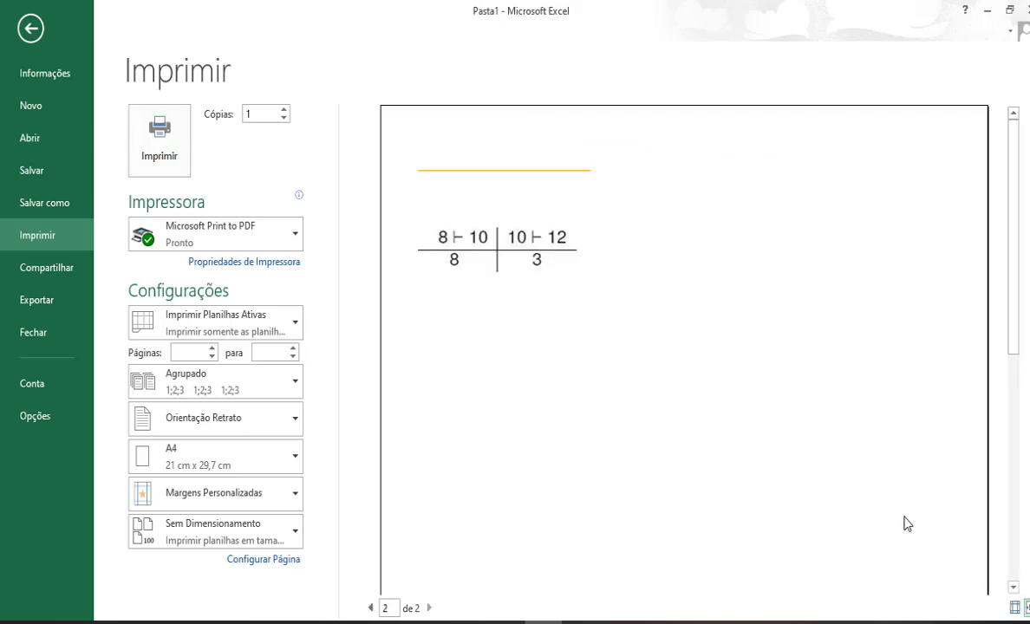
scroll(849, 474, down, 2)
scroll(849, 474, up, 2)
scroll(854, 482, down, 2)
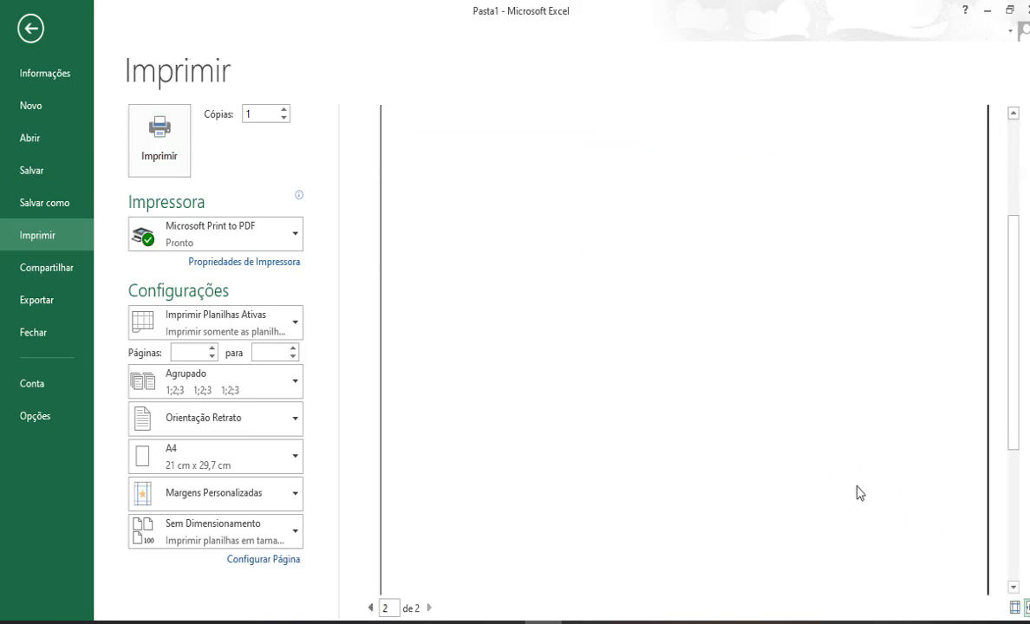
scroll(498, 460, up, 5)
scroll(515, 427, up, 1)
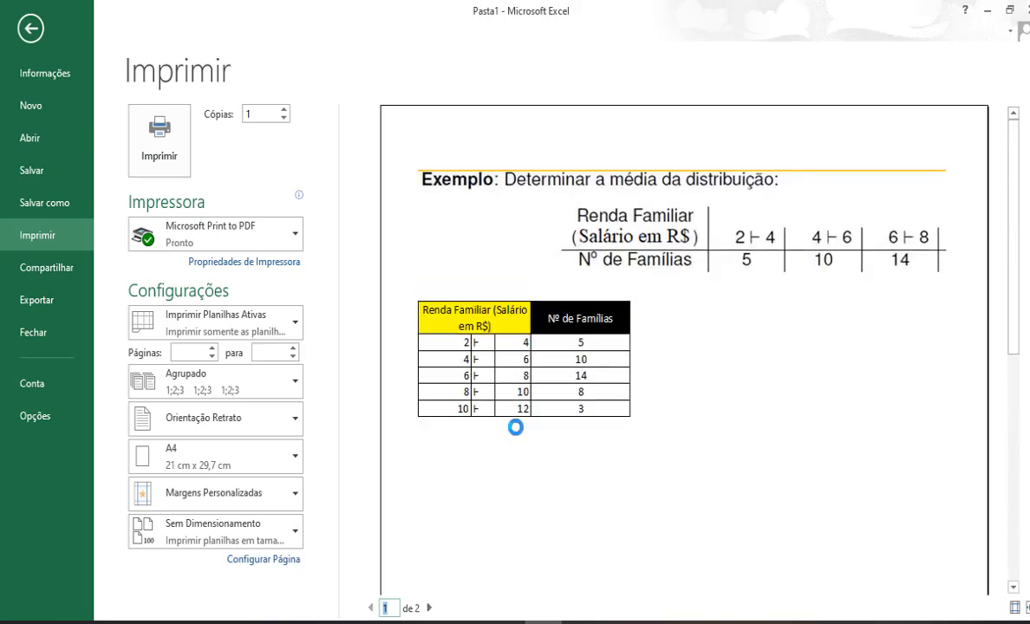
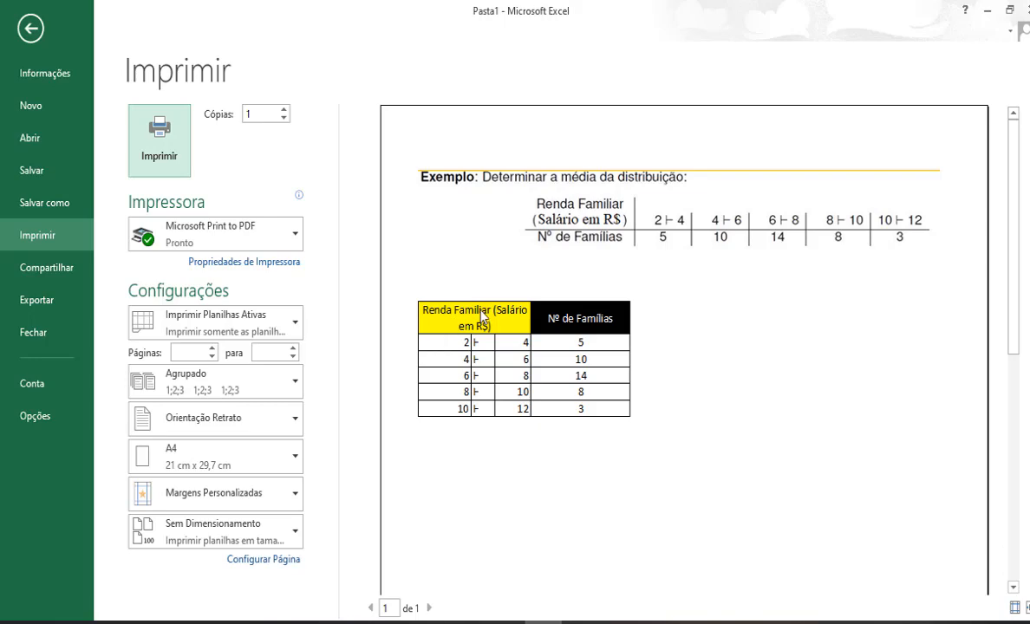
click(34, 30)
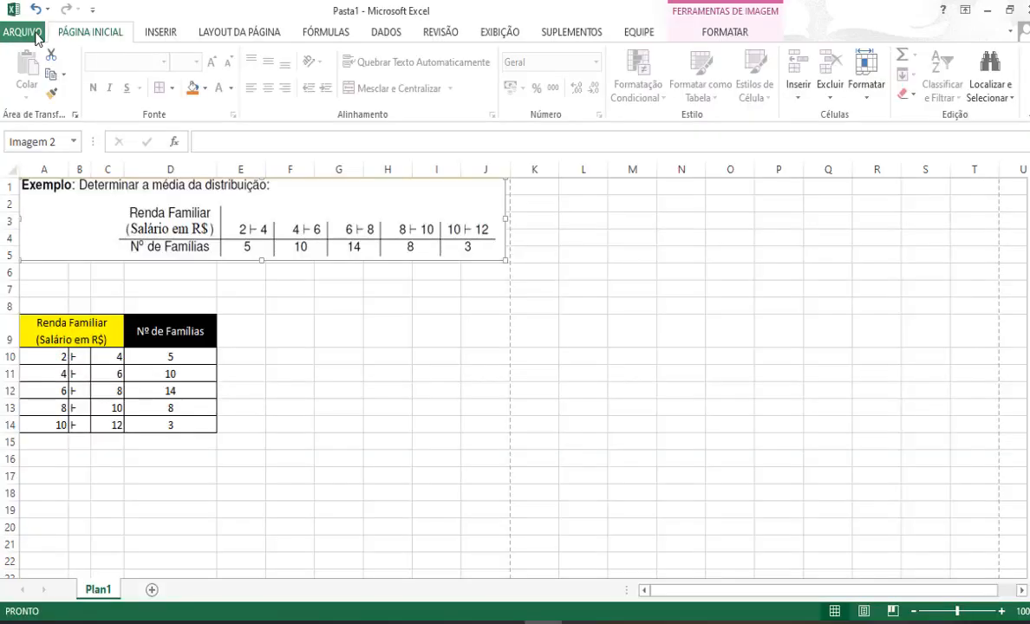
Unmerge the "Renda Familiar (Salário em R$)" heading cells A9 to C9 and turn off their text wrapping.
click(74, 325)
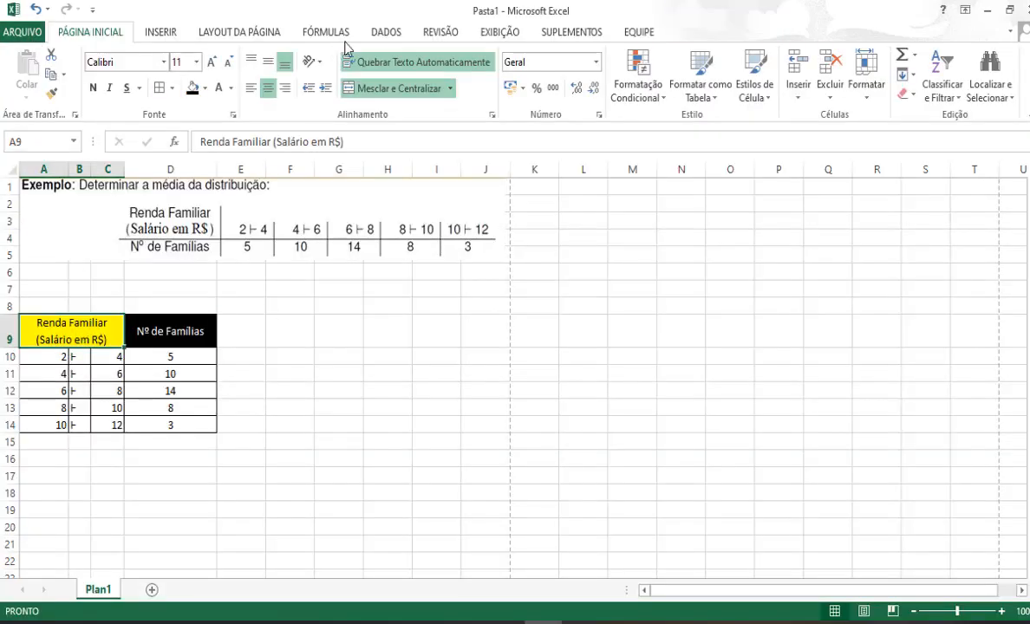
click(392, 88)
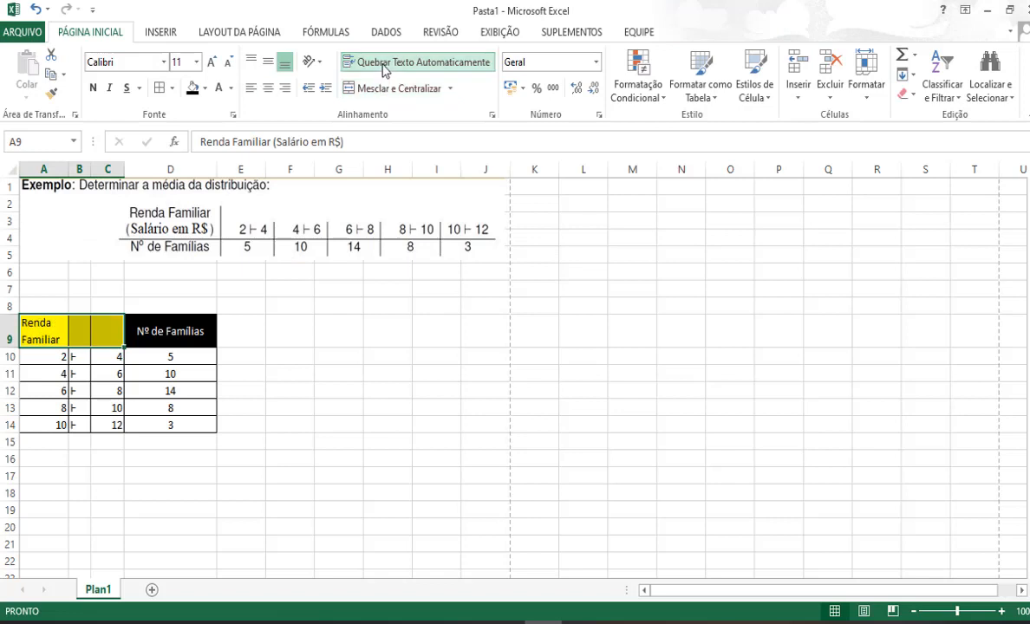
click(385, 68)
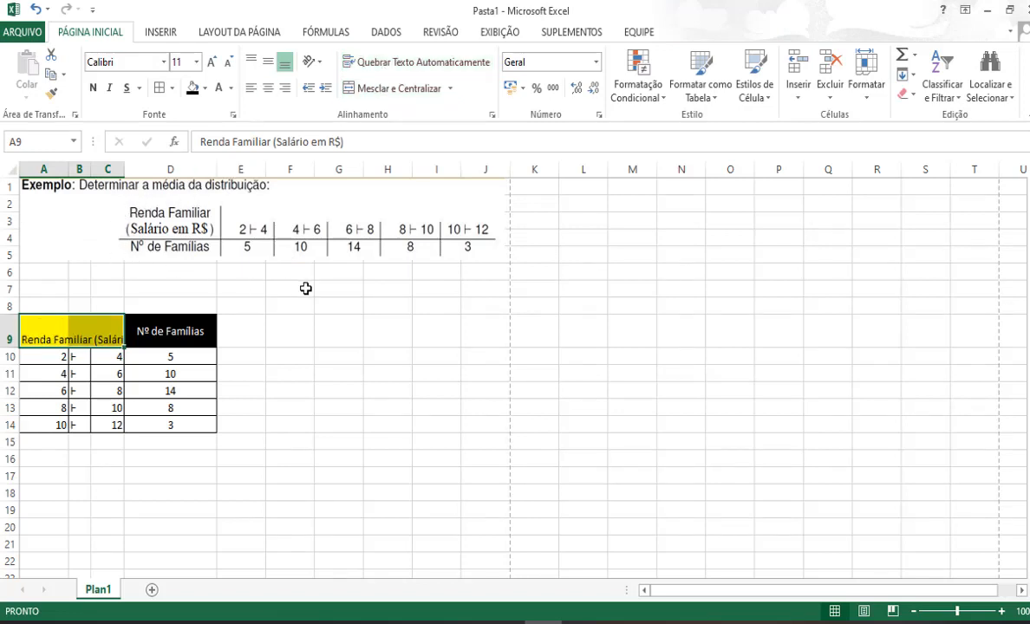
Merge and center the "Renda Familiar (Salário em R$)" heading across A9 to C9 and wrap its text.
click(59, 334)
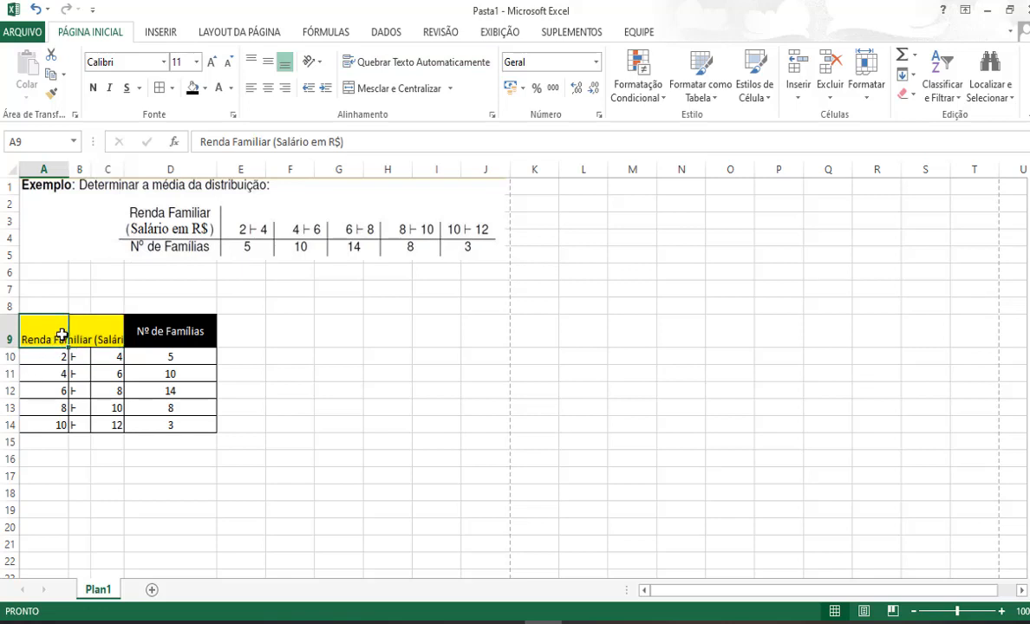
click(108, 340)
drag(50, 329, 117, 330)
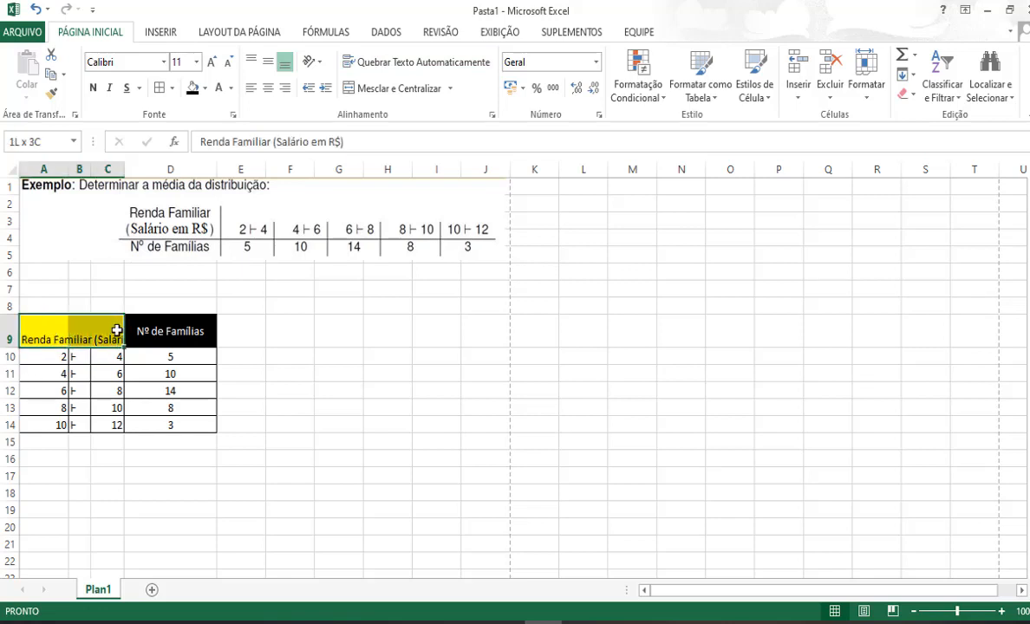
click(395, 92)
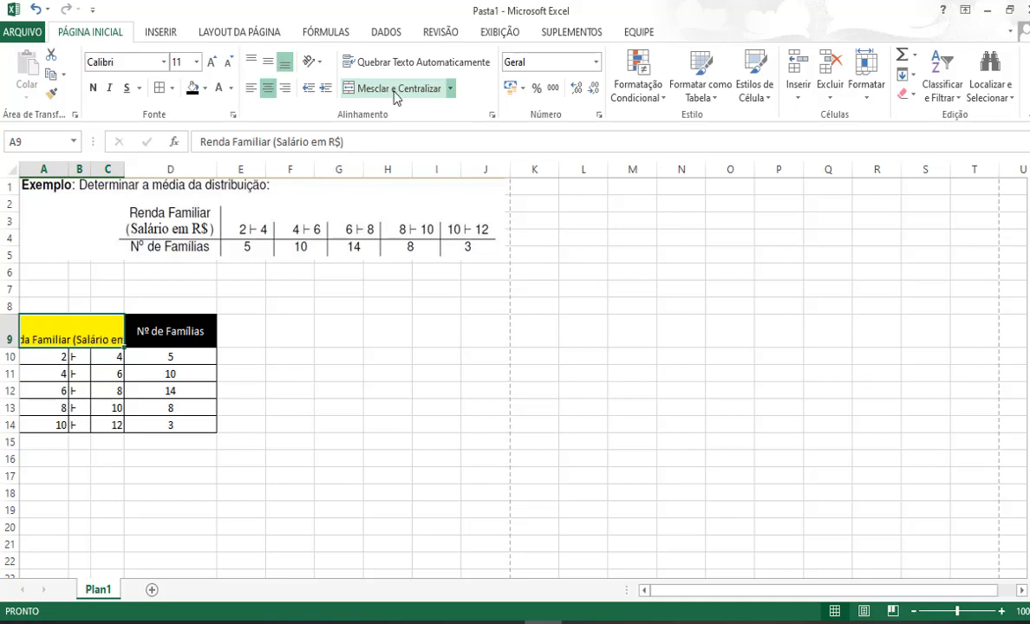
click(403, 64)
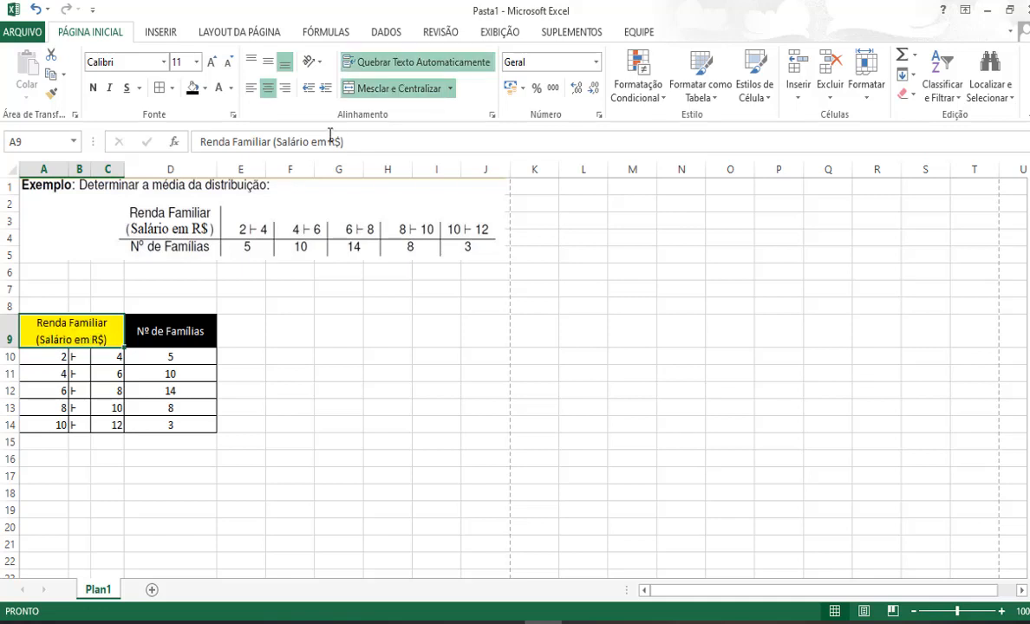
Check the heading's line break in the print preview and add spaces before "(Salário em R$)" in A9 to force it onto the second line.
key(ctrl+p)
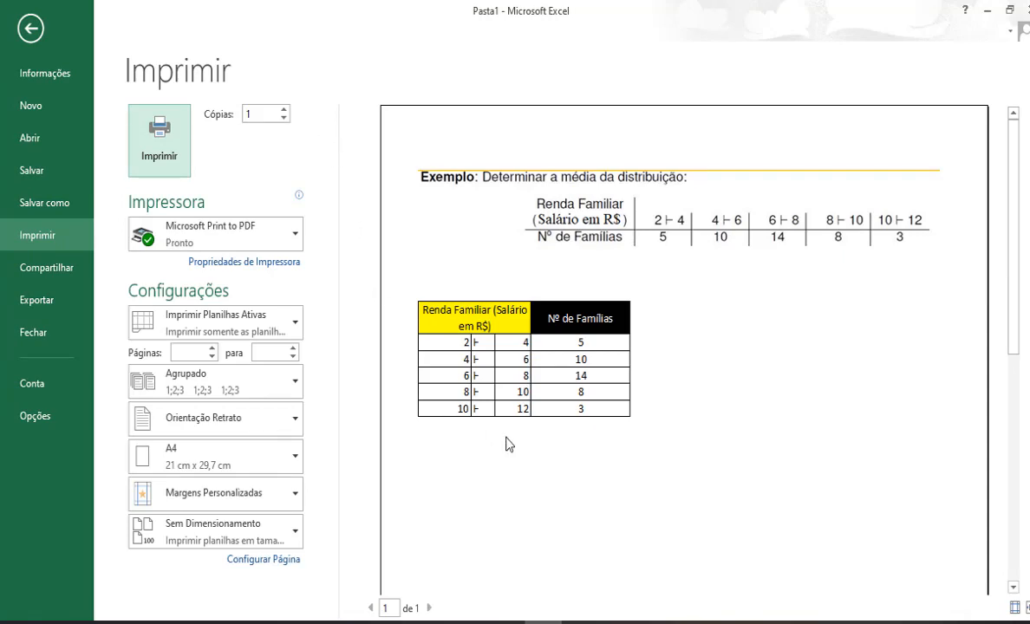
click(30, 28)
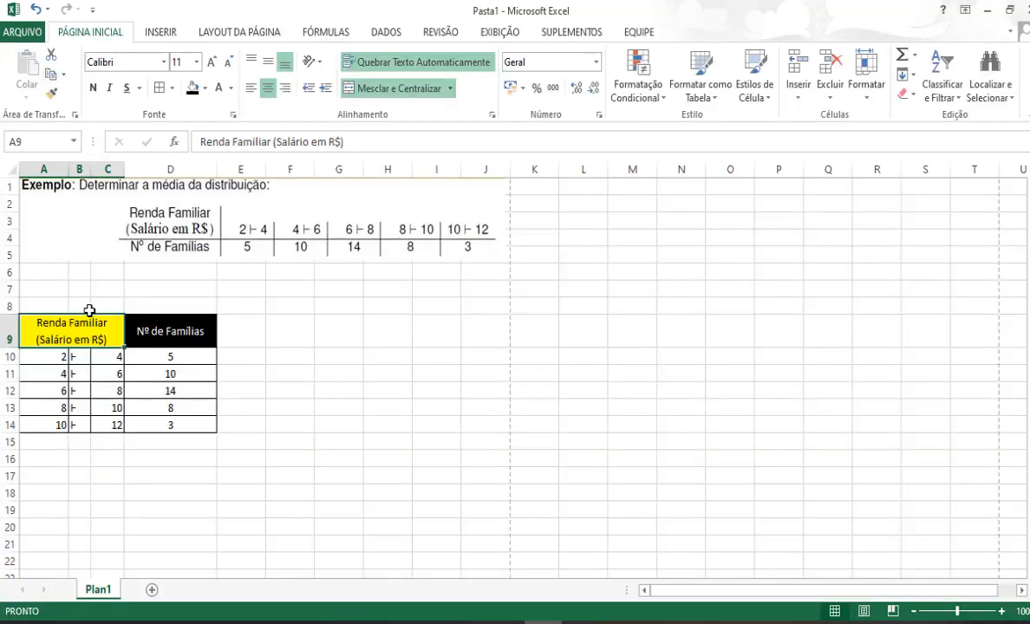
click(273, 141)
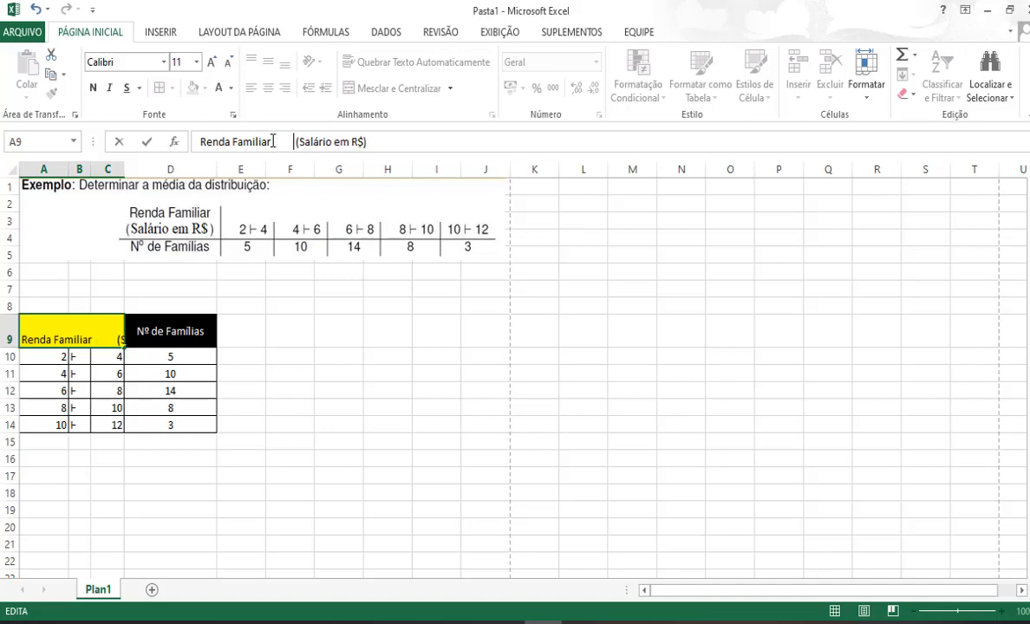
click(271, 353)
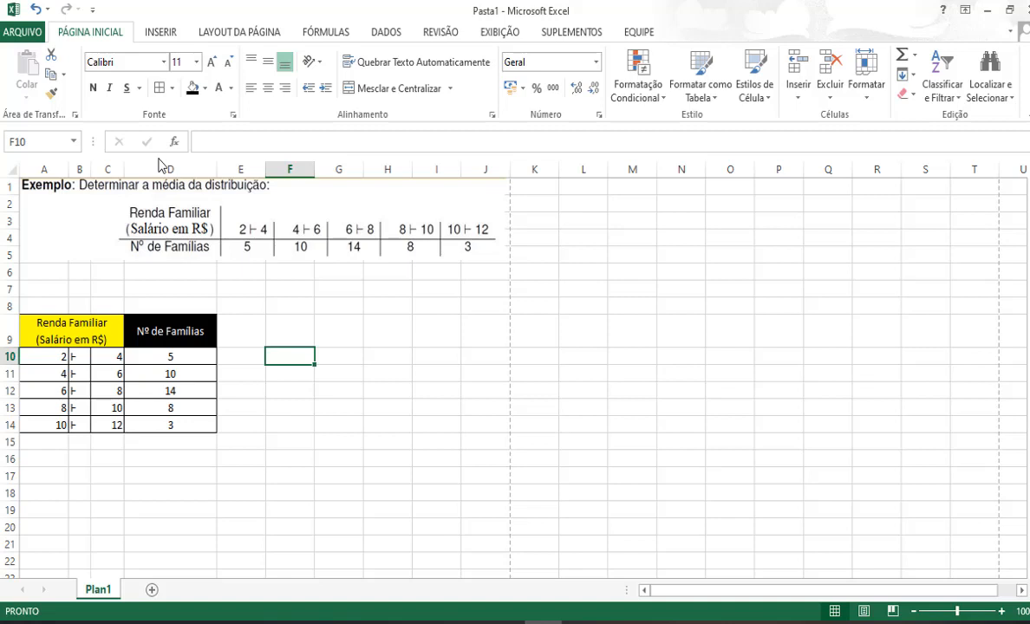
Examine the yellow heading's line break in the print preview and review the spacing in the text of A9.
key(ctrl+p)
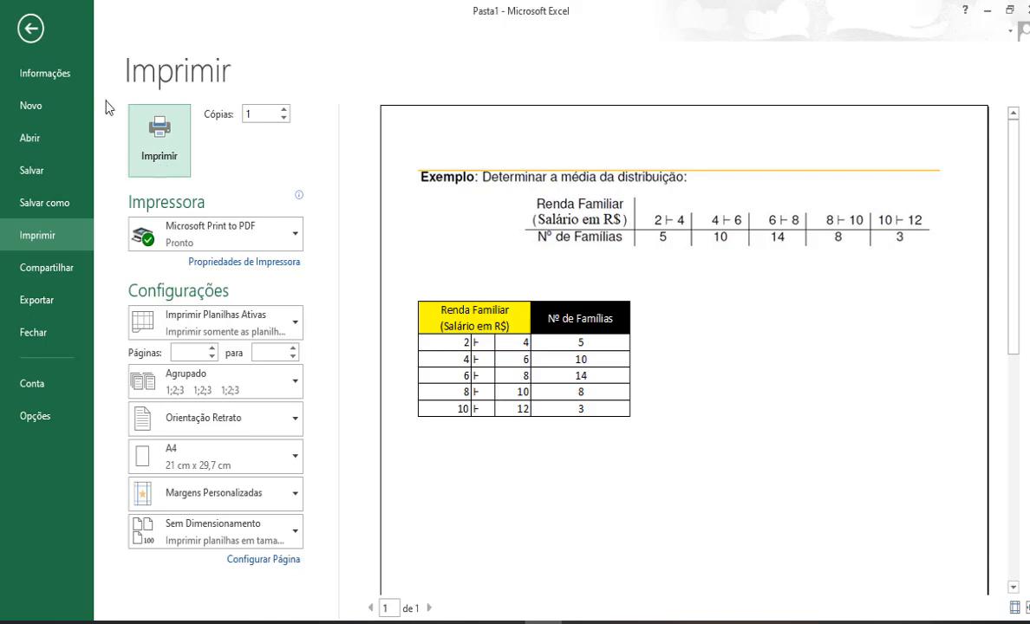
click(31, 29)
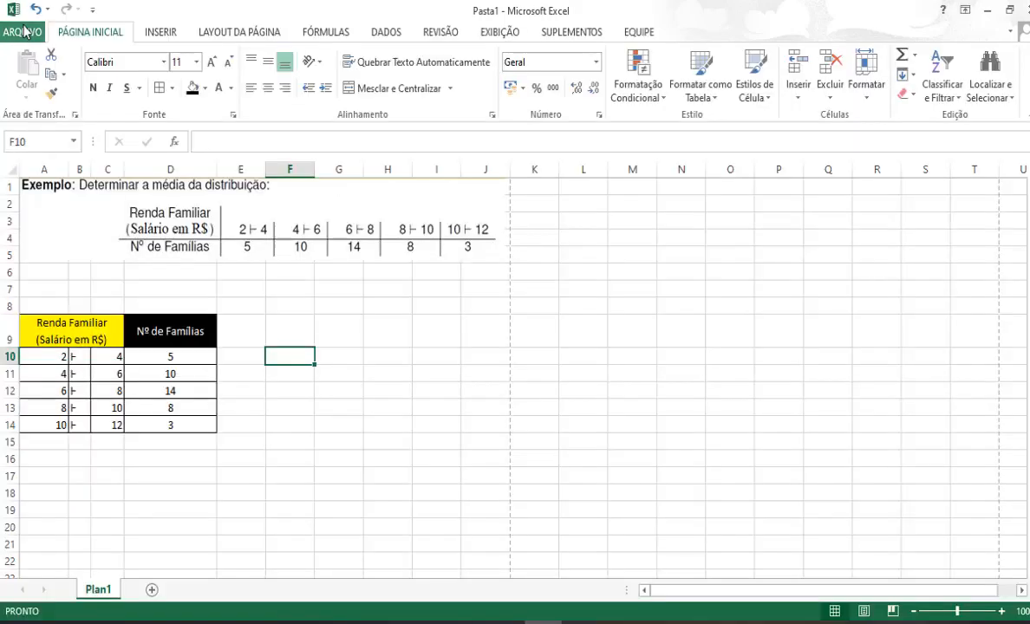
click(101, 322)
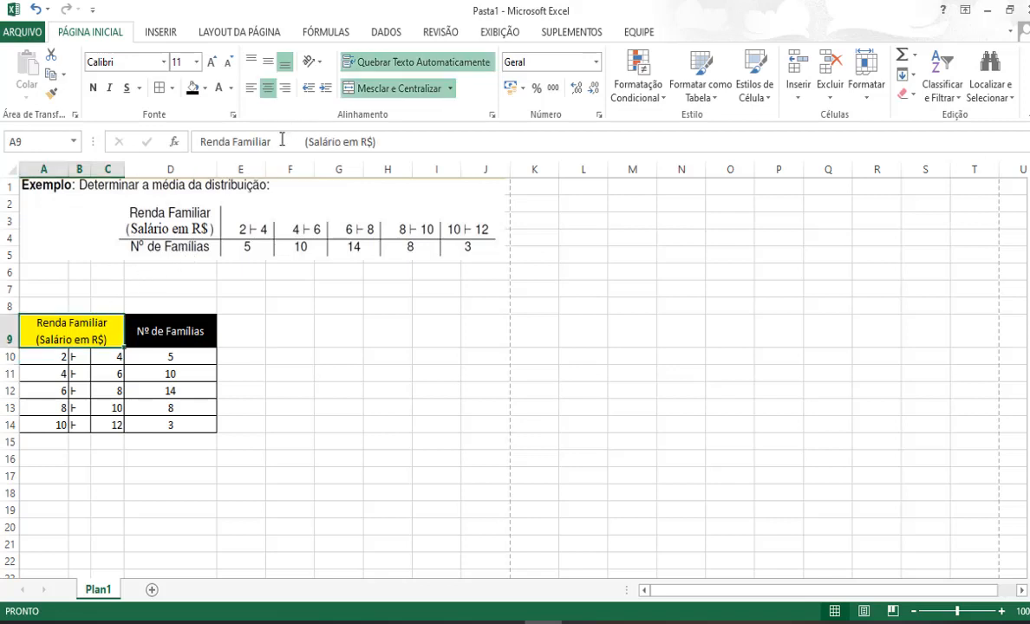
drag(390, 137, 197, 143)
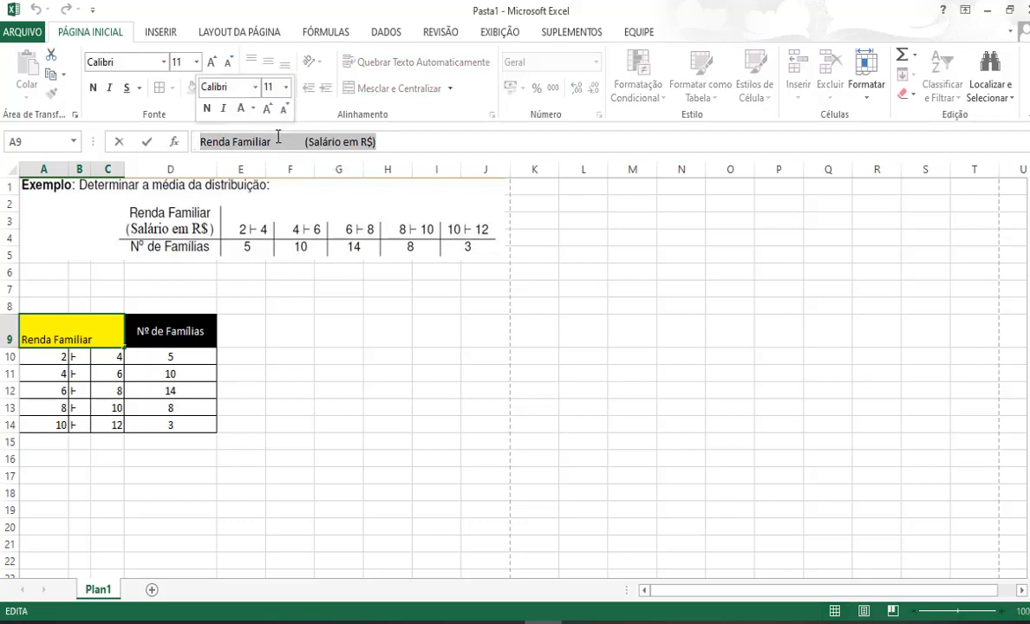
click(278, 139)
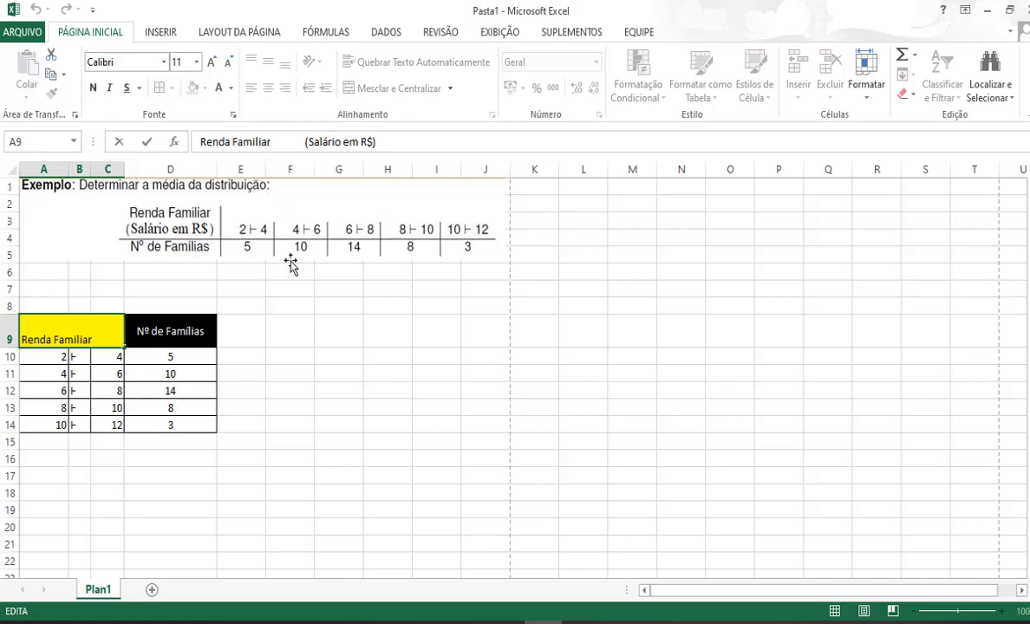
click(322, 333)
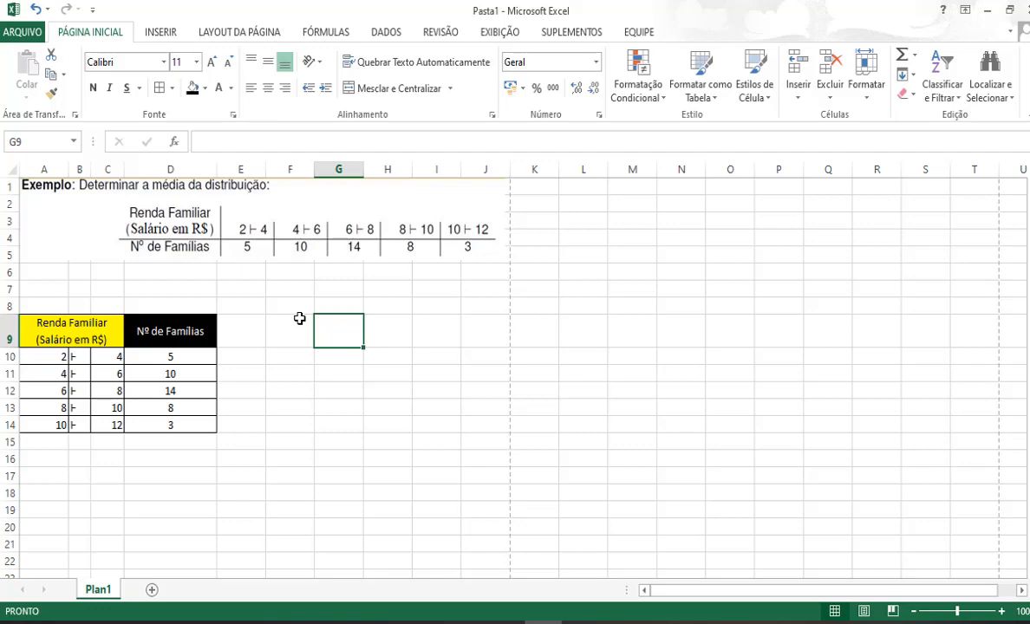
Switch to the PDF in Adobe Acrobat Reader, examine the worked example's class midpoints and mean calculation, and return to Excel.
click(468, 622)
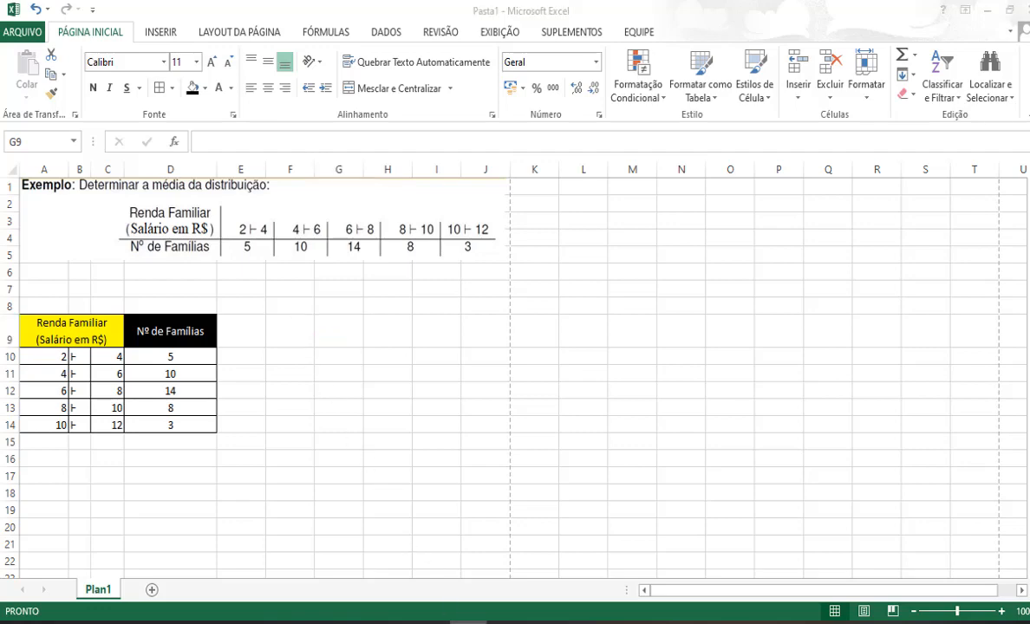
scroll(446, 451, down, 3)
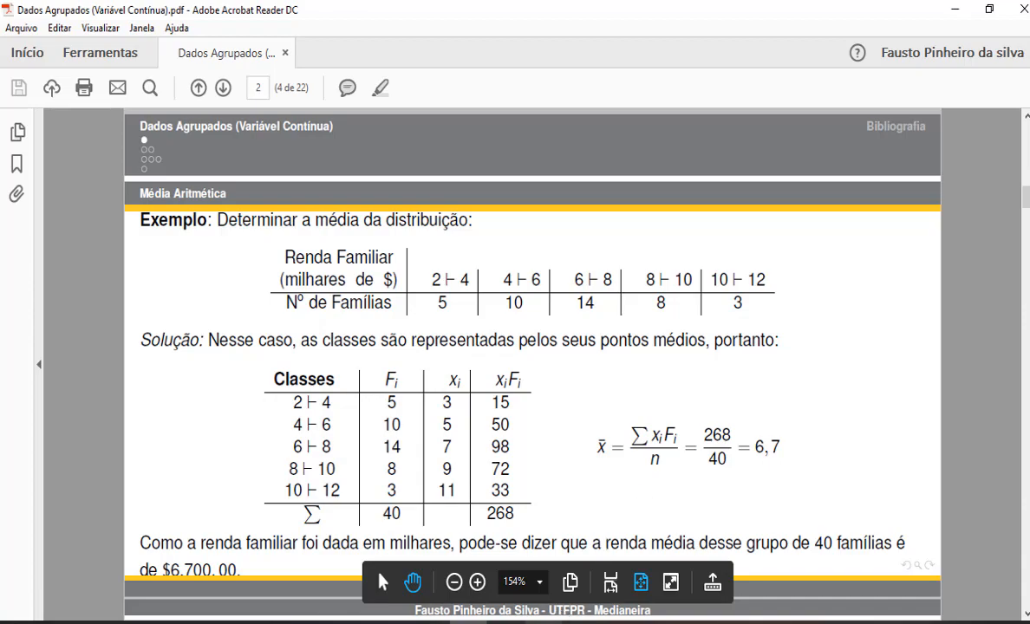
click(543, 623)
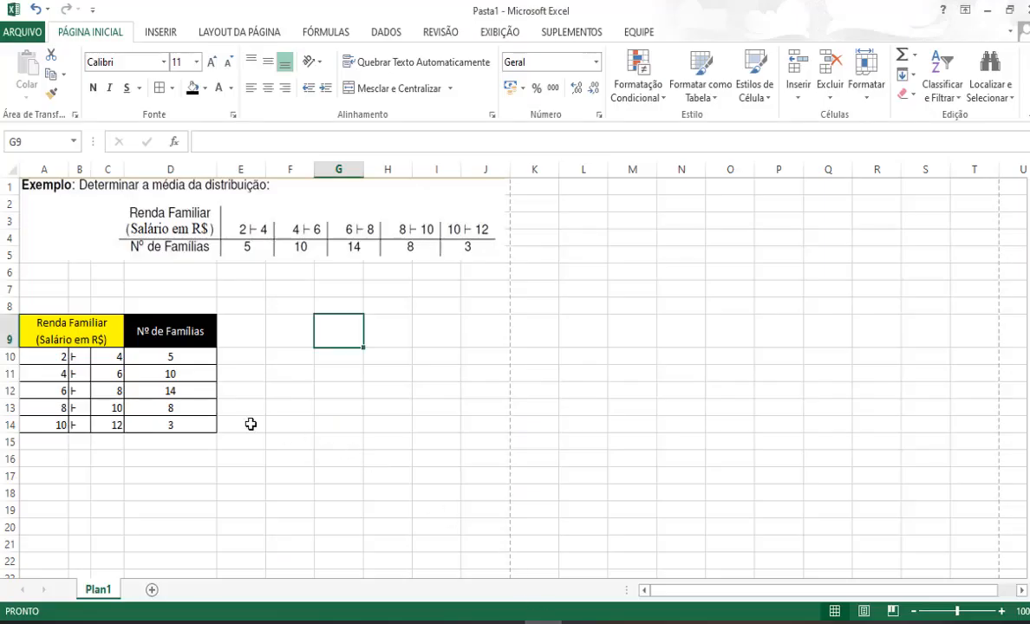
Calculate the midpoint of the first class in E10 with the formula =(A10+C10)/2.
click(235, 359)
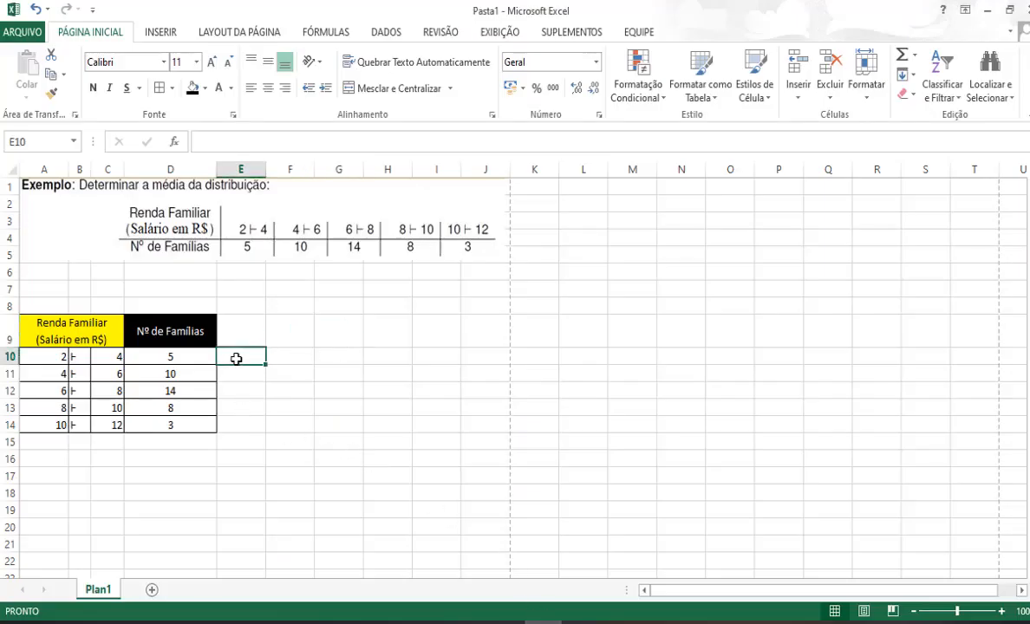
text(=)
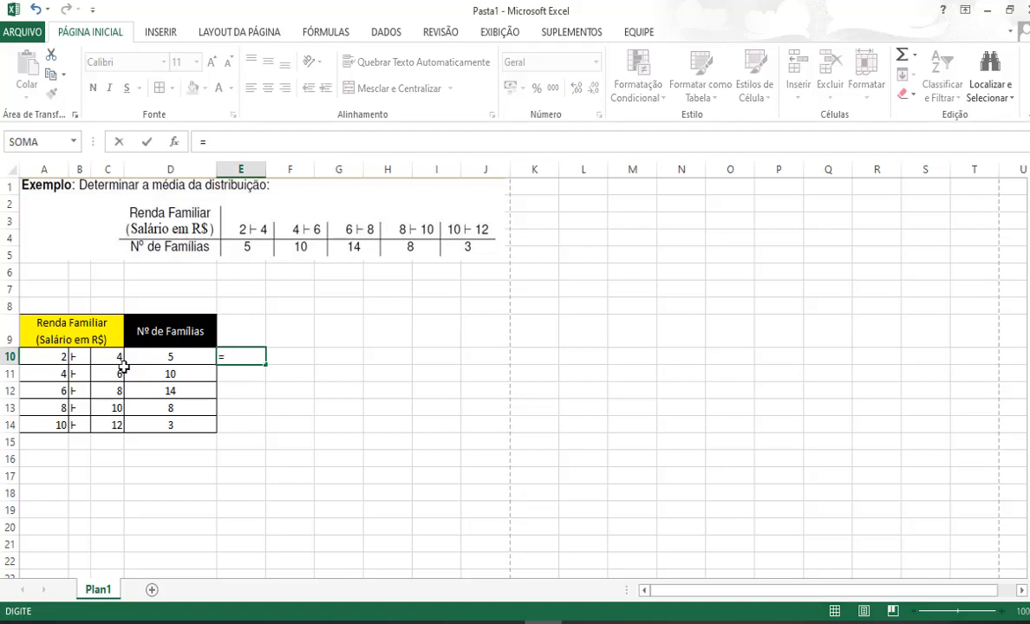
click(52, 357)
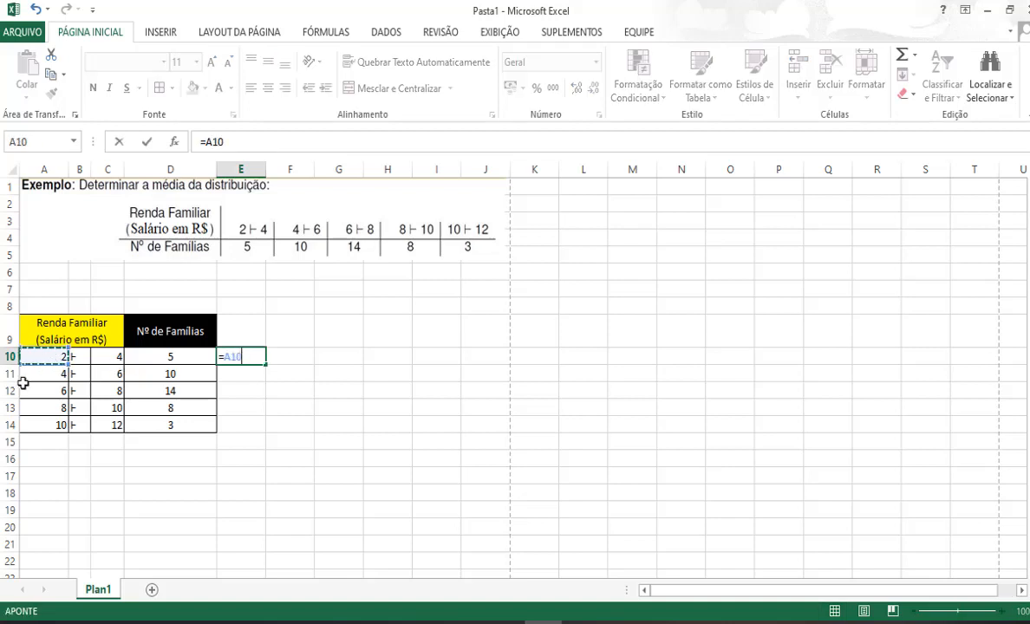
text(+)
click(116, 358)
text())
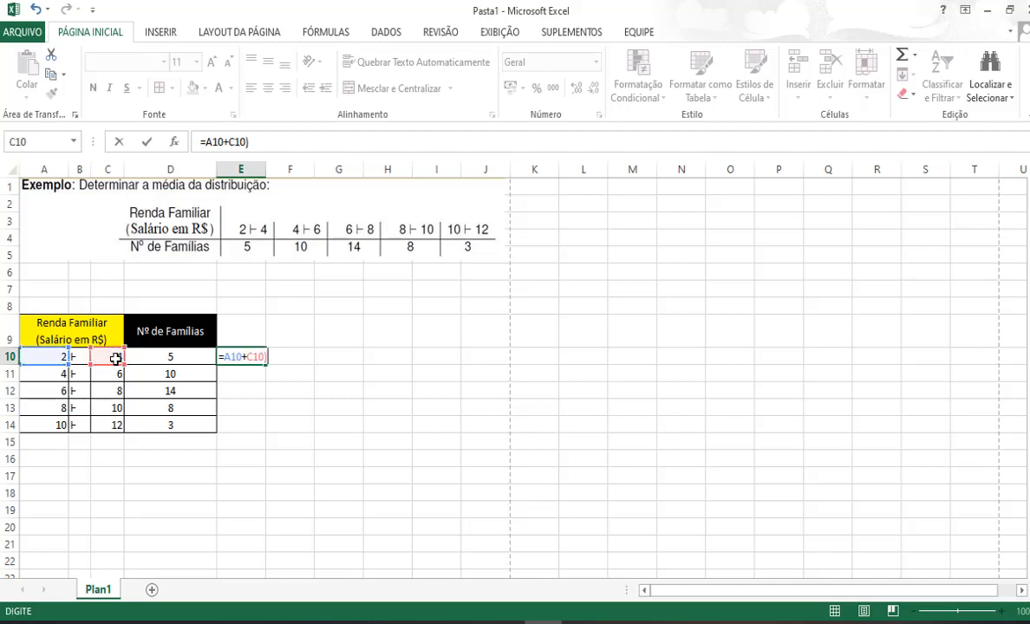
click(207, 141)
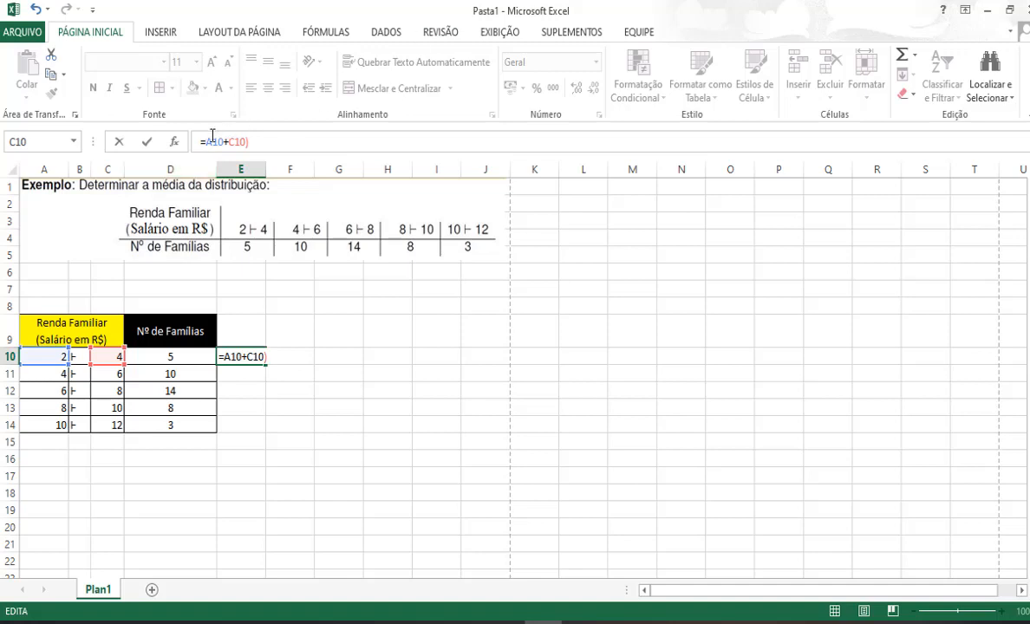
text(()
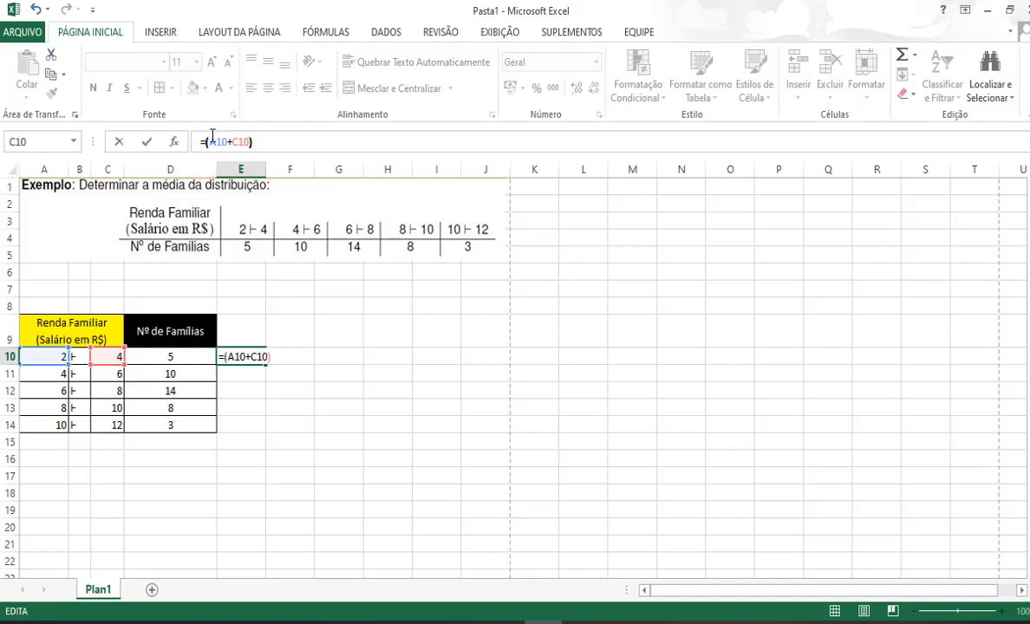
click(293, 147)
drag(256, 141, 194, 135)
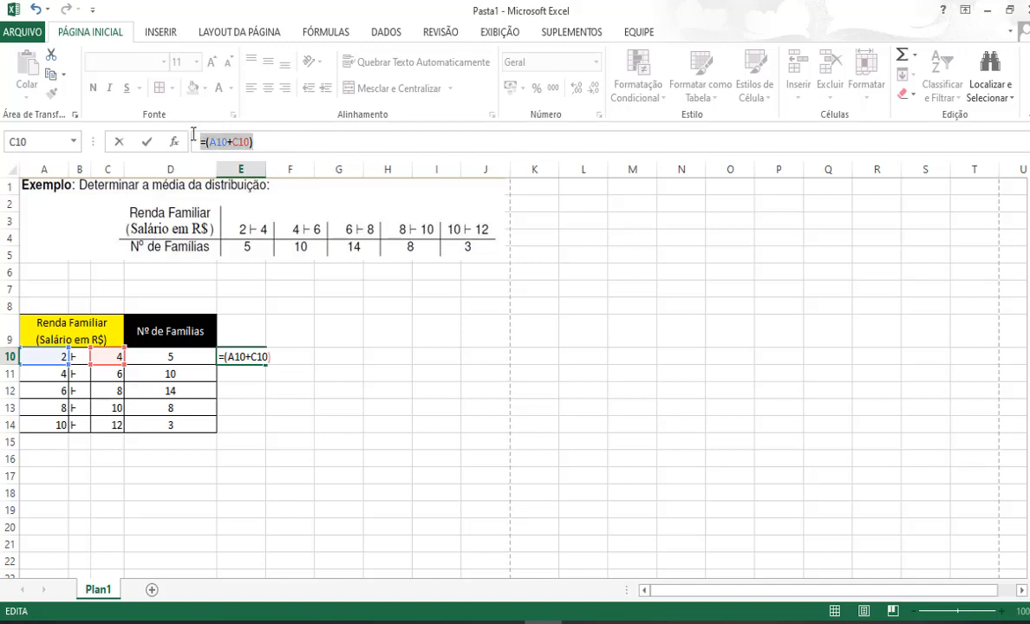
click(267, 144)
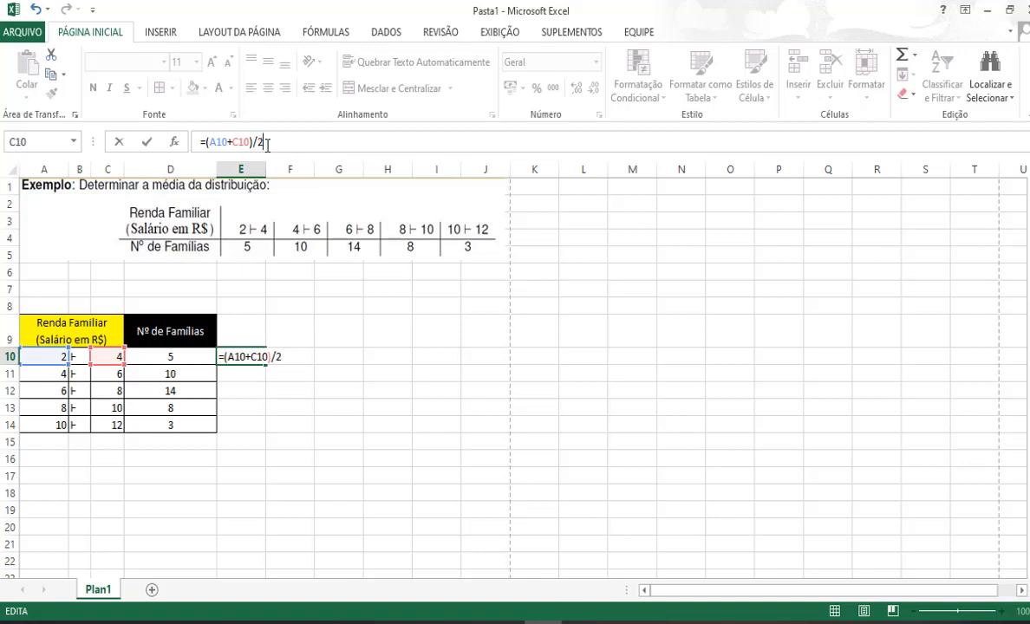
key(Return)
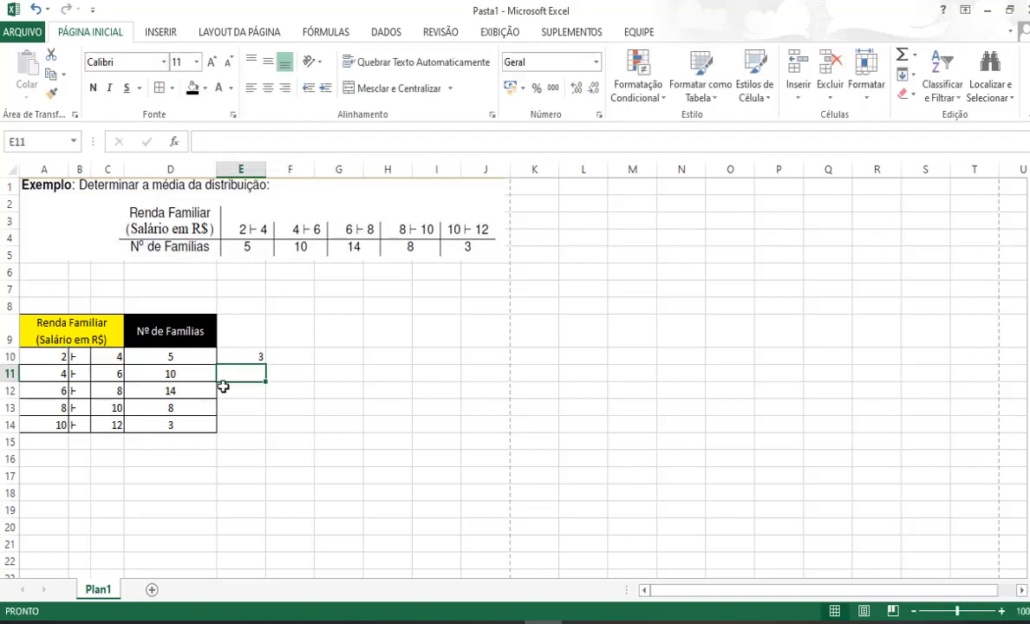
Copy the midpoint formula from E10 down to E14 for the remaining classes.
click(252, 355)
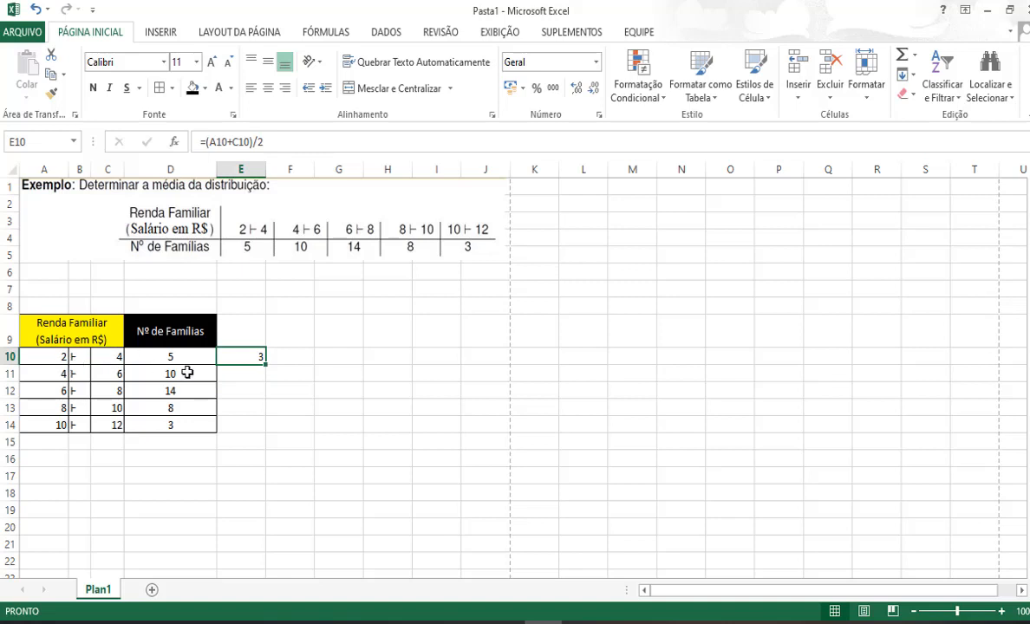
drag(266, 368, 266, 434)
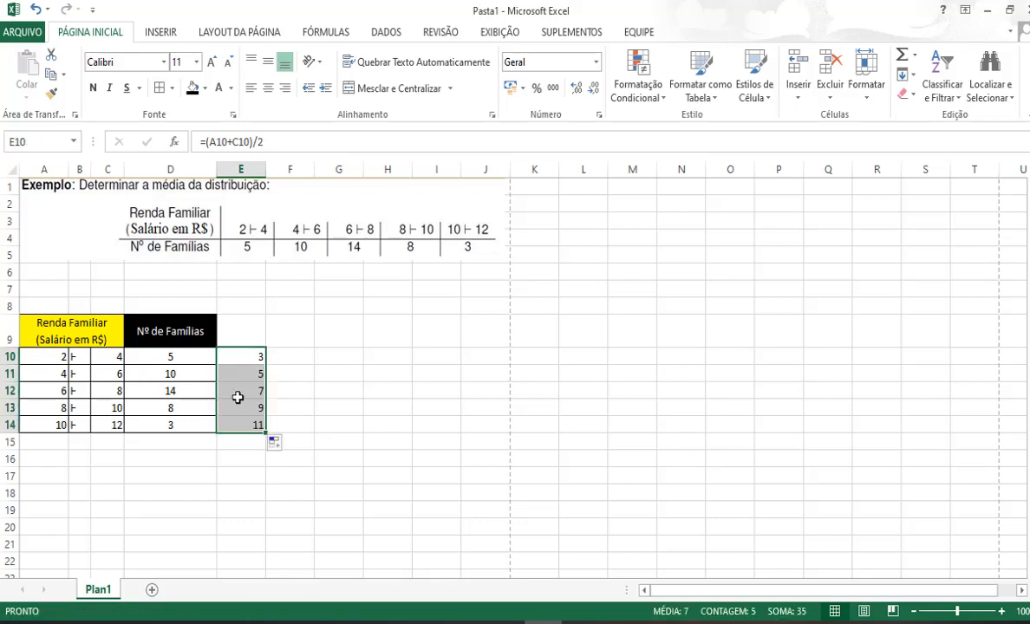
click(196, 442)
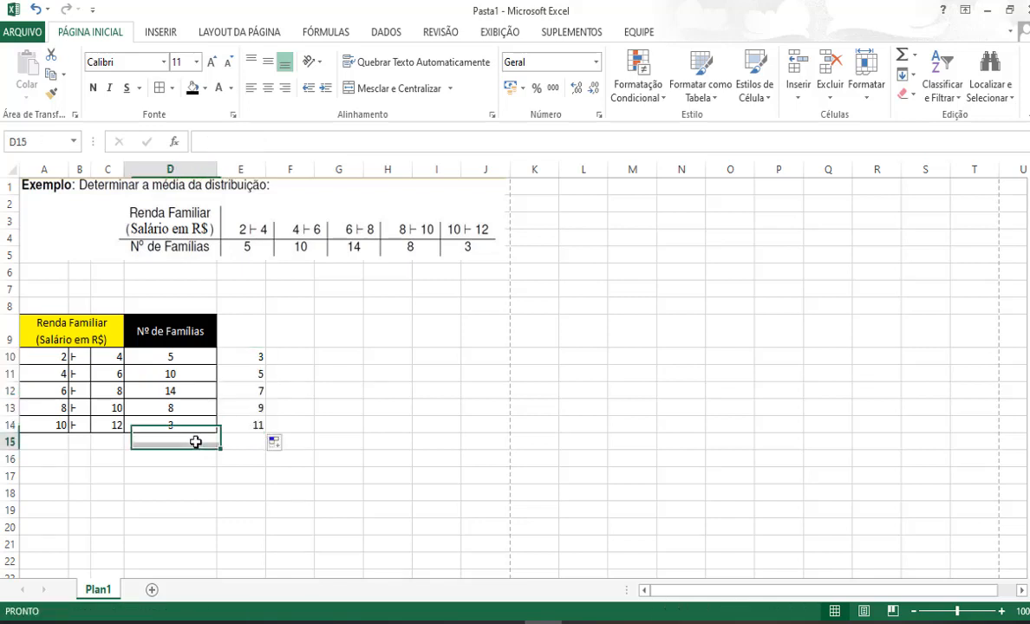
Enter the label "Total =" in C15 below the class limits.
click(99, 443)
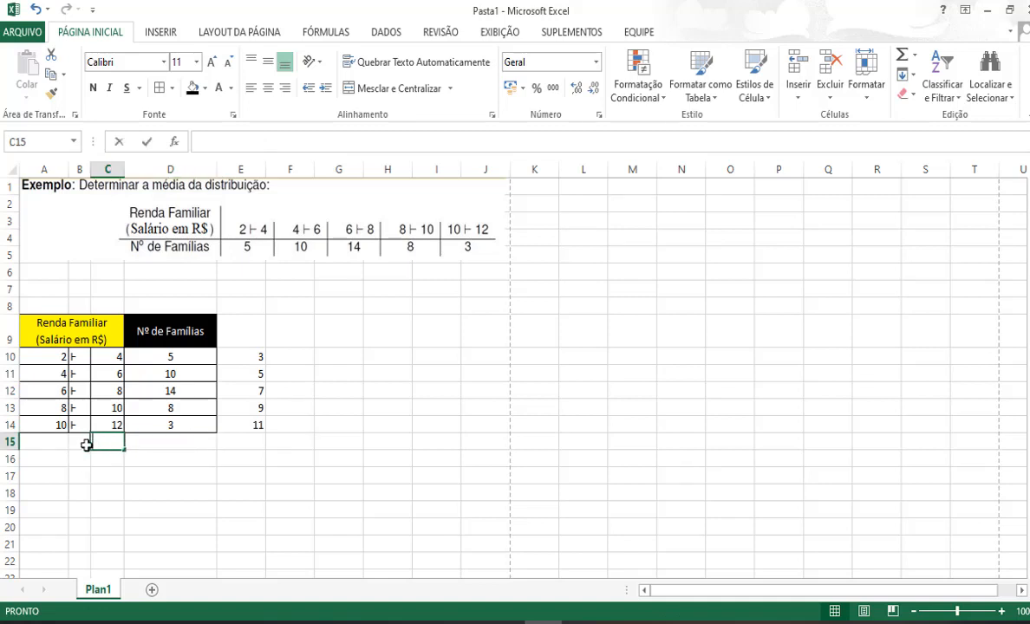
text(Total)
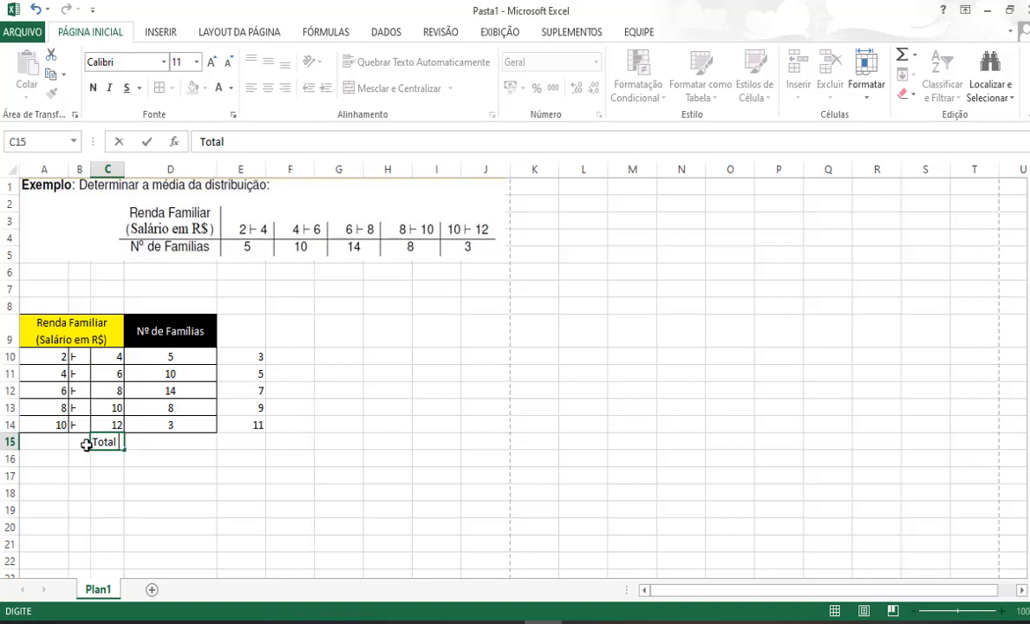
text( =)
click(218, 456)
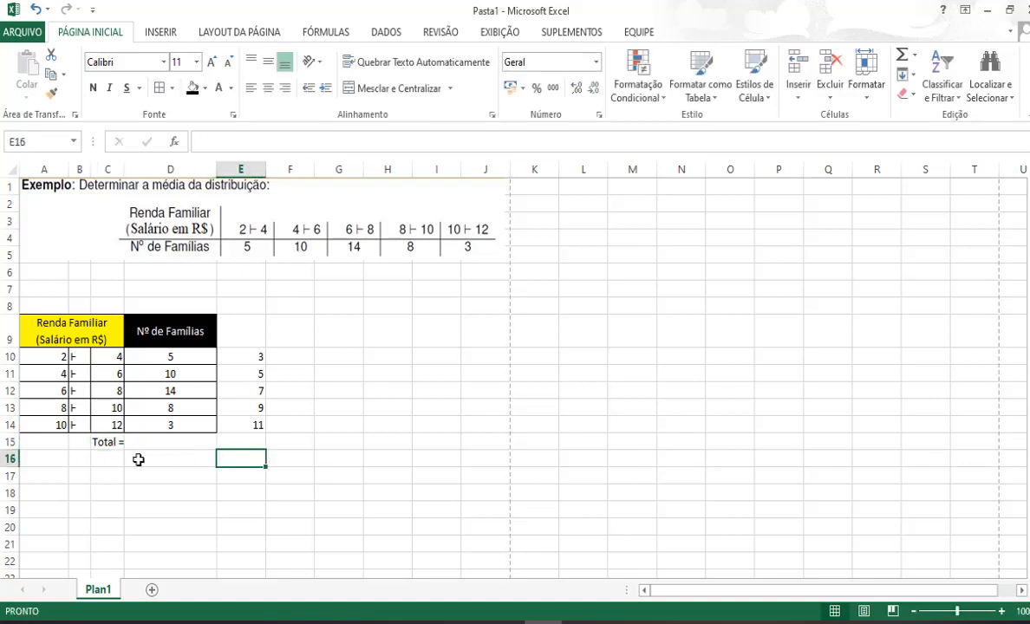
Total the number of families in D15 with the function =SOMA(D10:D14) and centre the cell's content.
click(149, 443)
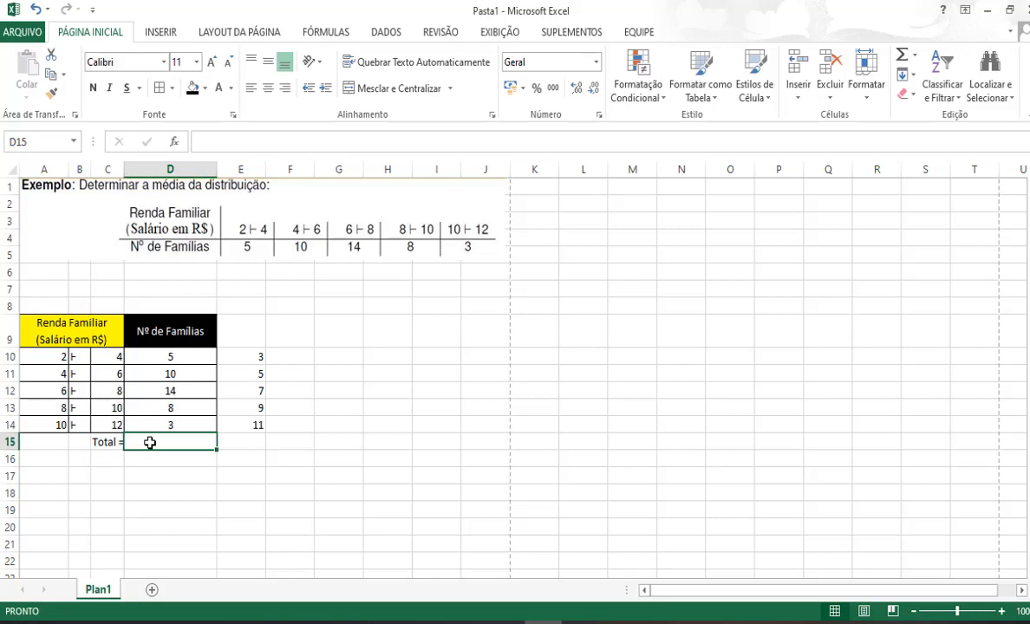
text(=)
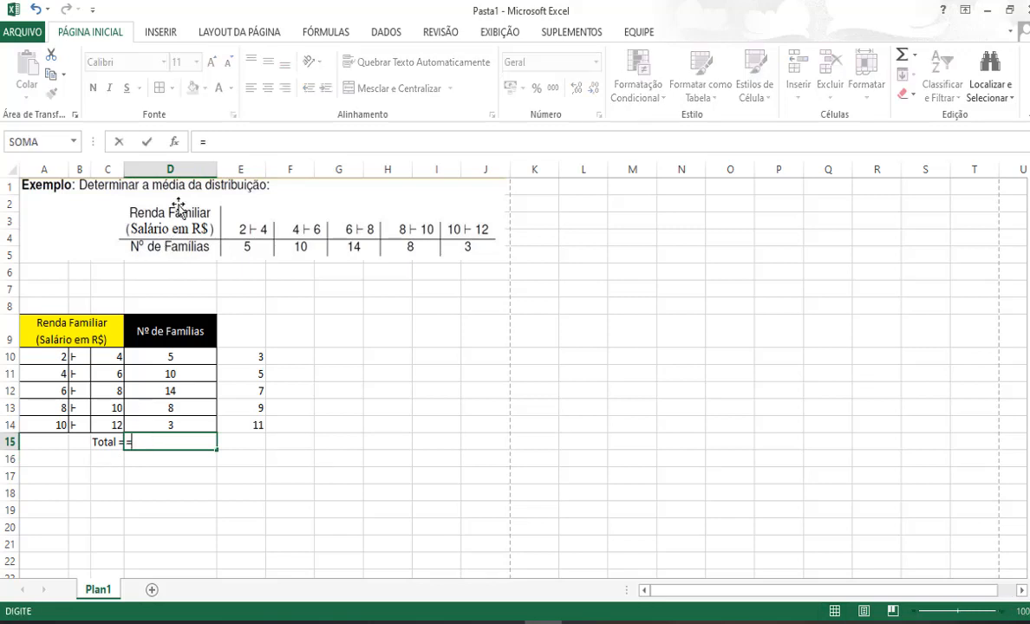
click(172, 145)
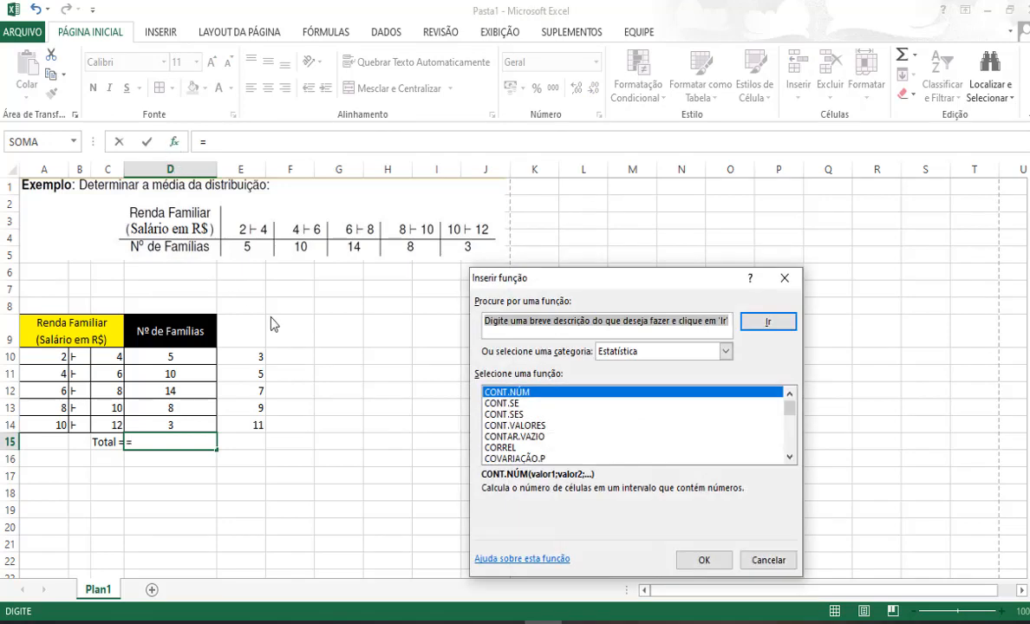
click(726, 350)
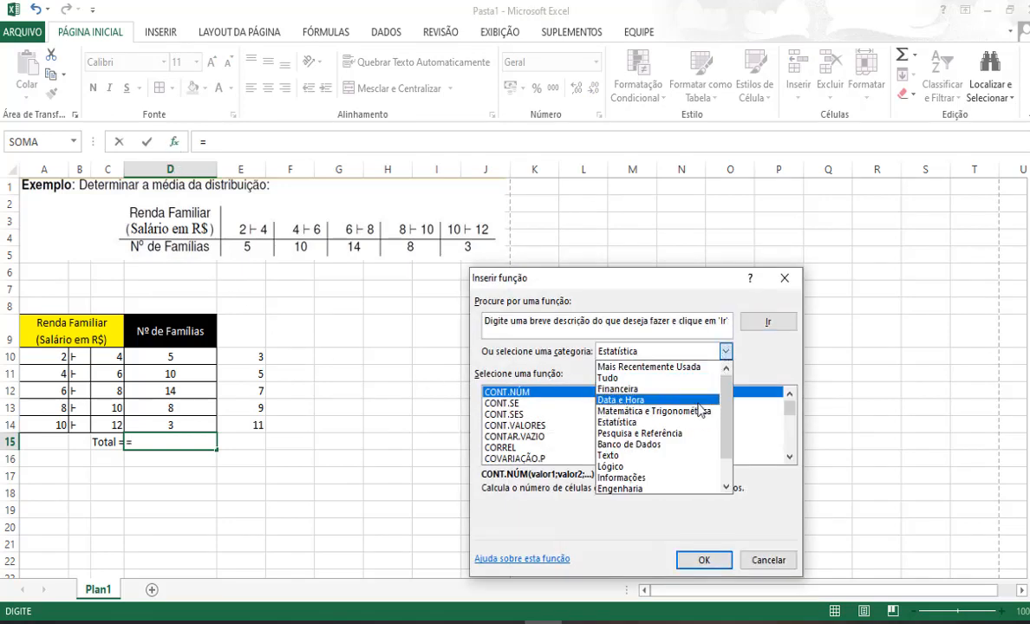
click(696, 414)
scroll(622, 425, down, 12)
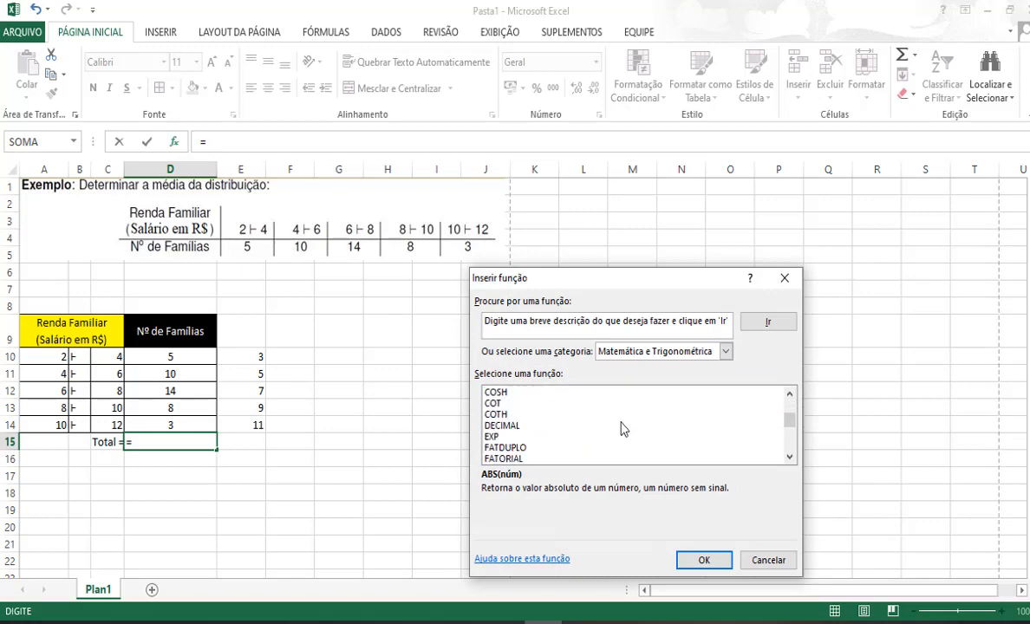
scroll(611, 430, down, 8)
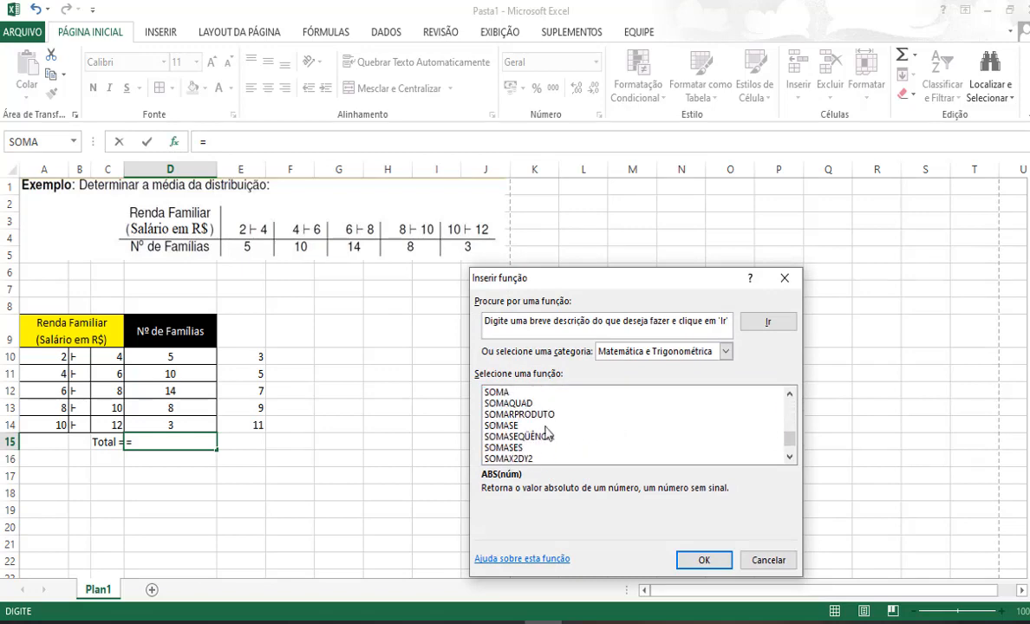
click(495, 391)
click(695, 559)
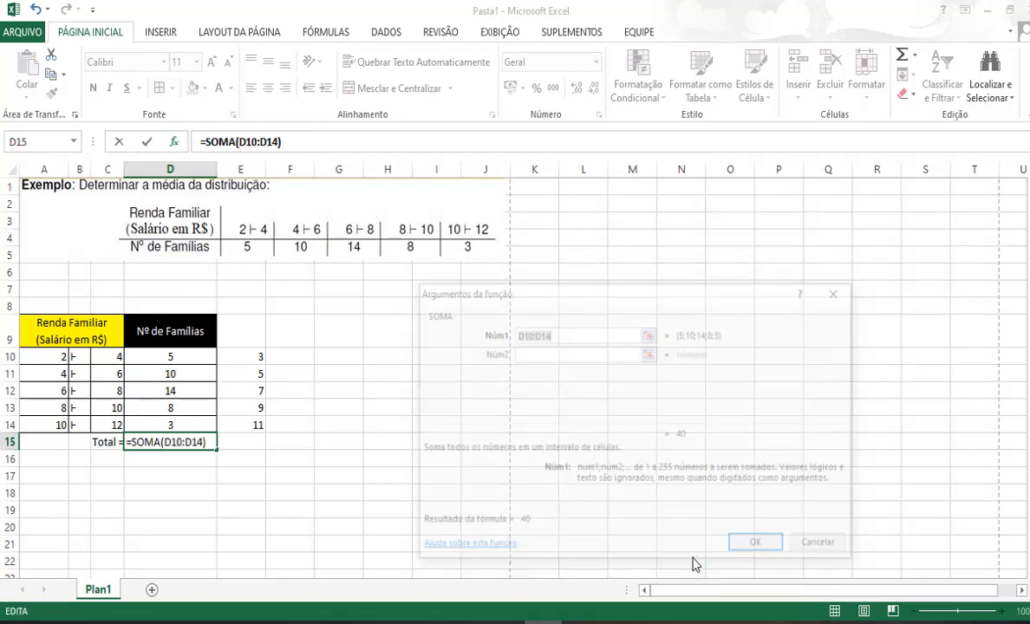
drag(169, 356, 192, 419)
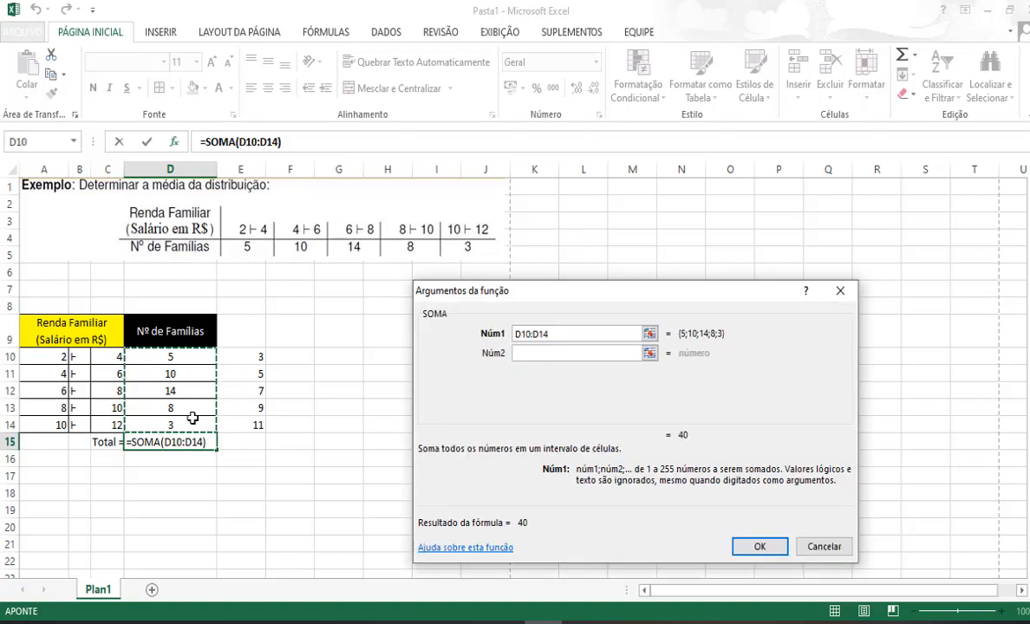
key(Return)
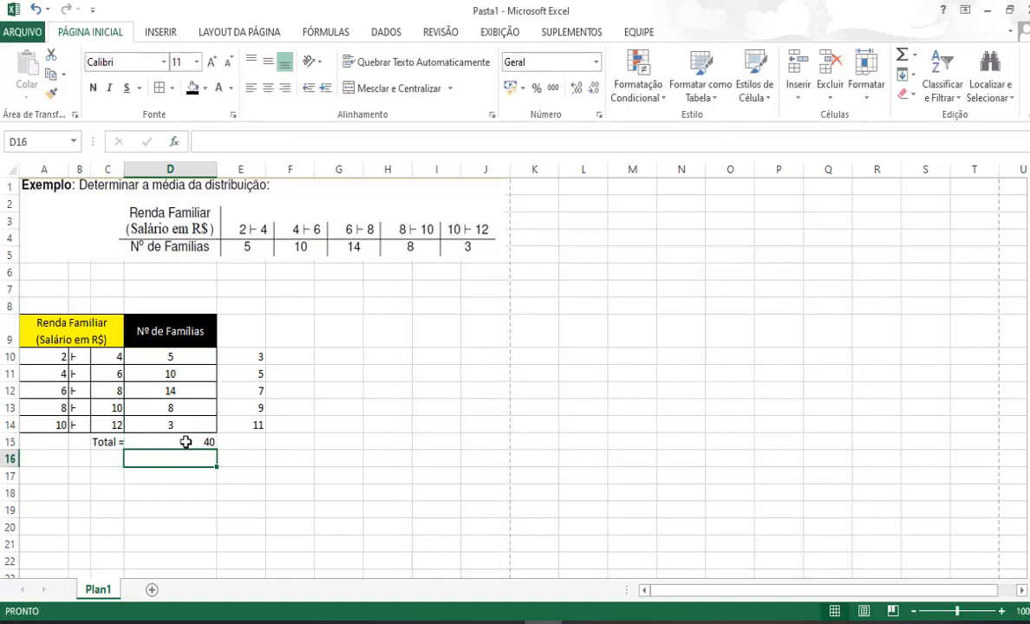
click(267, 88)
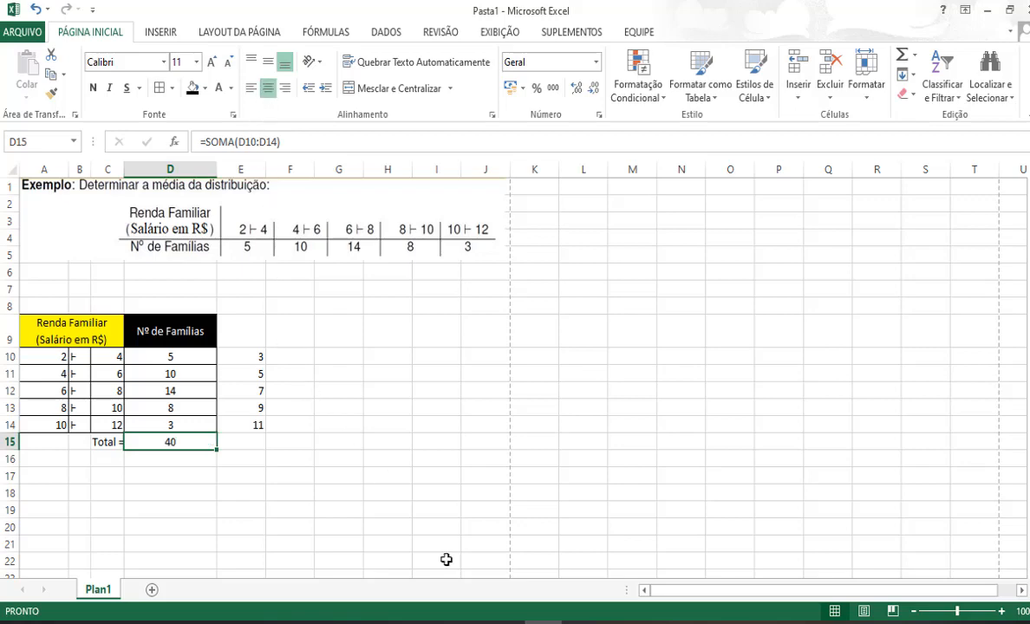
Switch to the PDF in Adobe Acrobat Reader, check the worked example's solution table, and return to Excel.
click(469, 622)
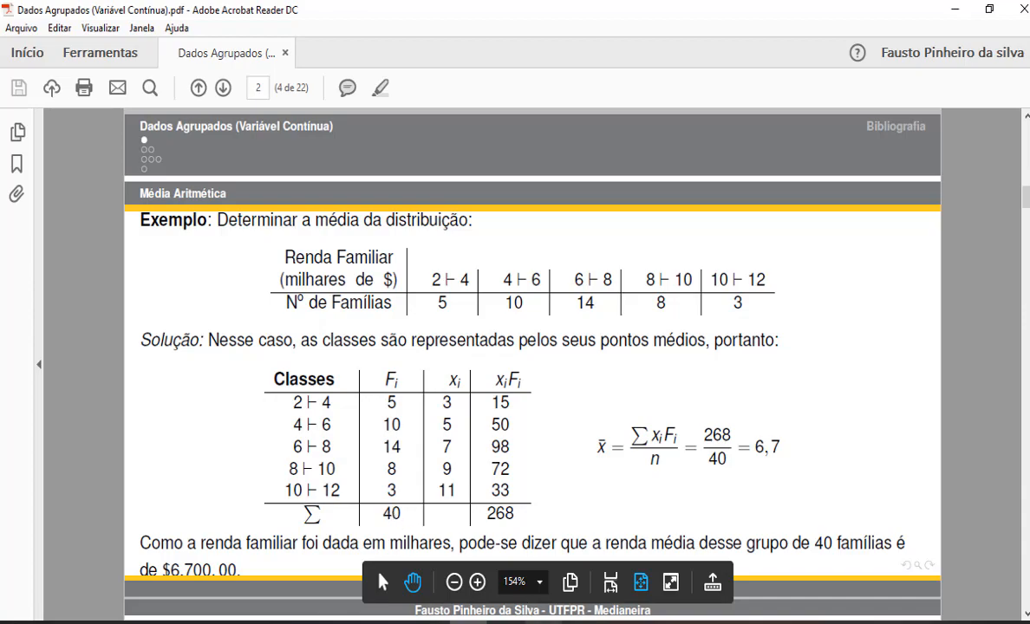
click(542, 622)
click(245, 446)
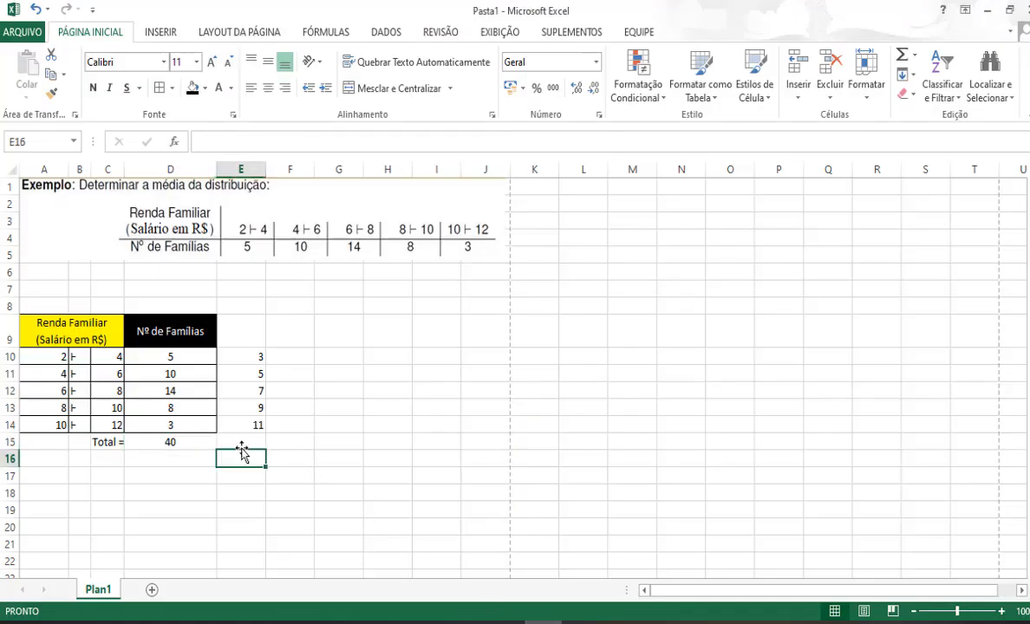
text(=)
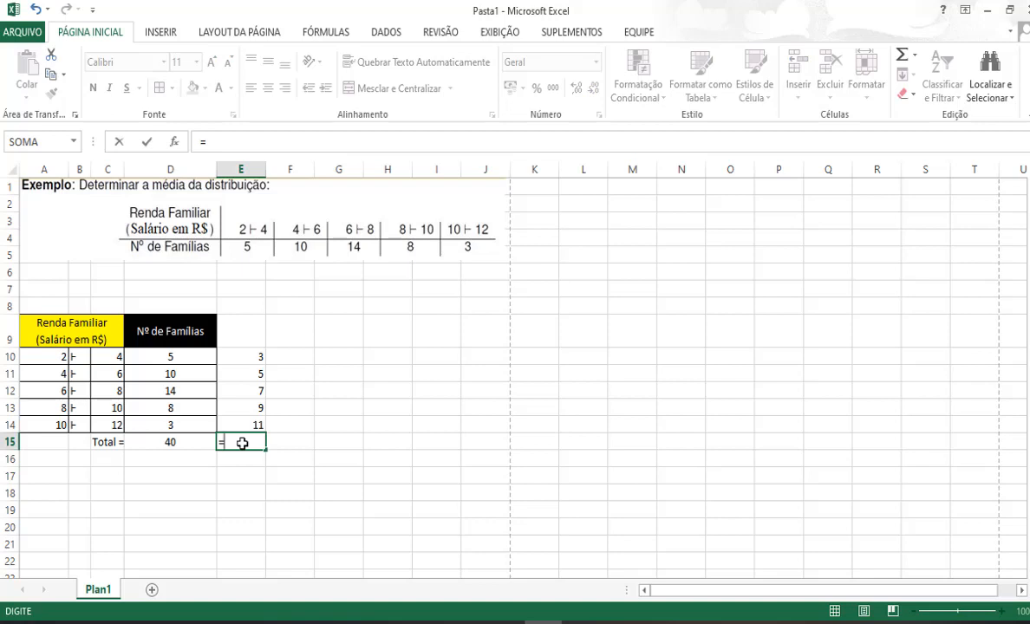
key(BackSpace)
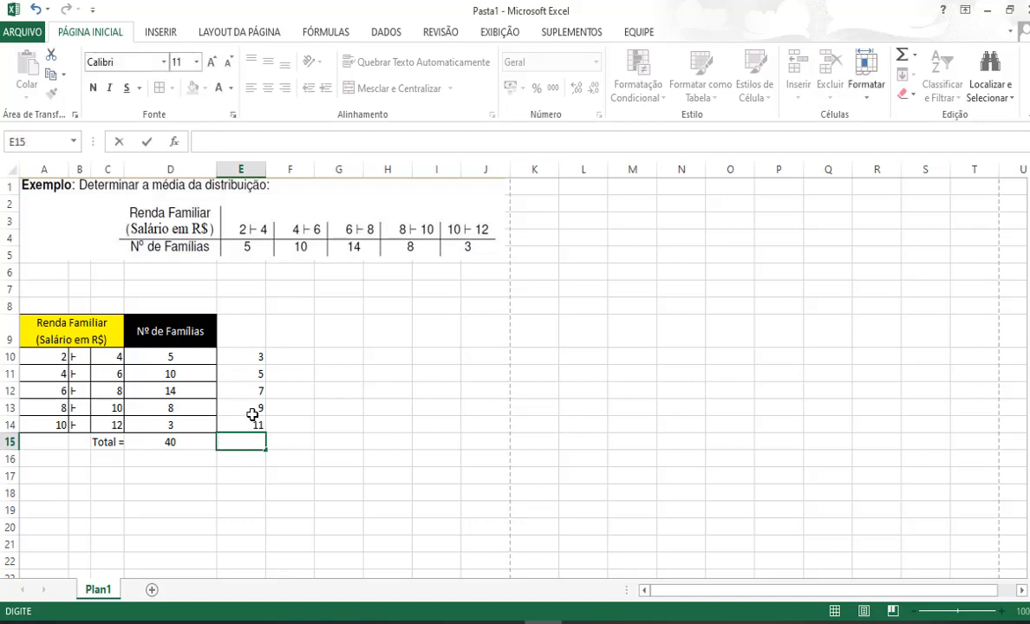
Multiply the first class midpoint by its frequency in F10 with =E10*D10 and copy the formula down to F14.
click(274, 354)
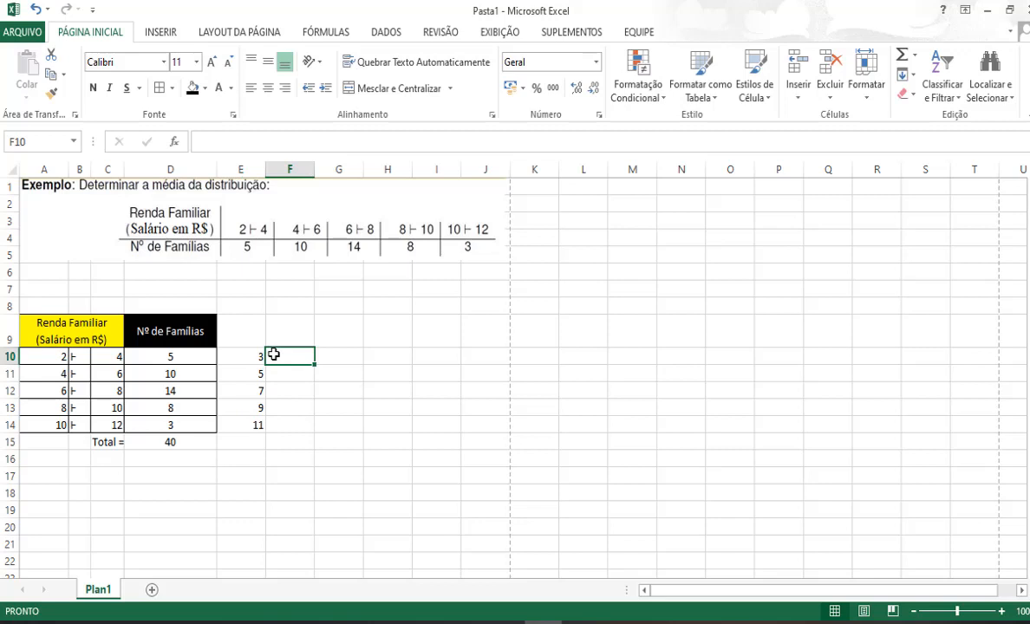
text(=)
click(239, 354)
text(*)
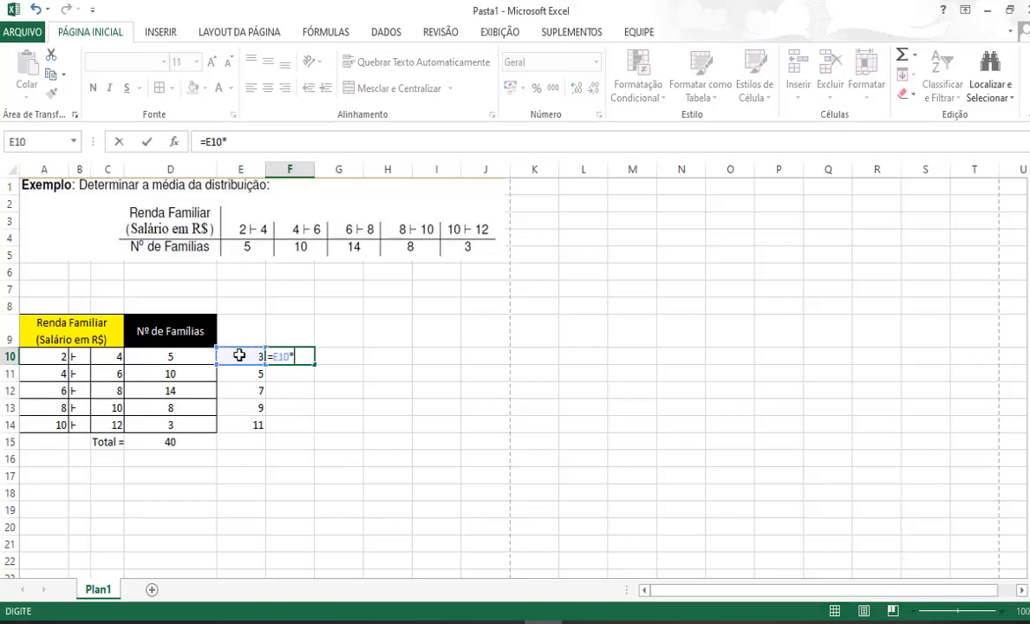
click(190, 354)
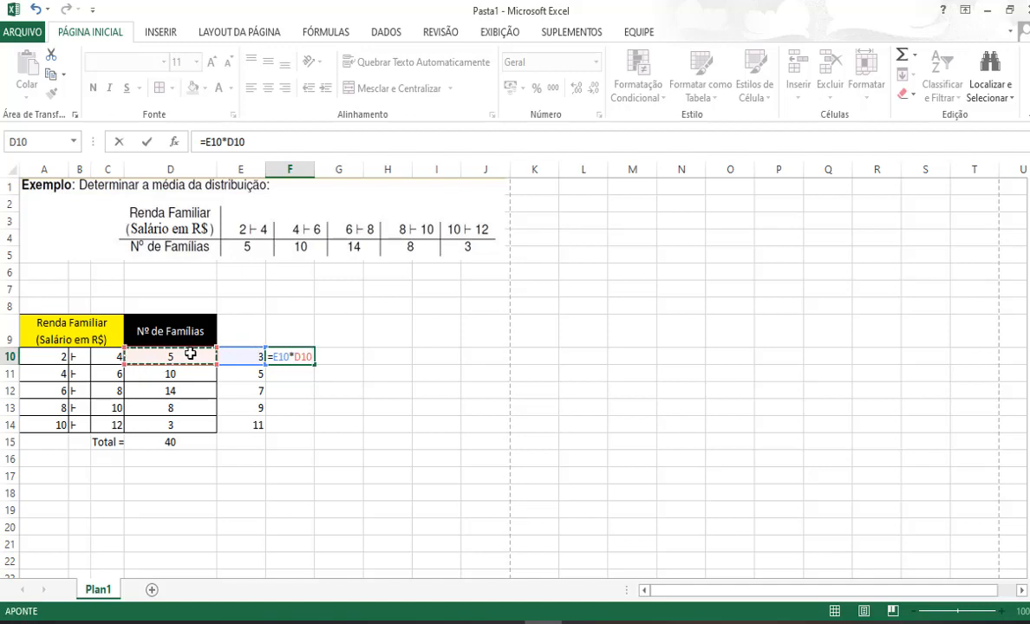
key(Return)
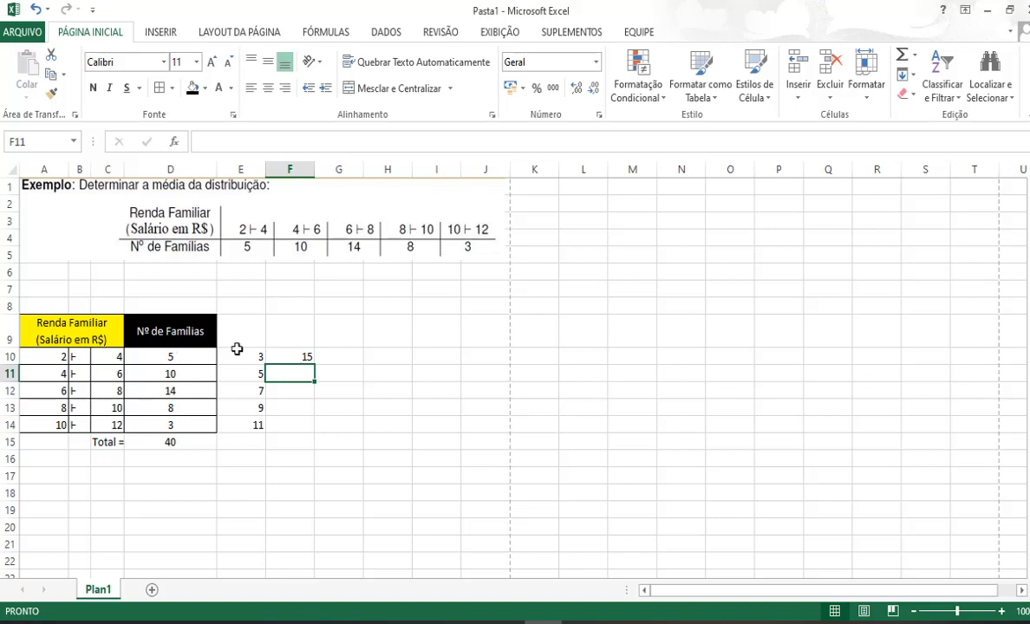
click(300, 357)
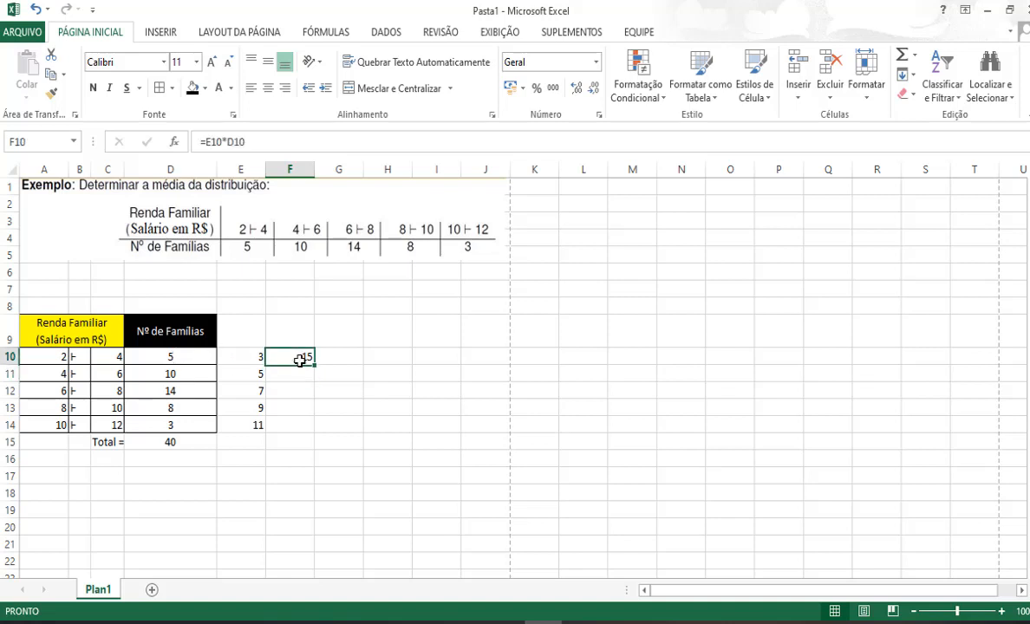
drag(314, 366, 313, 433)
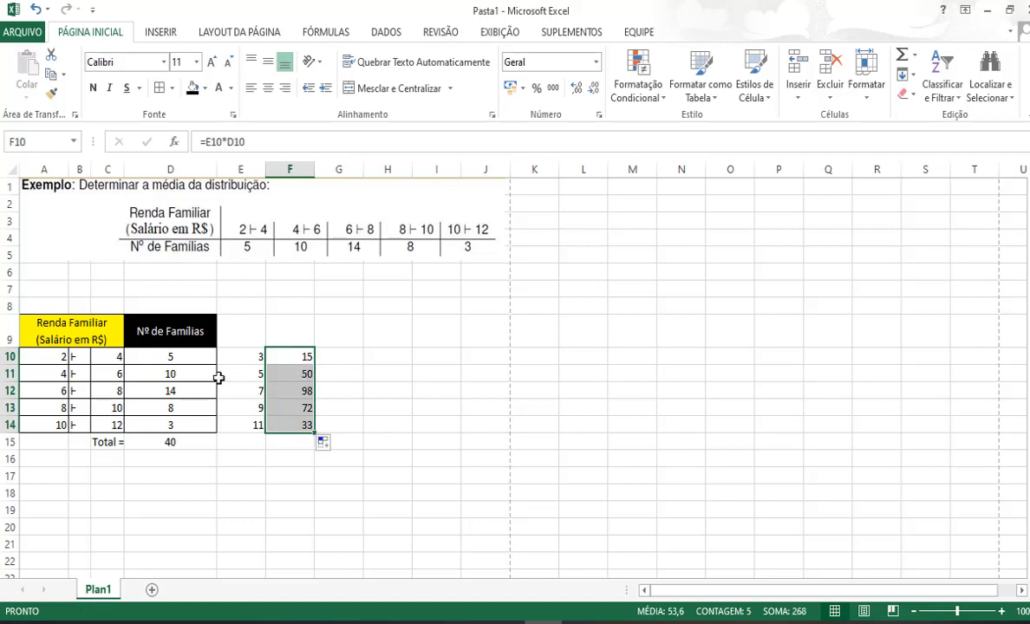
Total the midpoint-frequency products in F15 with the function =SOMA(F10:F14).
click(273, 447)
text(=)
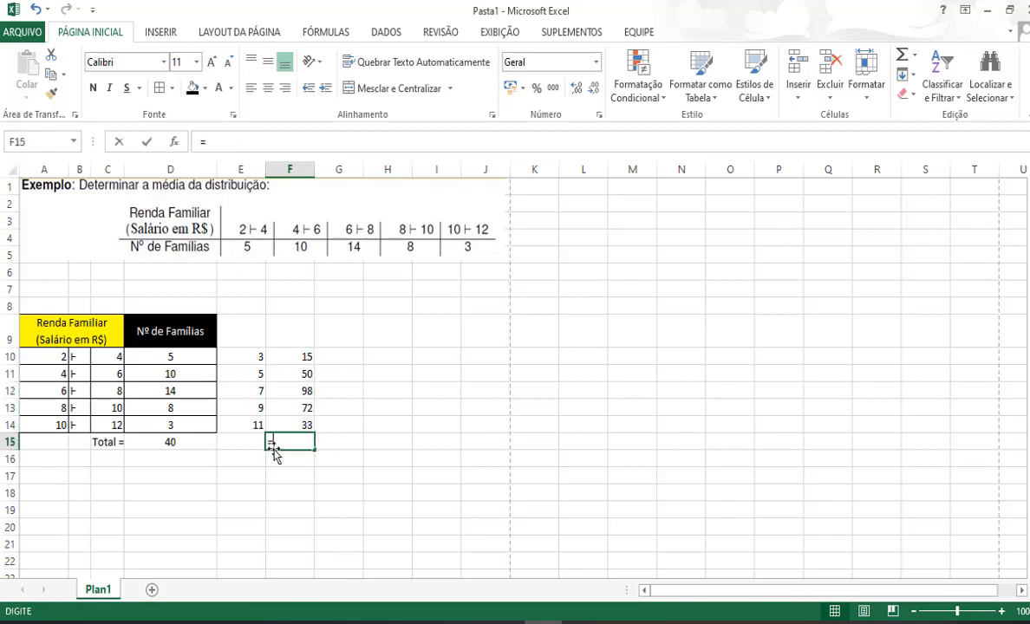
click(174, 141)
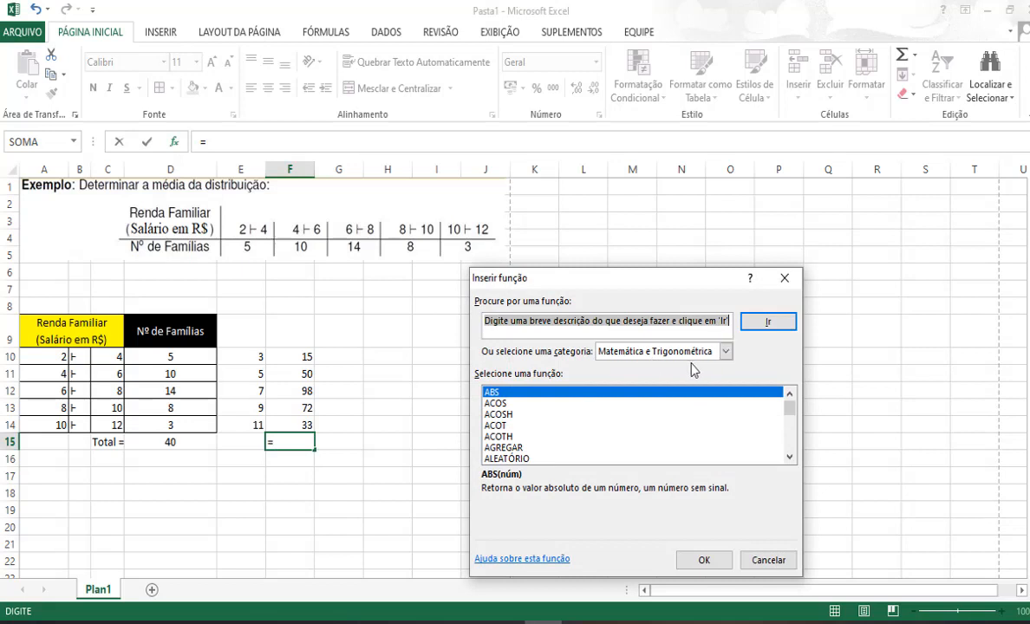
scroll(621, 428, down, 9)
scroll(598, 423, down, 14)
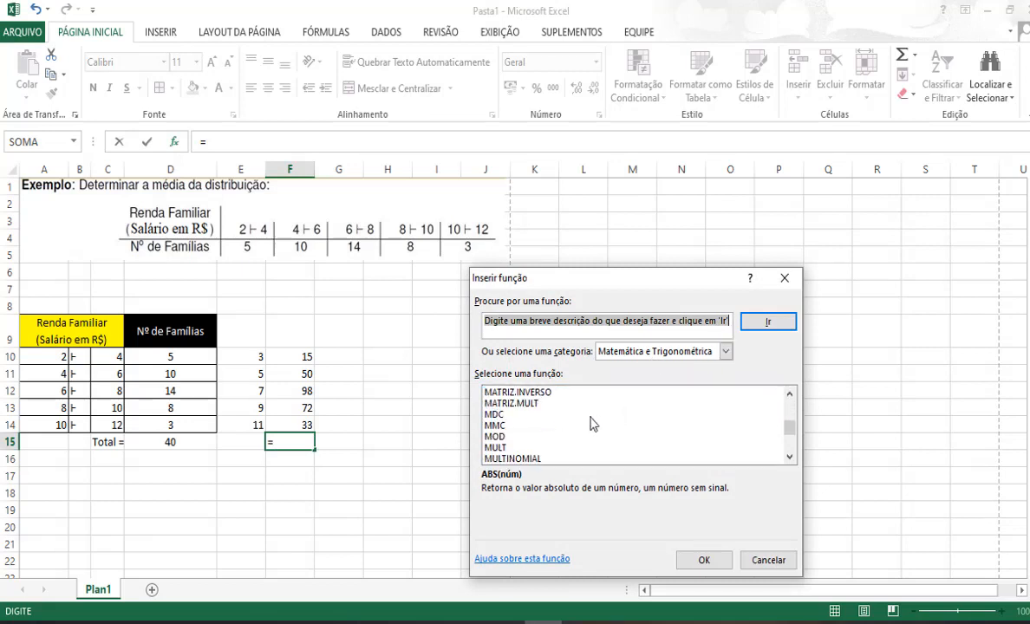
scroll(491, 381, up, 1)
click(493, 391)
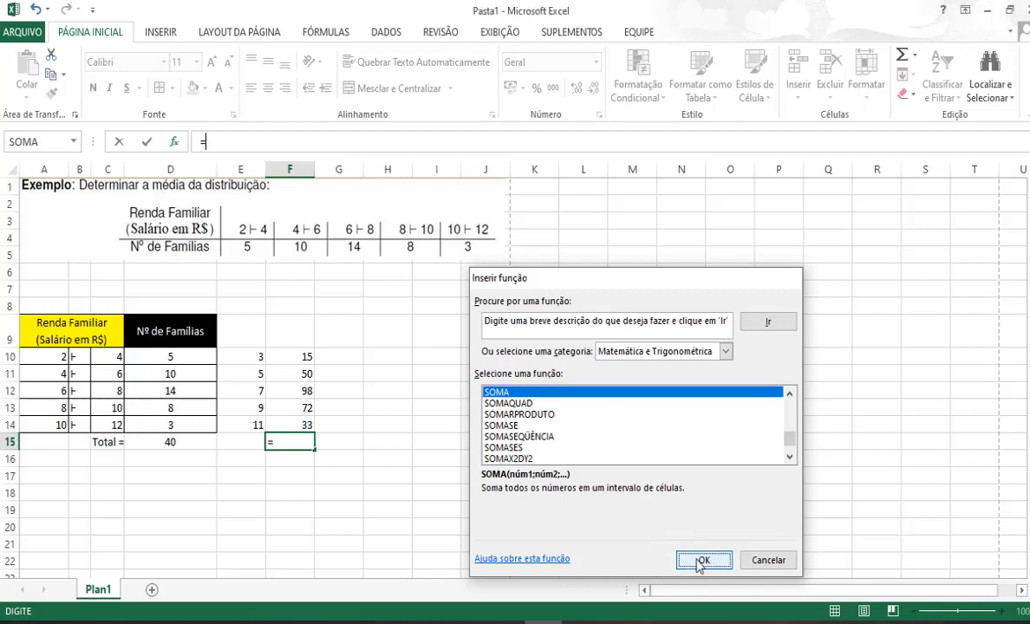
click(699, 558)
drag(287, 362, 290, 424)
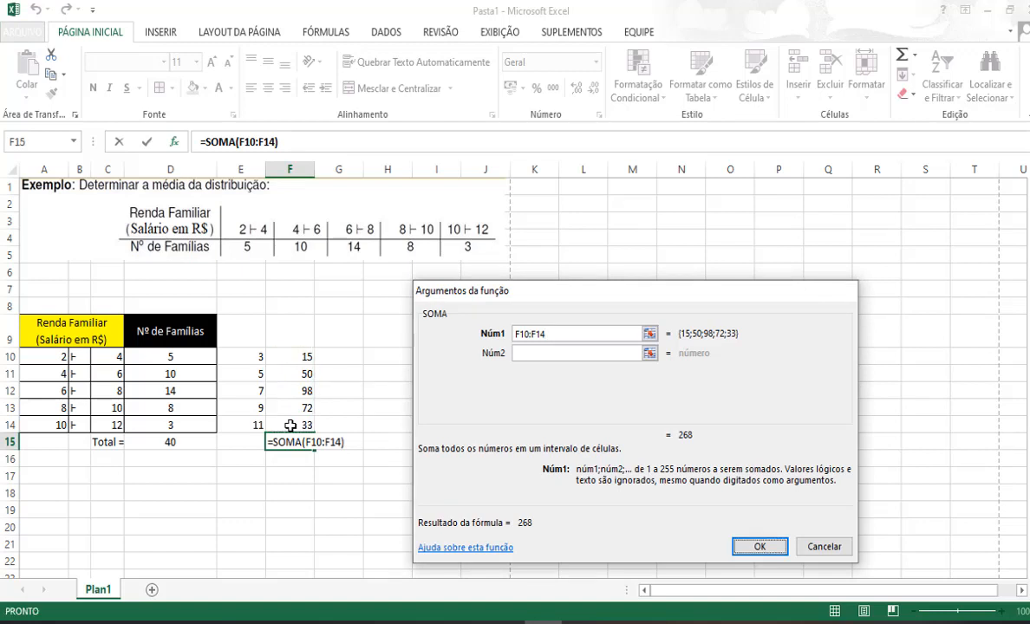
key(Return)
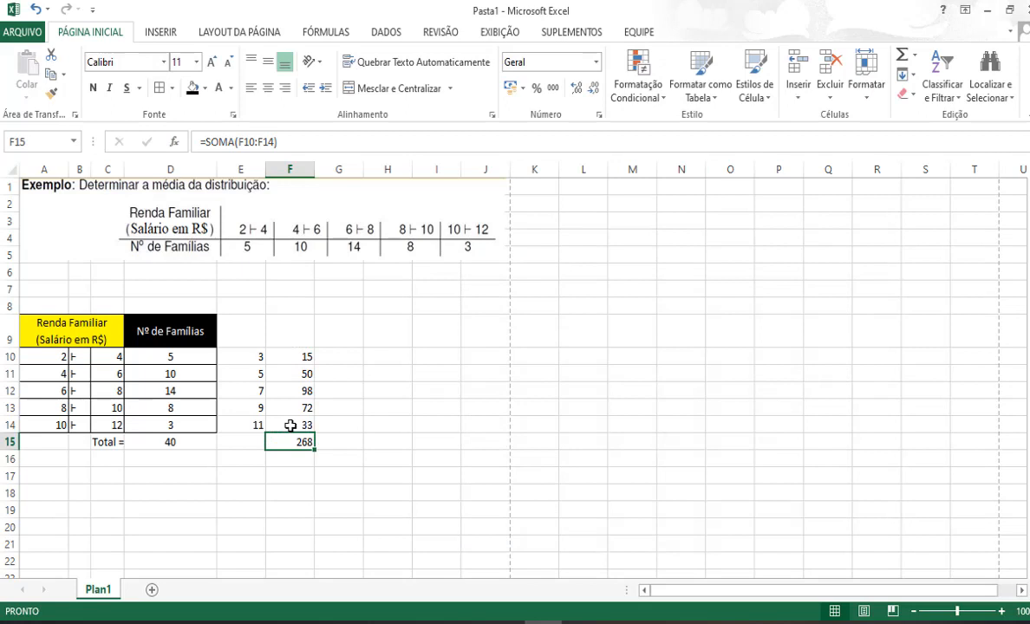
Enter the label "Média =" in D17 below the table.
click(170, 479)
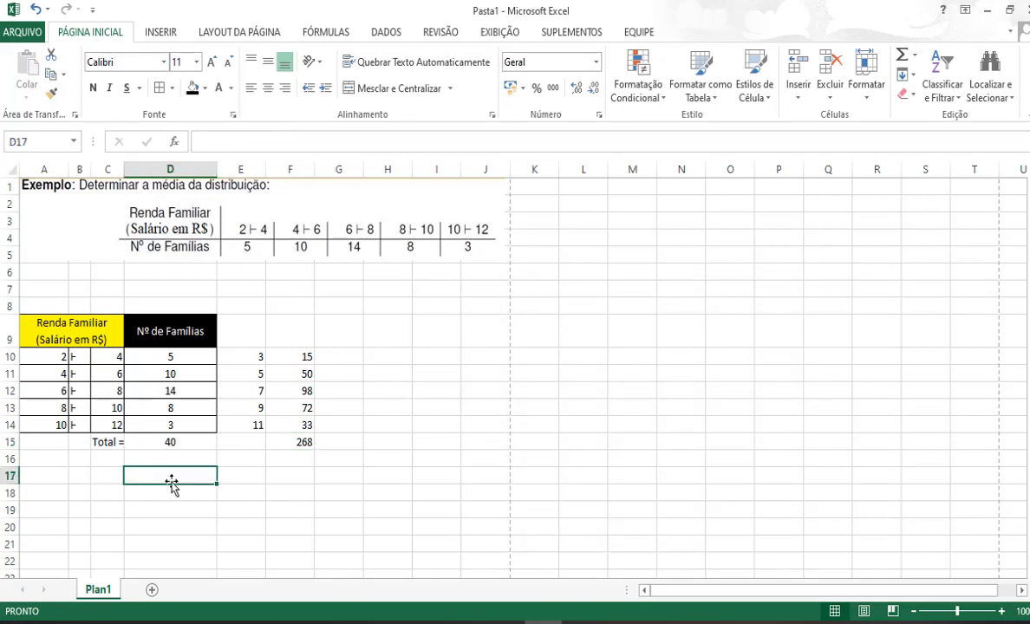
text(M)
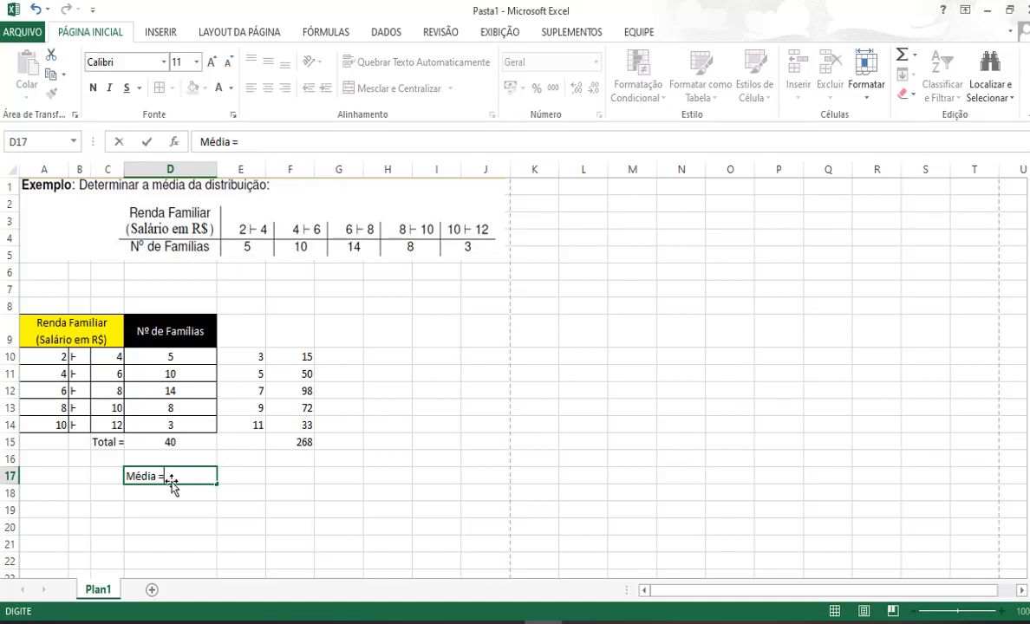
text(édia =)
click(289, 509)
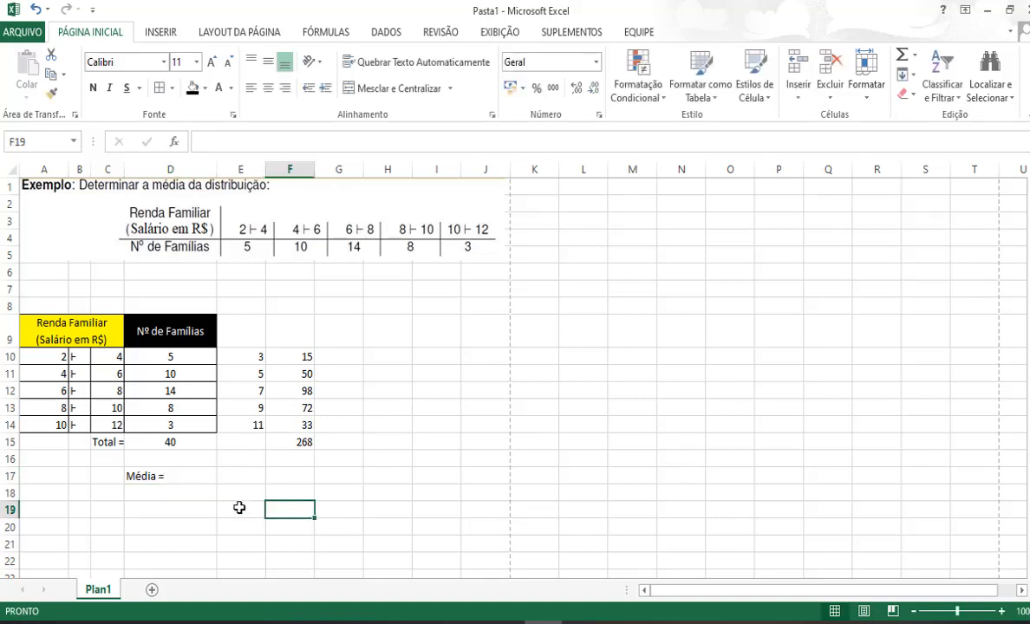
Calculate the mean in E17 with the formula =F15/D15.
click(237, 473)
text(=)
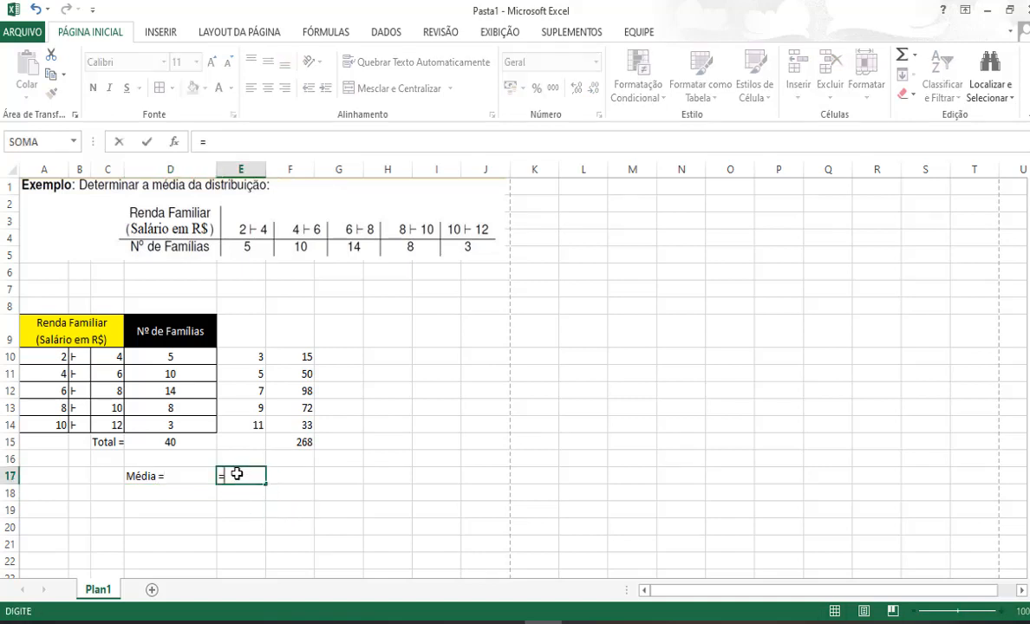
click(296, 440)
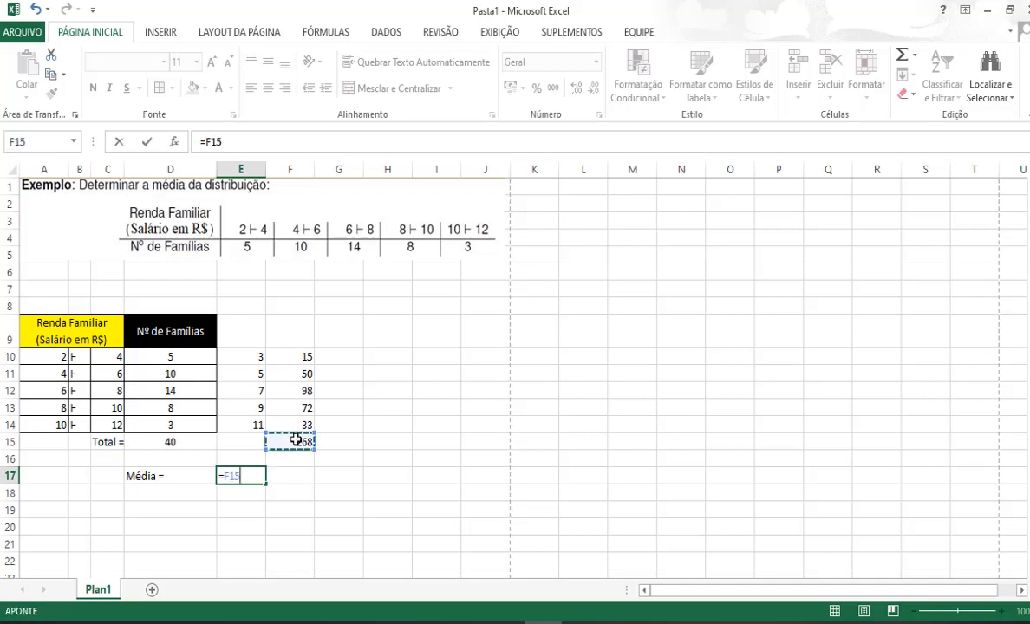
click(265, 146)
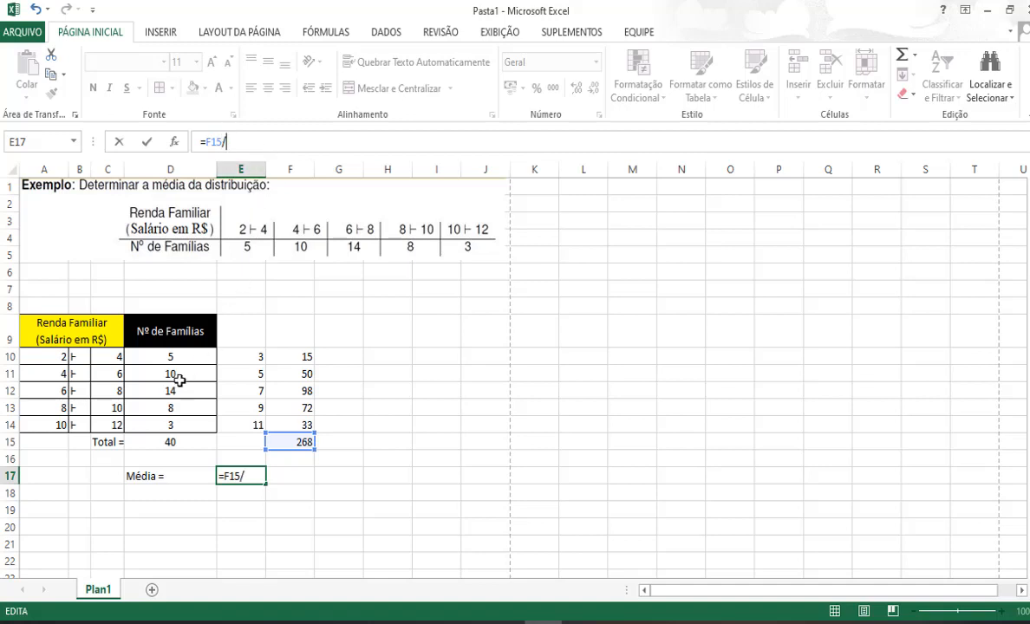
click(163, 443)
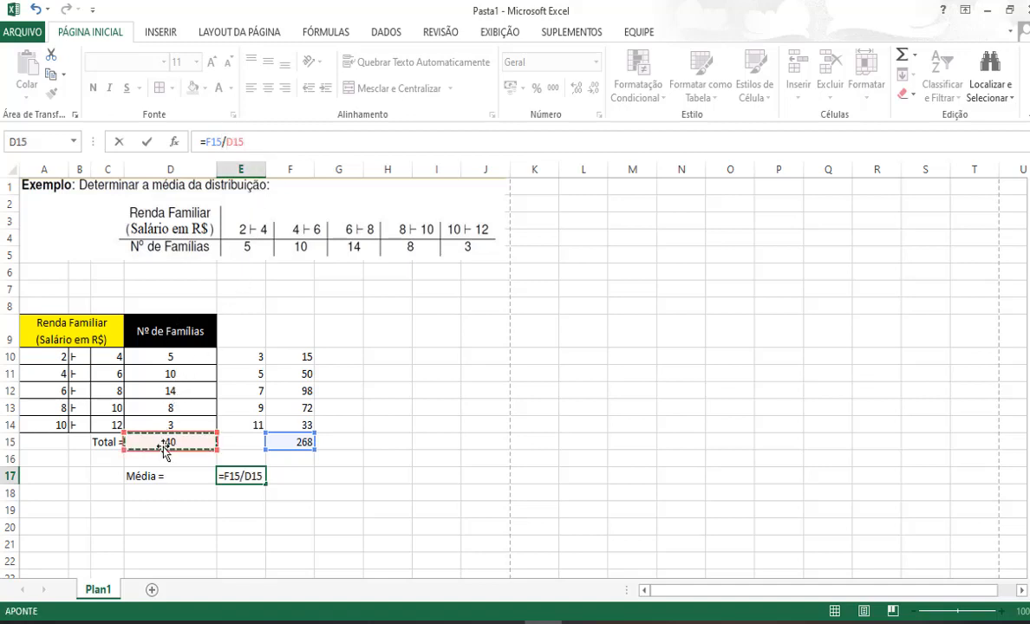
key(Return)
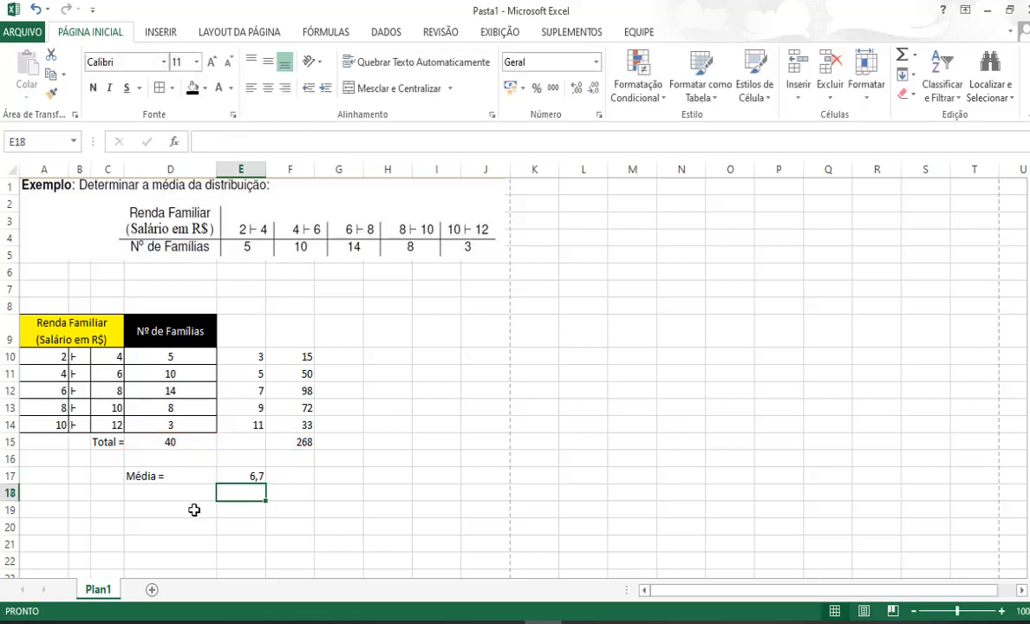
Right-align the "Média =" label in D17 and left-align the mean value in E17.
click(247, 475)
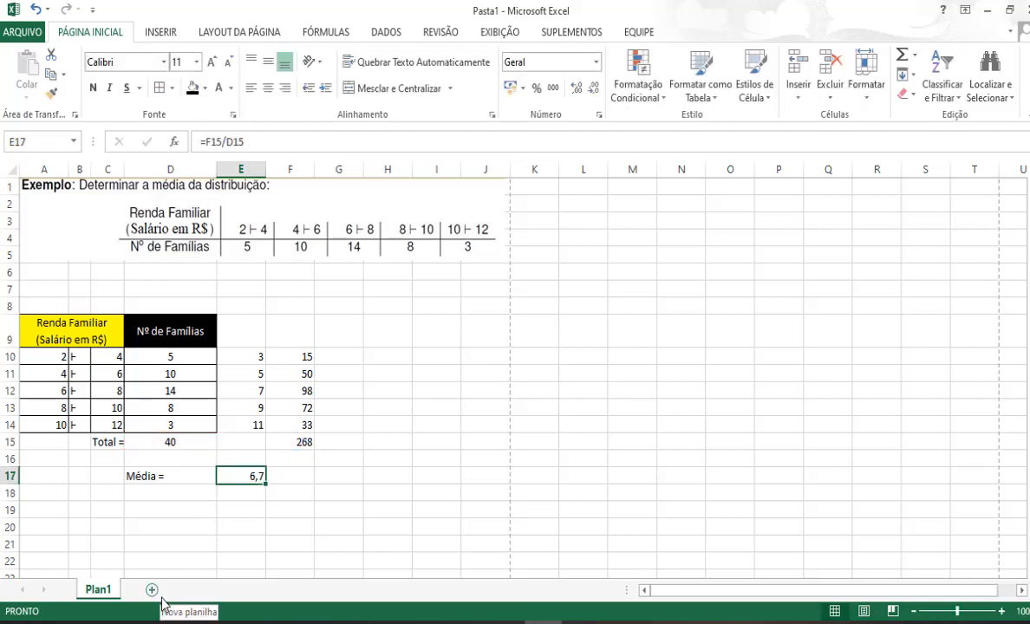
click(142, 477)
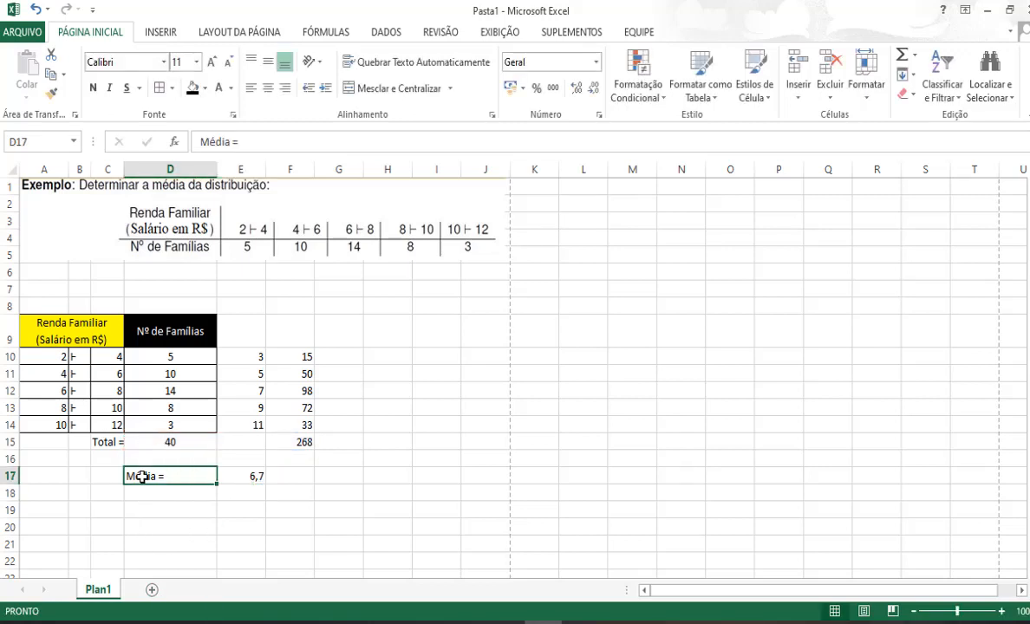
click(253, 476)
click(174, 475)
click(285, 89)
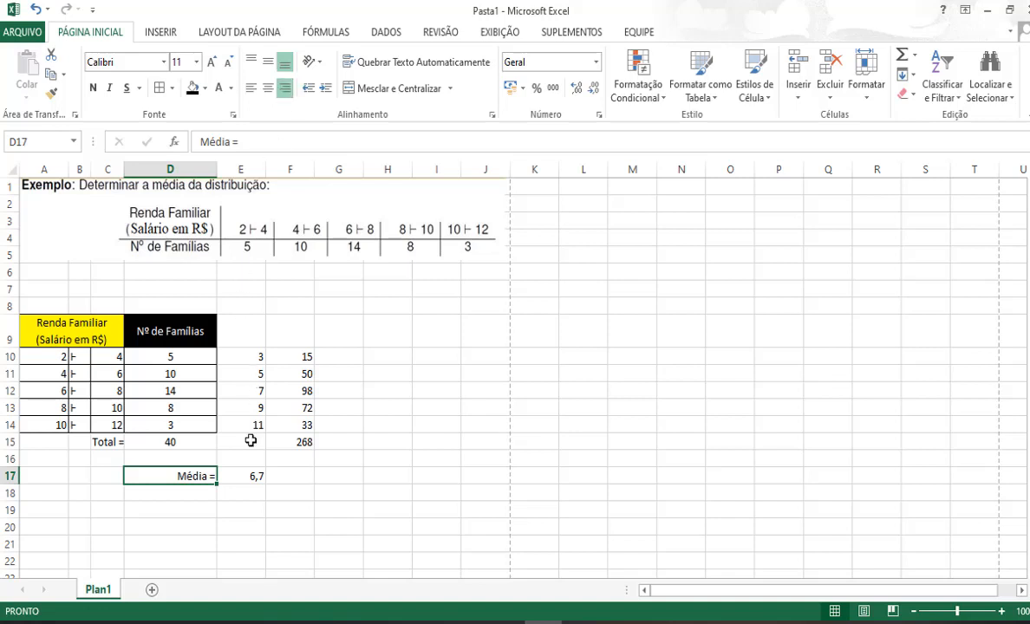
click(242, 475)
click(251, 89)
click(338, 502)
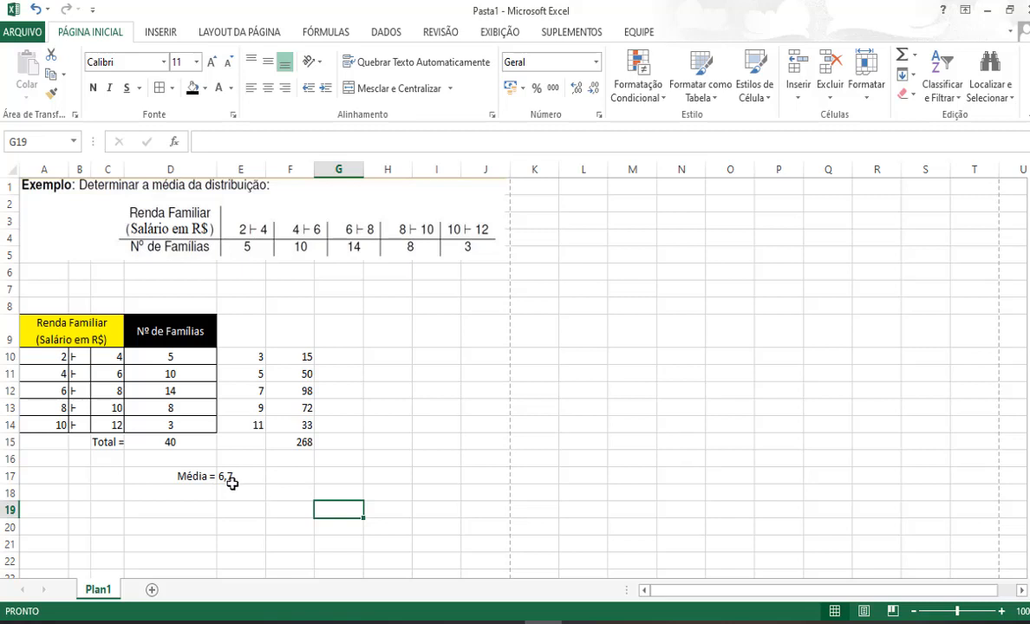
Examine the print preview of the worksheet and return to the sheet.
key(ctrl+p)
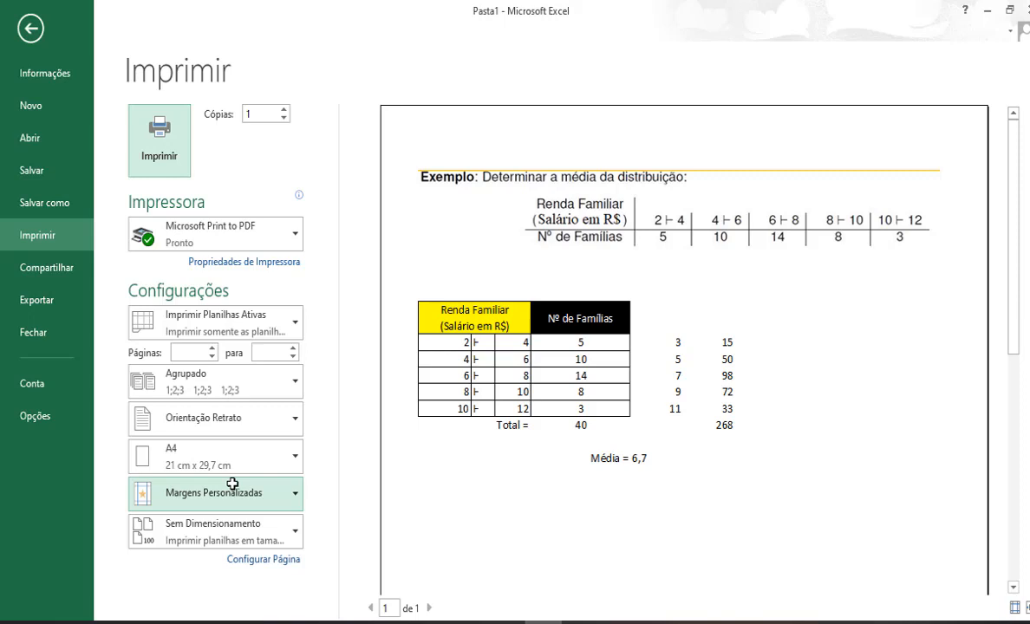
click(30, 30)
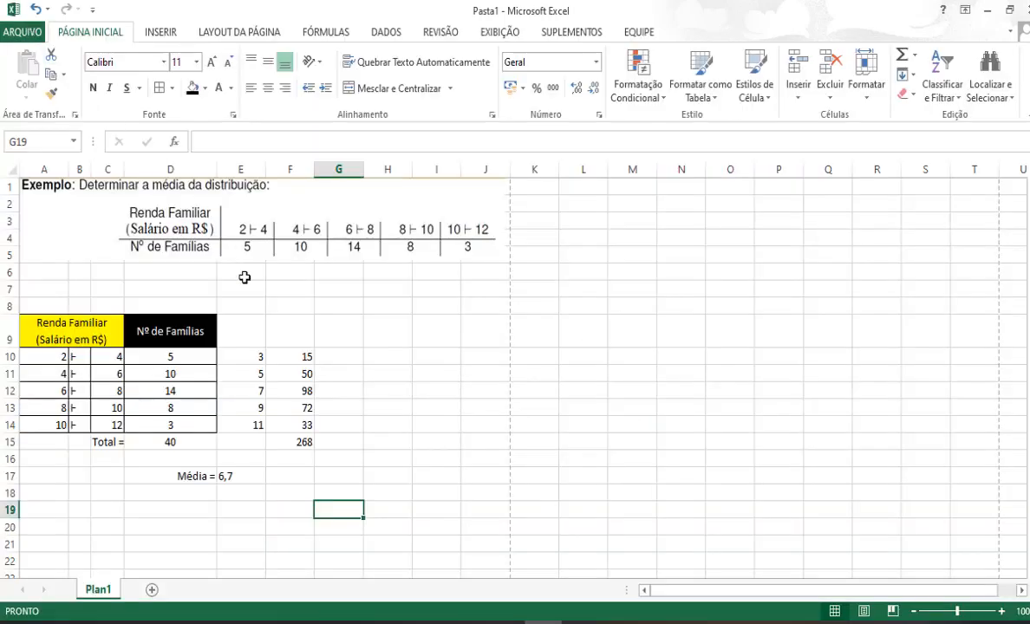